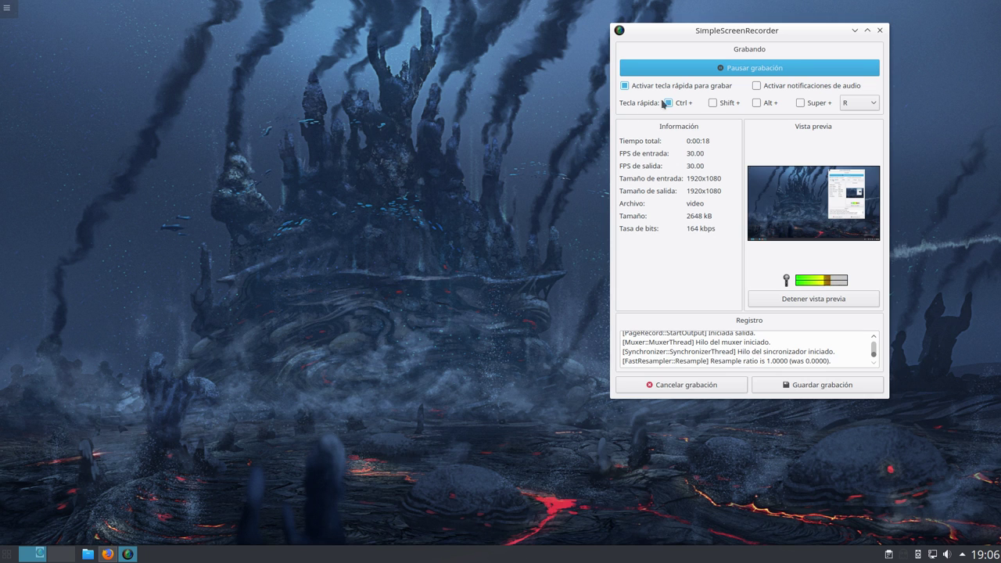
Step: Minimize the screen recorder and bring up Firefox with the Salmorejo Geek podcast article
{"action": "left_click", "coordinate": [855, 30]}
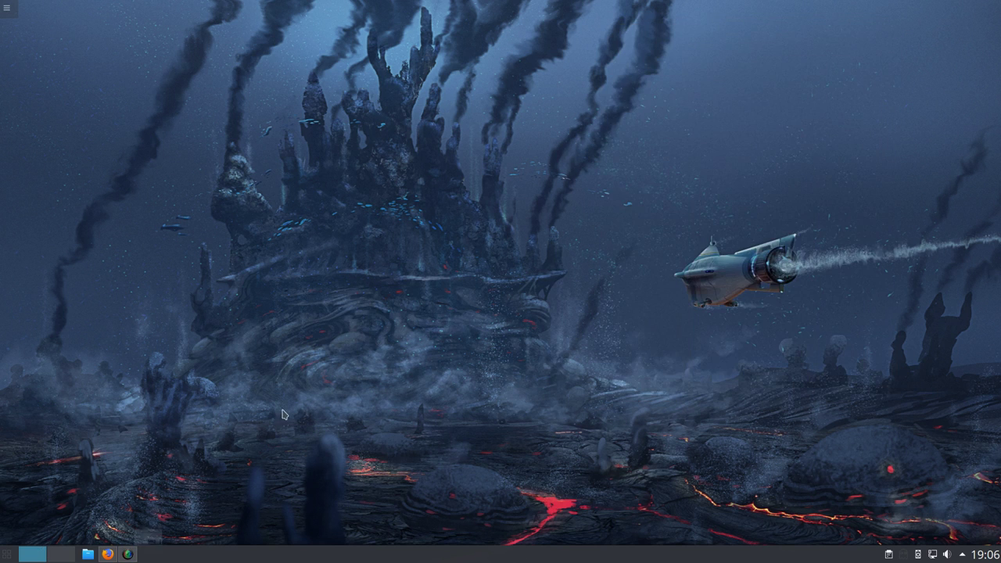
{"action": "left_click", "coordinate": [108, 554]}
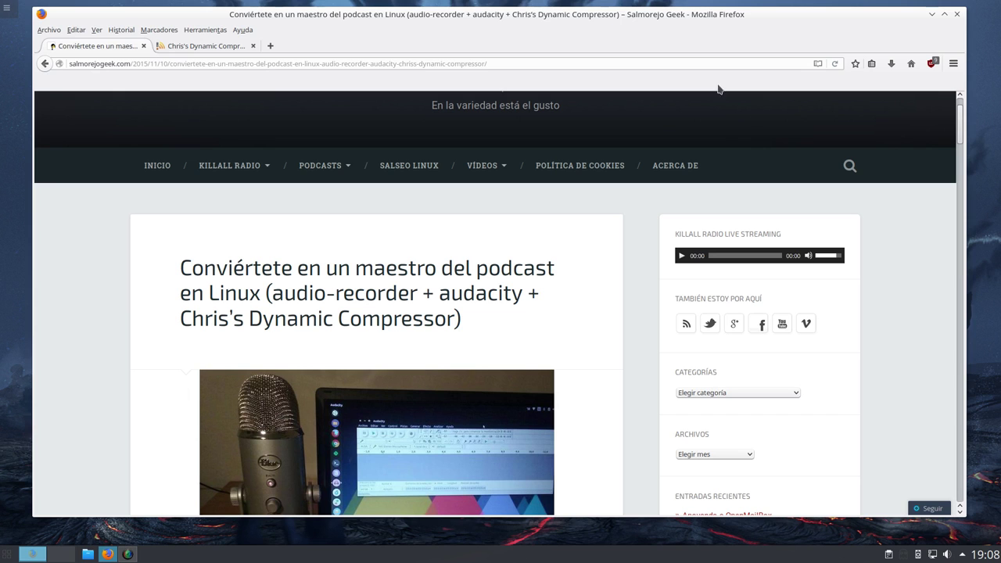
{"action": "left_click_drag", "start_coordinate": [663, 20], "coordinate": [670, 22]}
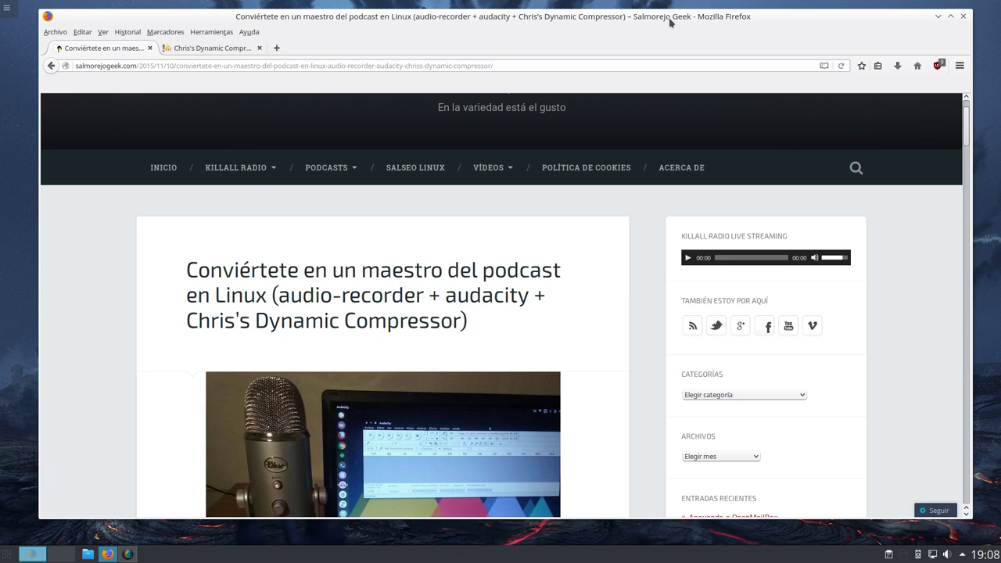
Step: Download the Chris's Dynamic Compressor plugin from the article, saving chrissdynamiccompressor-1_2_6.zip as a file
{"action": "scroll", "coordinate": [547, 275], "scroll_direction": "down", "scroll_amount": 2}
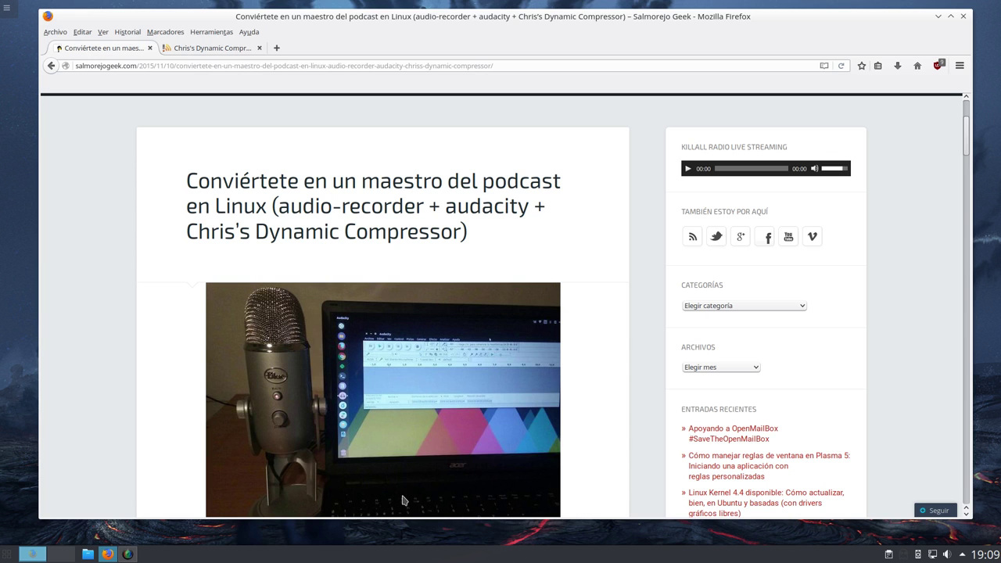
{"action": "scroll", "coordinate": [152, 377], "scroll_direction": "down", "scroll_amount": 6}
{"action": "scroll", "coordinate": [165, 318], "scroll_direction": "up", "scroll_amount": 10}
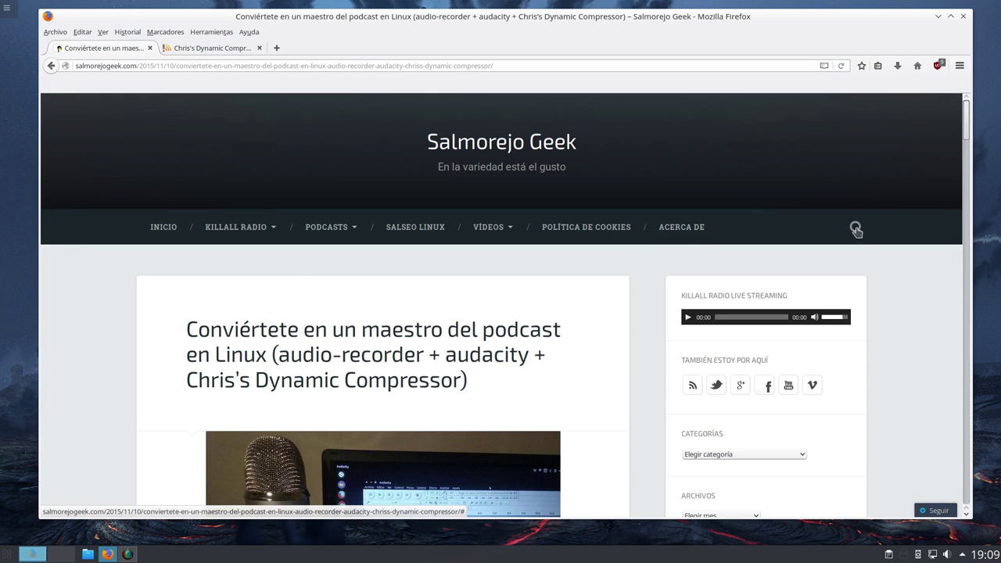
{"action": "scroll", "coordinate": [295, 313], "scroll_direction": "down", "scroll_amount": 2}
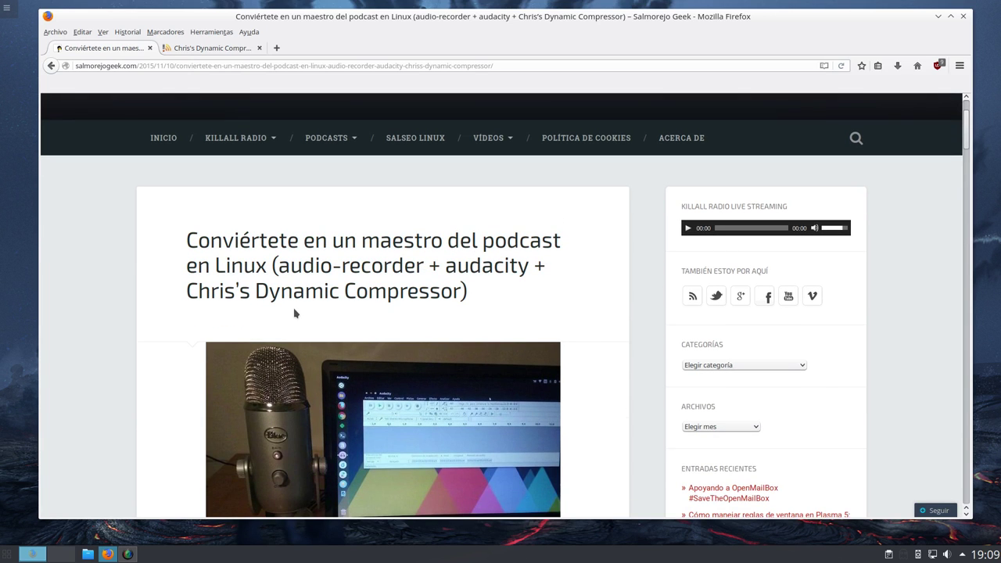
{"action": "scroll", "coordinate": [294, 312], "scroll_direction": "down", "scroll_amount": 2}
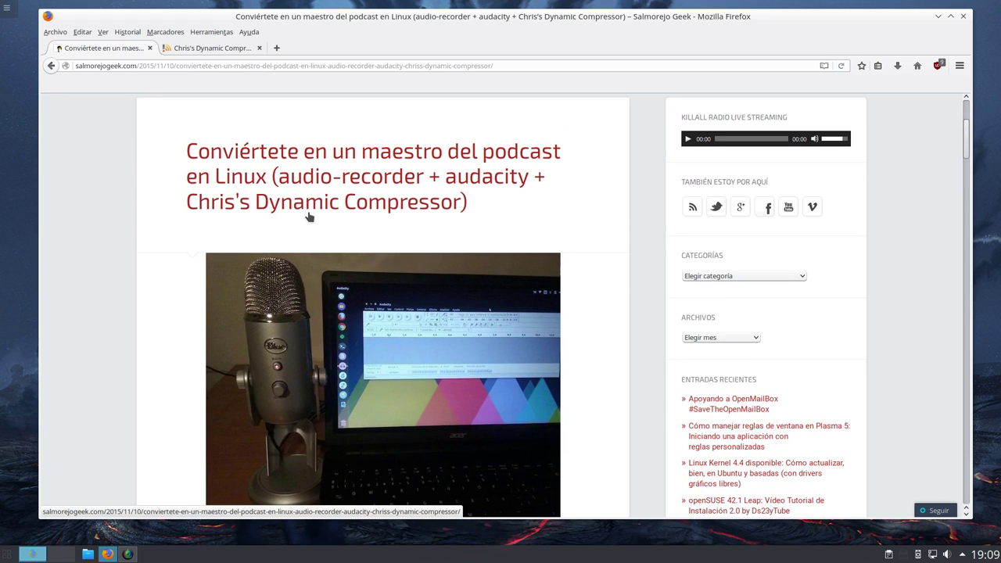
{"action": "scroll", "coordinate": [309, 216], "scroll_direction": "down", "scroll_amount": 9}
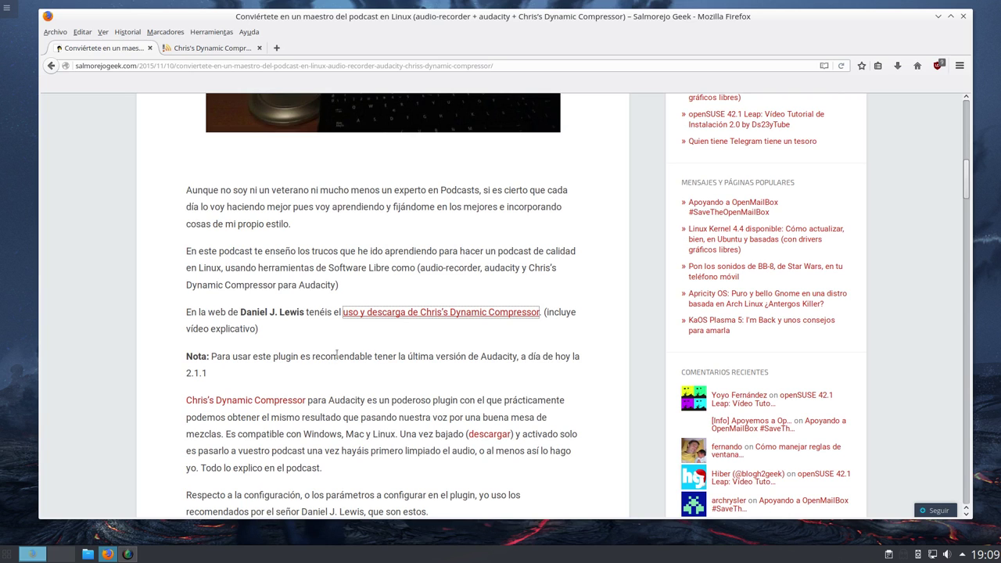
{"action": "scroll", "coordinate": [369, 341], "scroll_direction": "down", "scroll_amount": 2}
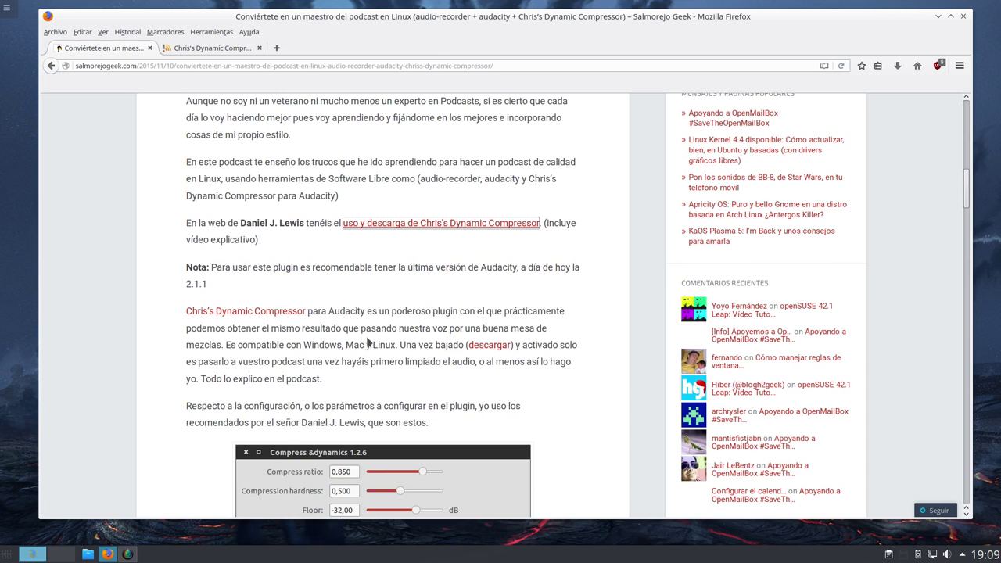
{"action": "scroll", "coordinate": [369, 341], "scroll_direction": "down", "scroll_amount": 3}
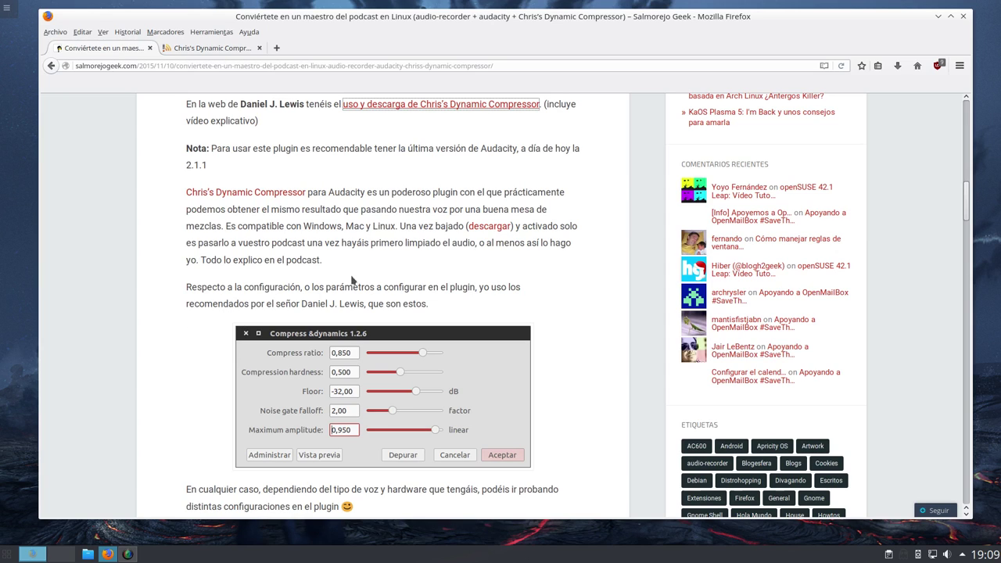
{"action": "left_click", "coordinate": [476, 228]}
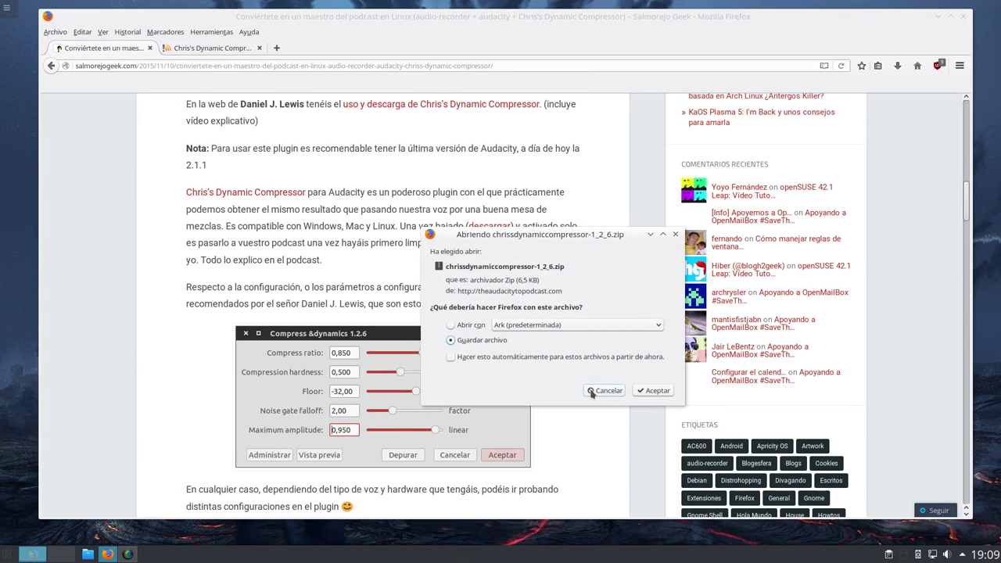
{"action": "left_click", "coordinate": [654, 391]}
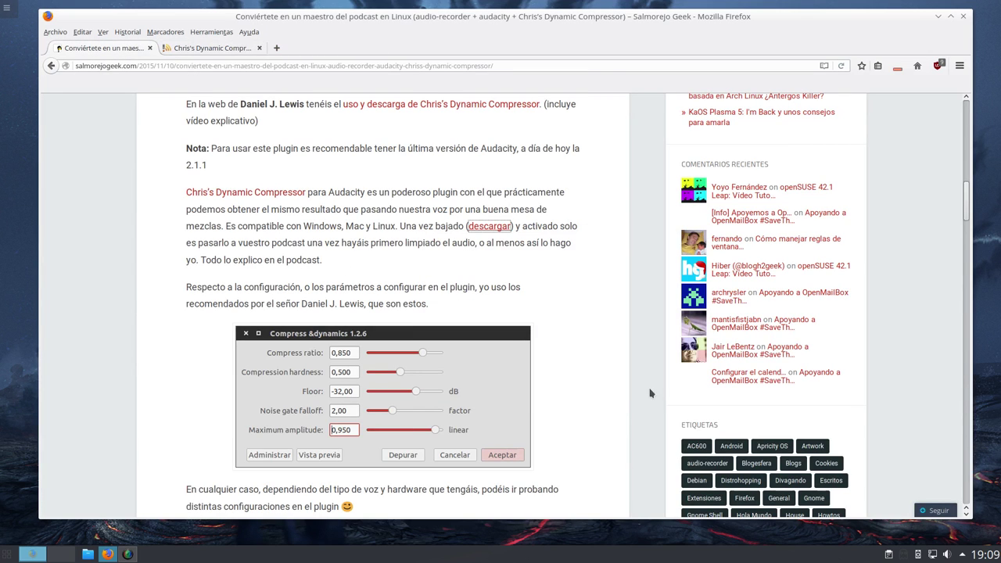
Step: Minimize the browser and open the Descargas folder in the Dolphin file manager
{"action": "left_click", "coordinate": [938, 16]}
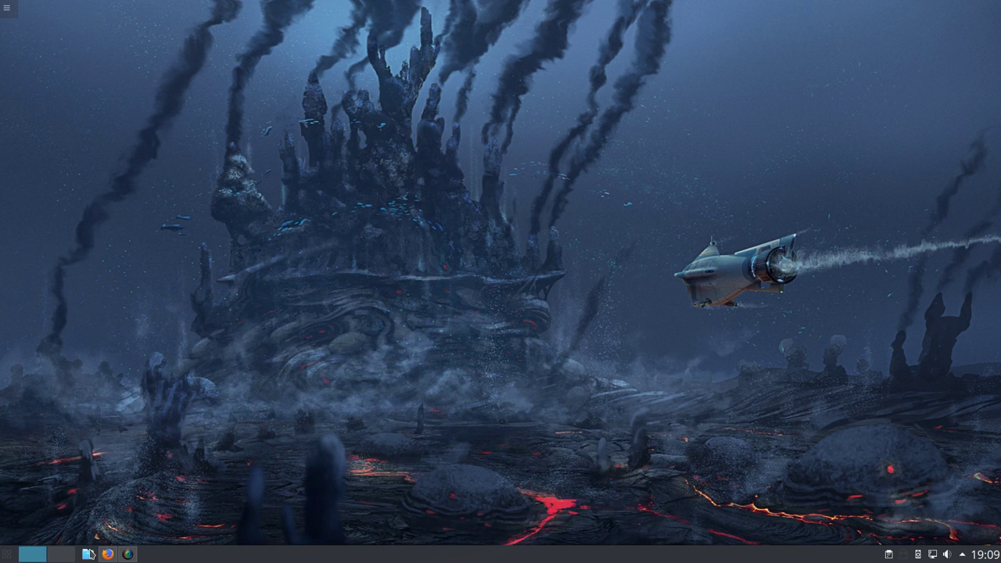
{"action": "left_click", "coordinate": [87, 554]}
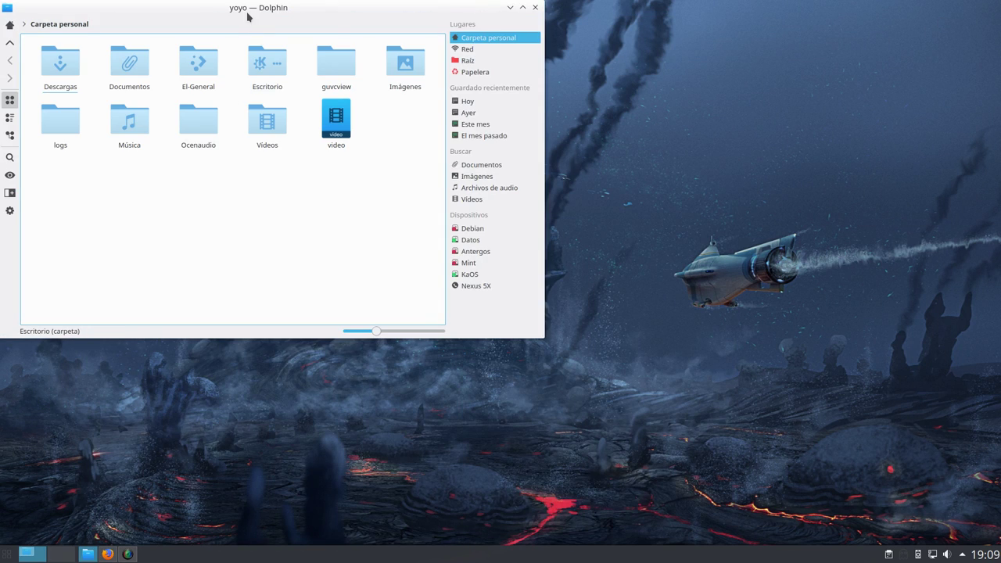
{"action": "left_click_drag", "start_coordinate": [279, 16], "coordinate": [404, 67]}
{"action": "left_click", "coordinate": [224, 126]}
{"action": "double_click", "coordinate": [225, 125]}
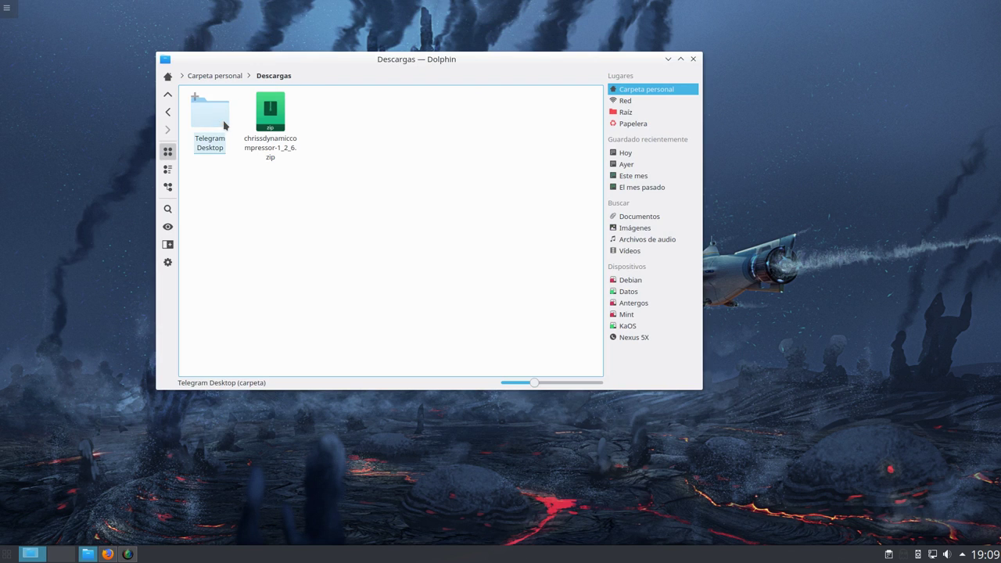
Step: Extract chrissdynamiccompressor-1_2_6.zip in the current folder with subfolder autodetection
{"action": "left_click", "coordinate": [268, 109]}
{"action": "right_click", "coordinate": [266, 119]}
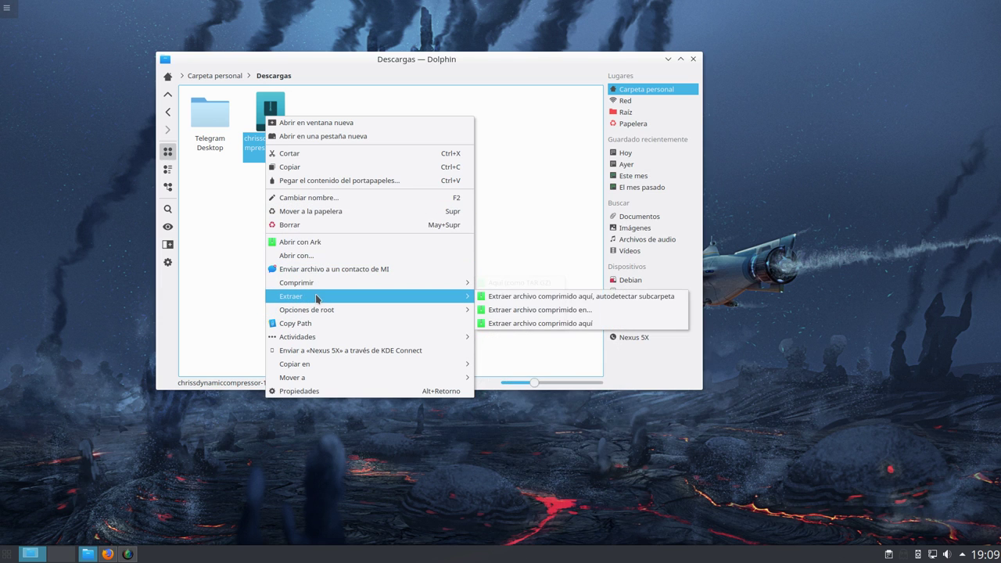
{"action": "left_click", "coordinate": [501, 299]}
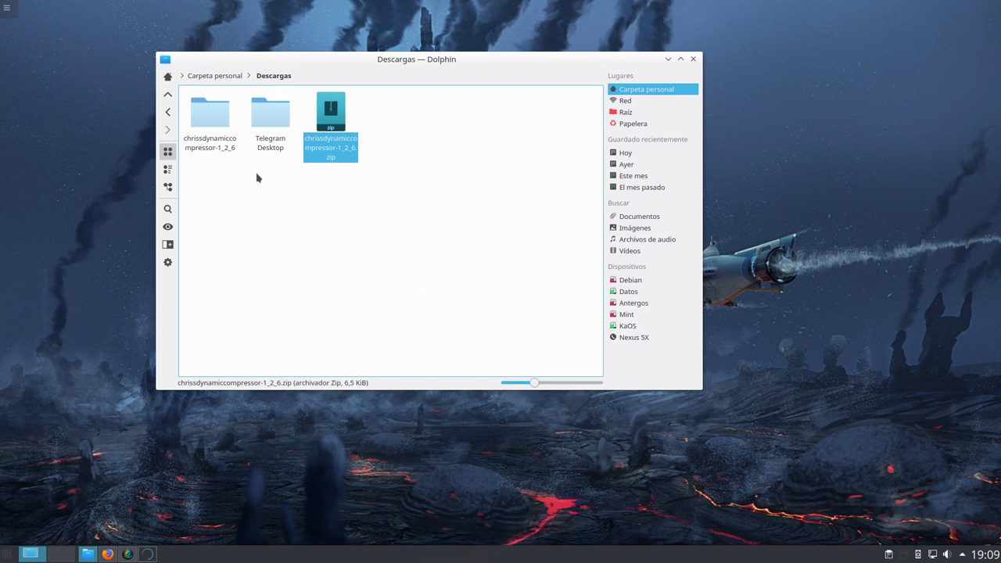
Step: Move the __MACOSX folder inside the extracted chrissdynamiccompressor-1_2_6 folder to the trash and widen the file manager window
{"action": "left_click", "coordinate": [217, 119]}
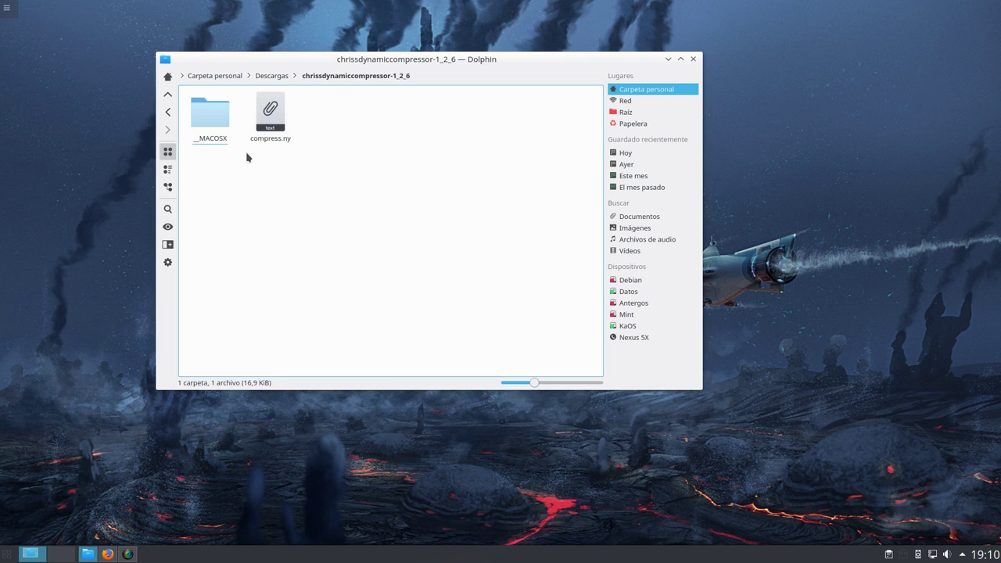
{"action": "left_click", "coordinate": [202, 123]}
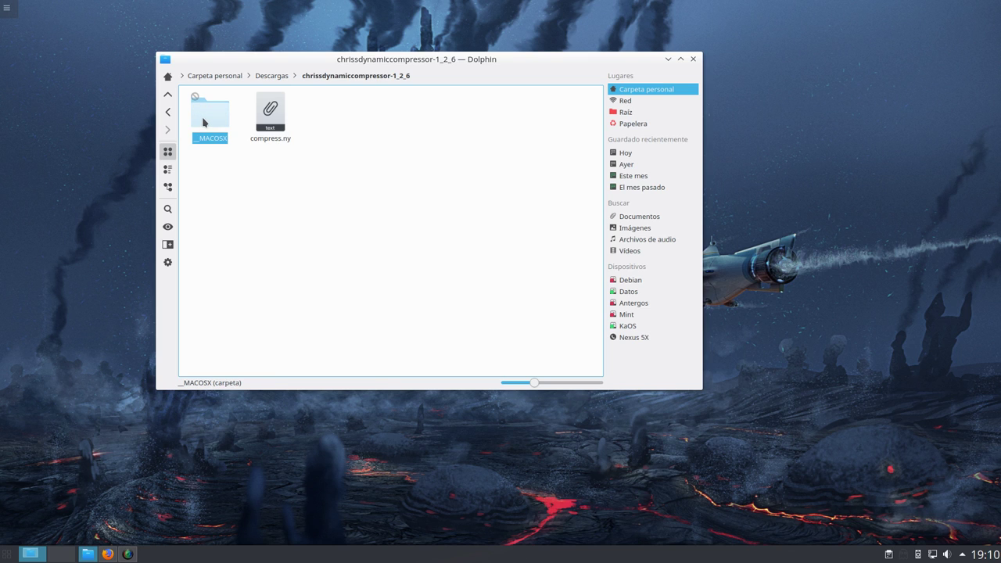
{"action": "right_click", "coordinate": [203, 121]}
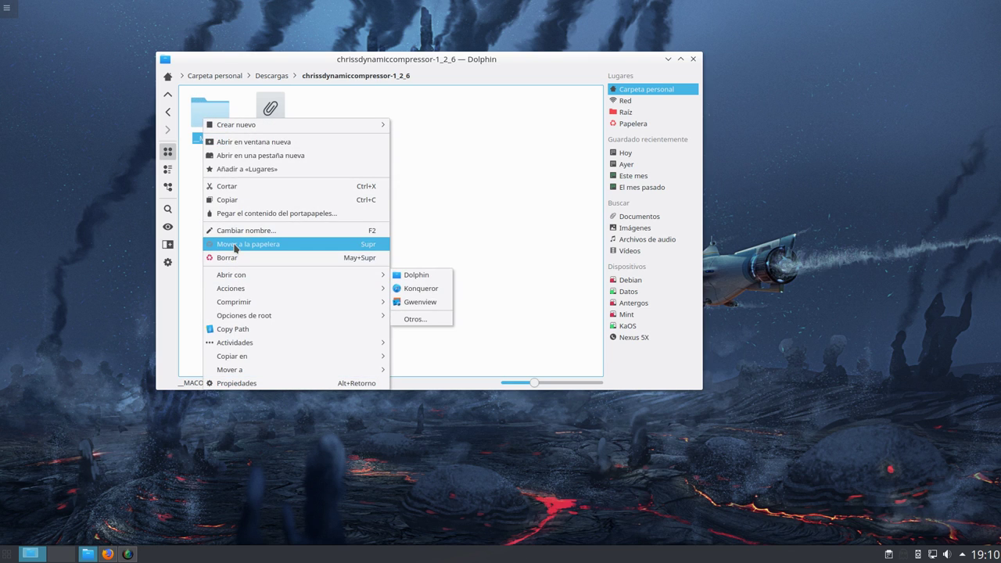
{"action": "left_click", "coordinate": [262, 244]}
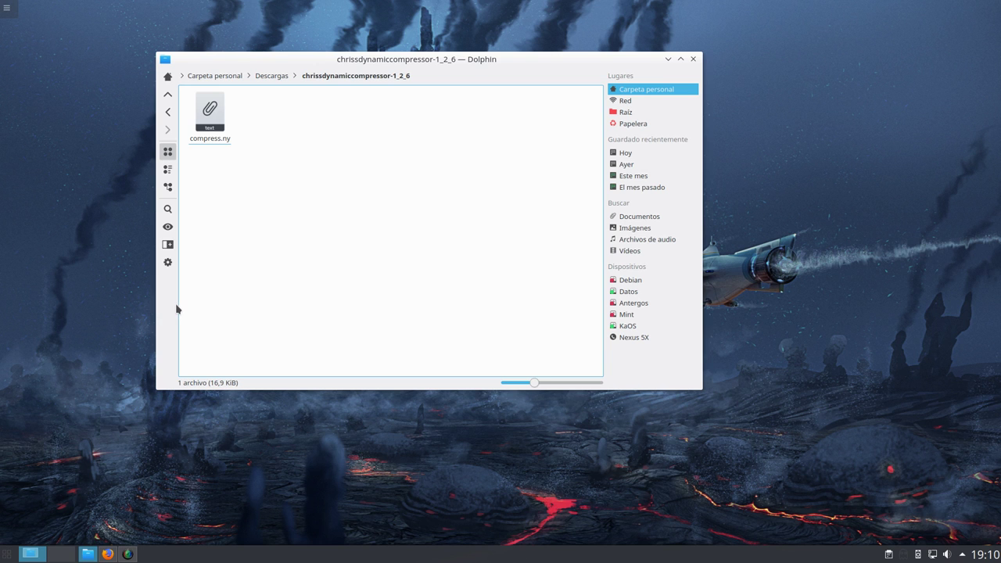
{"action": "left_click_drag", "start_coordinate": [485, 59], "coordinate": [393, 45]}
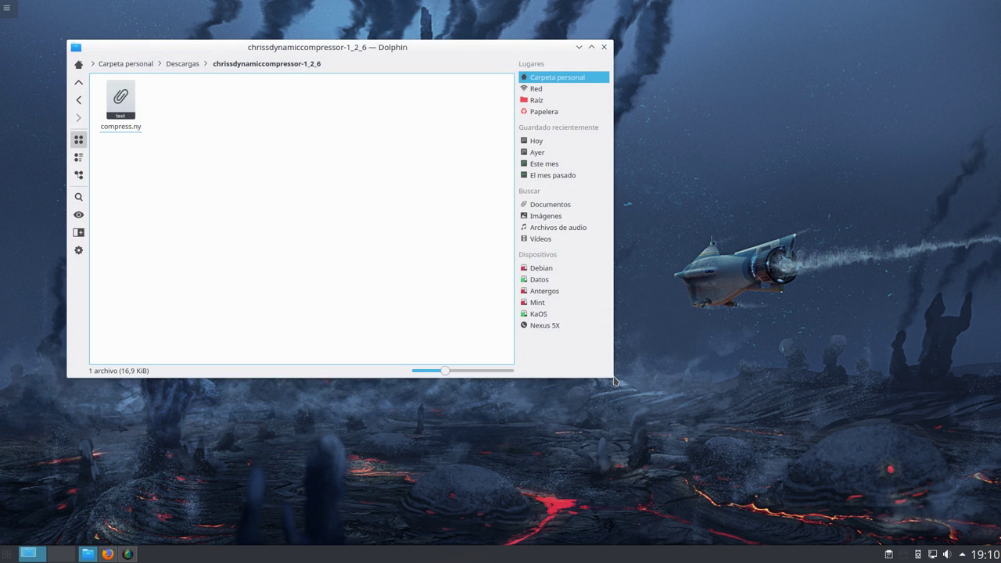
{"action": "left_click_drag", "start_coordinate": [613, 378], "coordinate": [683, 377]}
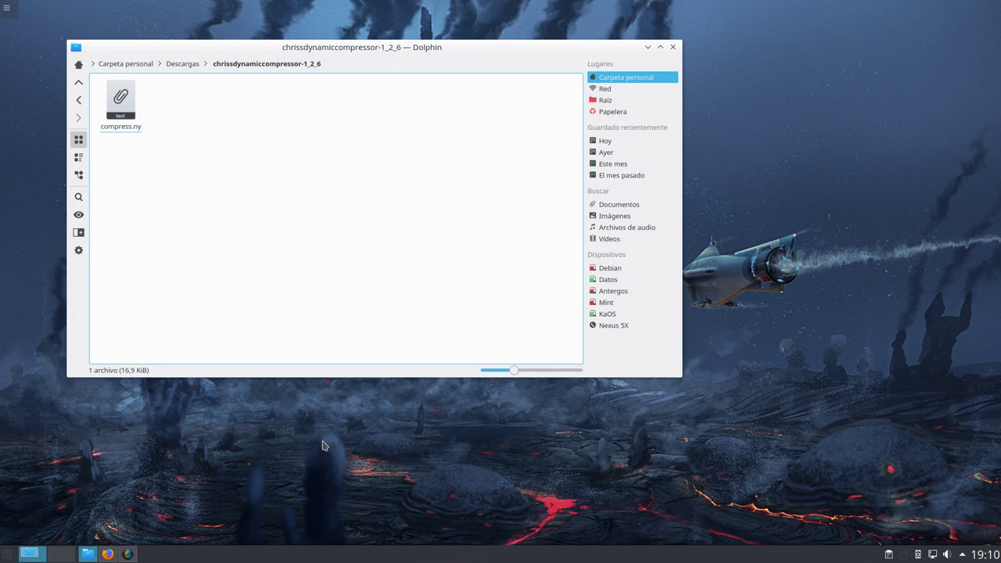
Step: Switch to Firefox and highlight the Linux path /usr/share/audacity/plug-ins in the plugin page's install instructions, then minimize the browser
{"action": "left_click", "coordinate": [107, 554]}
{"action": "left_click", "coordinate": [205, 49]}
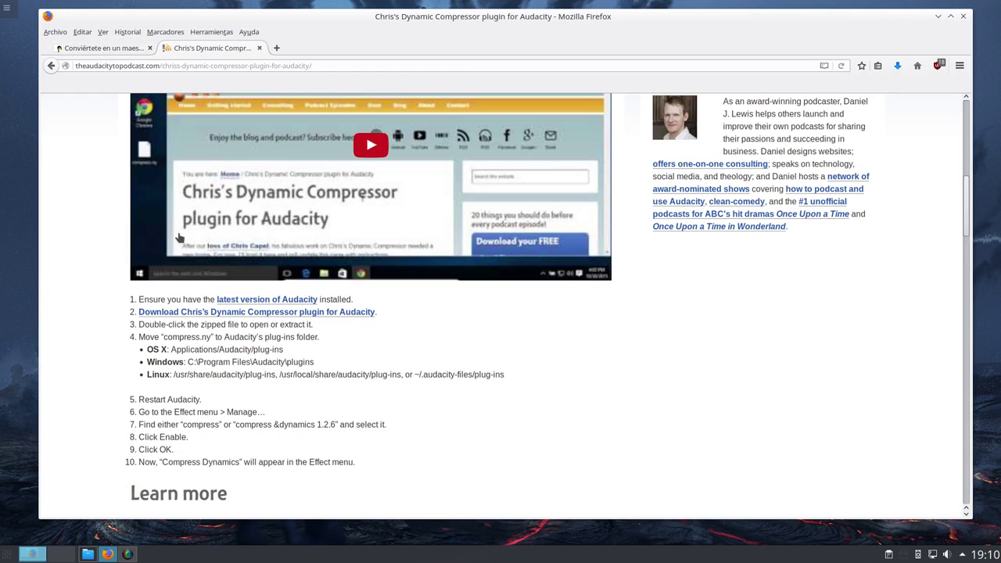
{"action": "scroll", "coordinate": [180, 240], "scroll_direction": "up", "scroll_amount": 3}
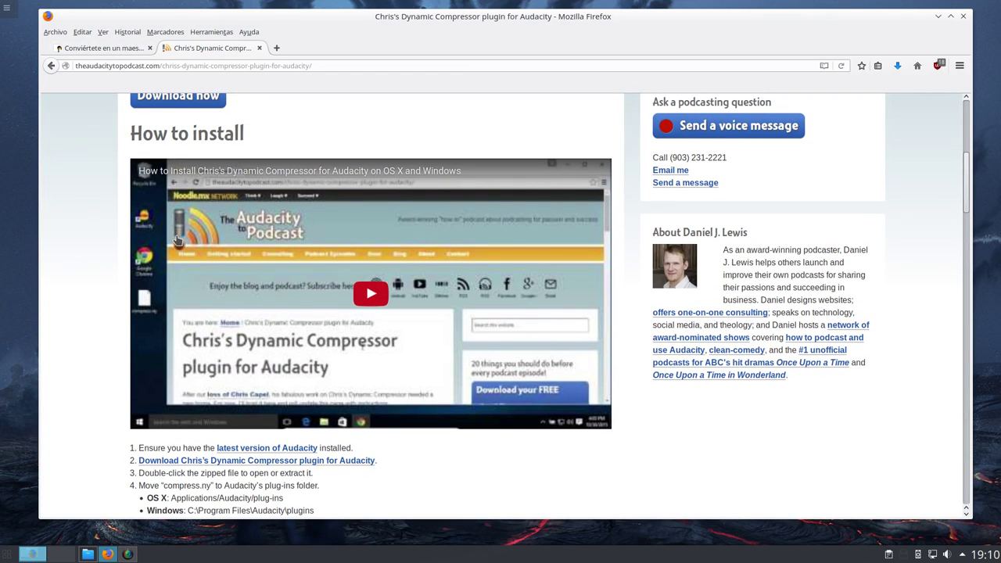
{"action": "scroll", "coordinate": [178, 241], "scroll_direction": "down", "scroll_amount": 3}
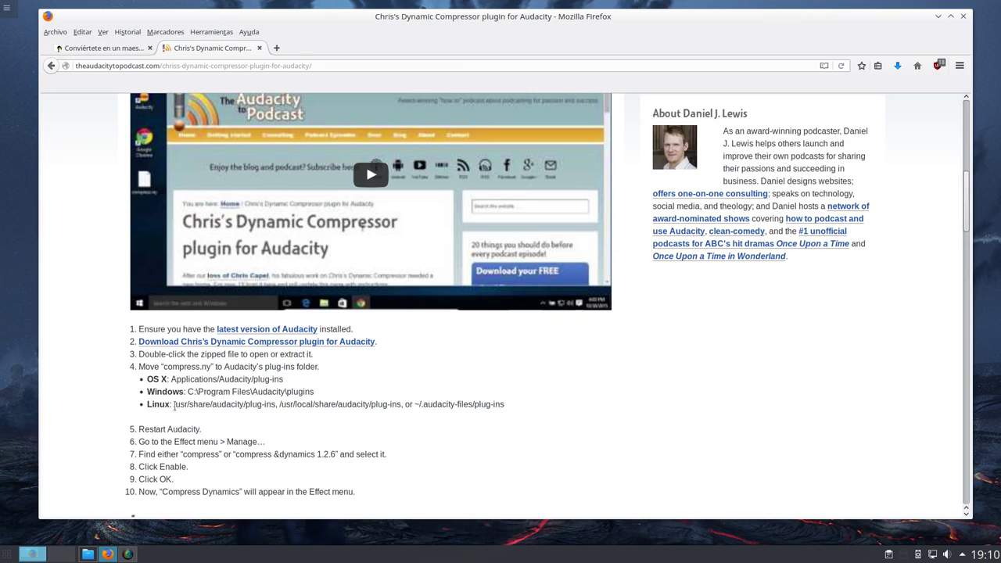
{"action": "left_click_drag", "start_coordinate": [174, 404], "coordinate": [280, 404]}
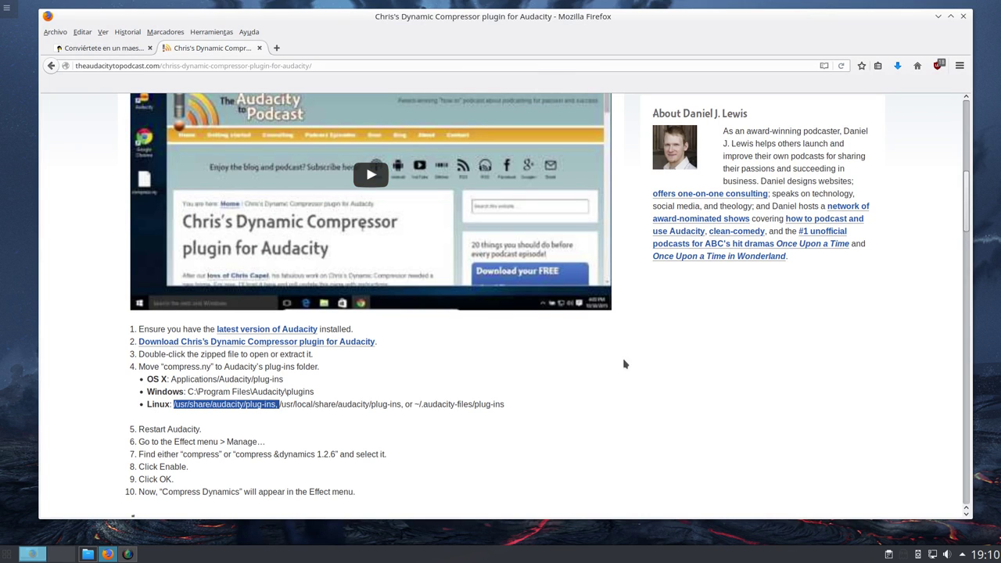
{"action": "left_click", "coordinate": [501, 432]}
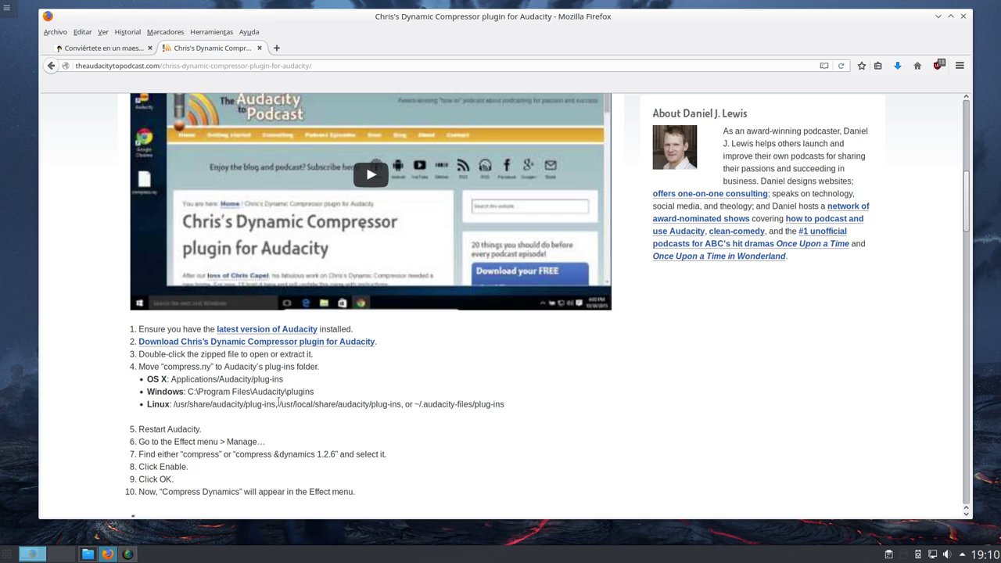
{"action": "left_click_drag", "start_coordinate": [278, 402], "coordinate": [176, 408]}
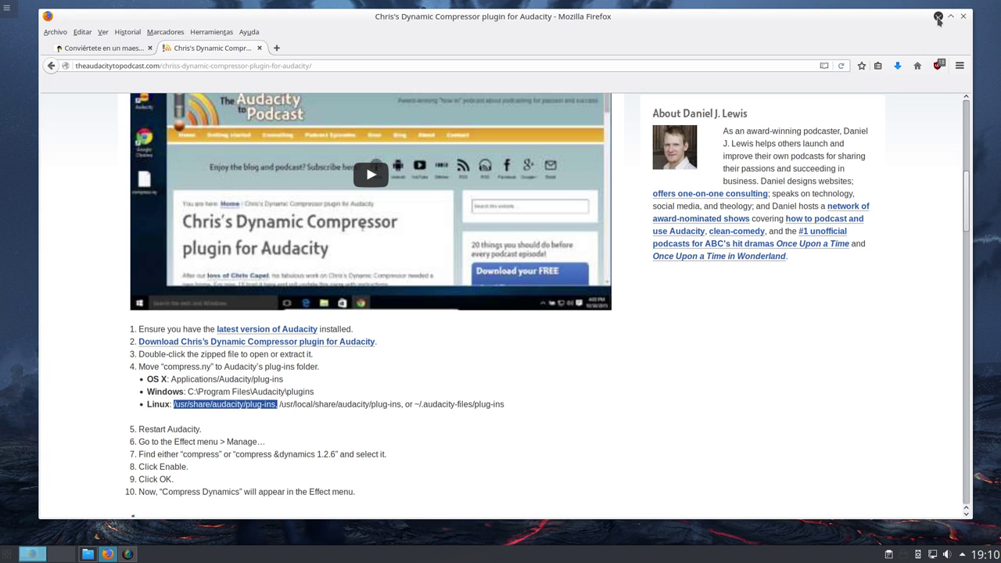
{"action": "left_click", "coordinate": [938, 15]}
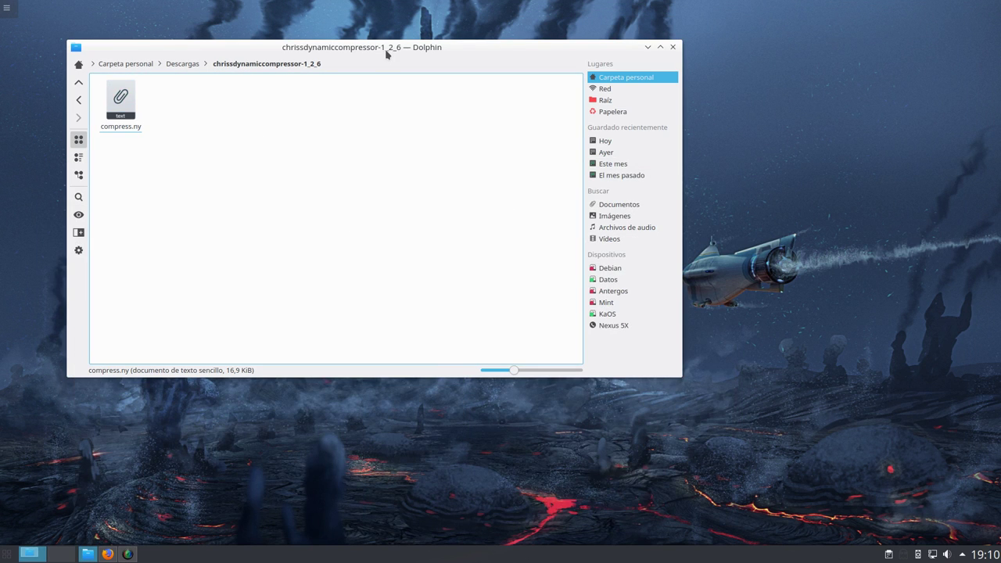
Step: Enlarge the file manager window and split it into two panes, with the second pane active
{"action": "mouse_move", "coordinate": [387, 47]}
{"action": "left_mouse_down"}
{"action": "mouse_move", "coordinate": [400, 49]}
{"action": "mouse_move", "coordinate": [382, 43]}
{"action": "left_mouse_up"}
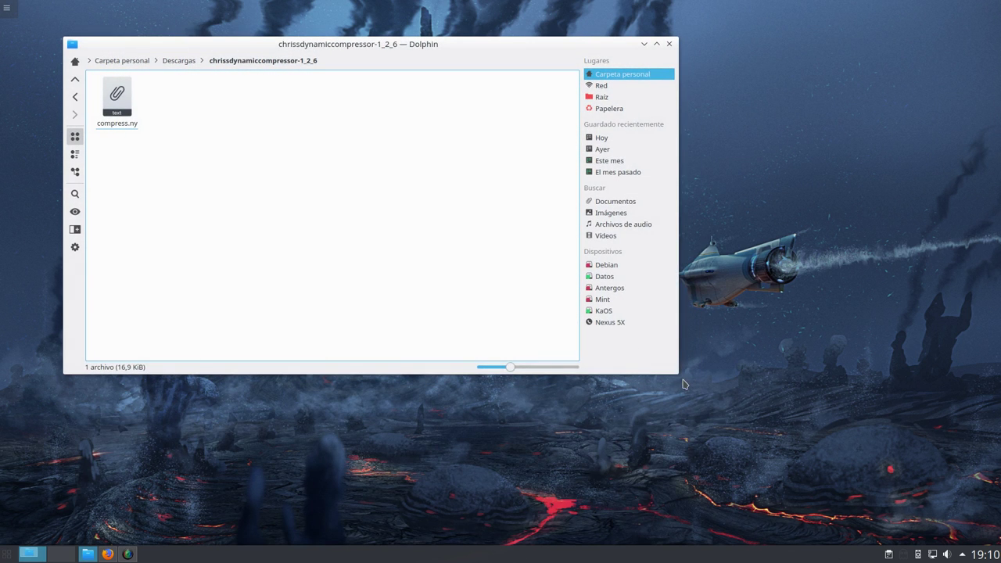
{"action": "left_click_drag", "start_coordinate": [678, 373], "coordinate": [771, 408]}
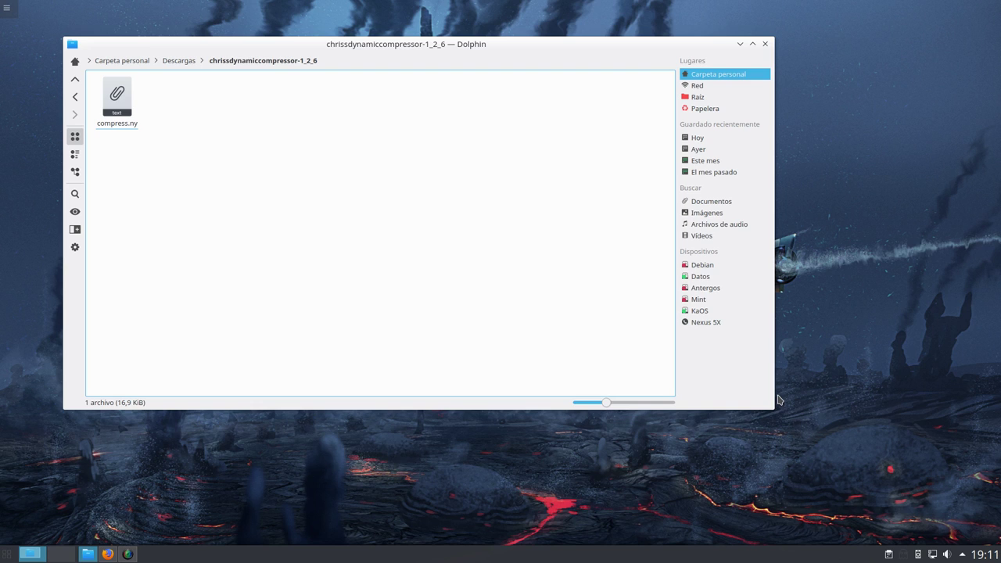
{"action": "key", "text": "F3"}
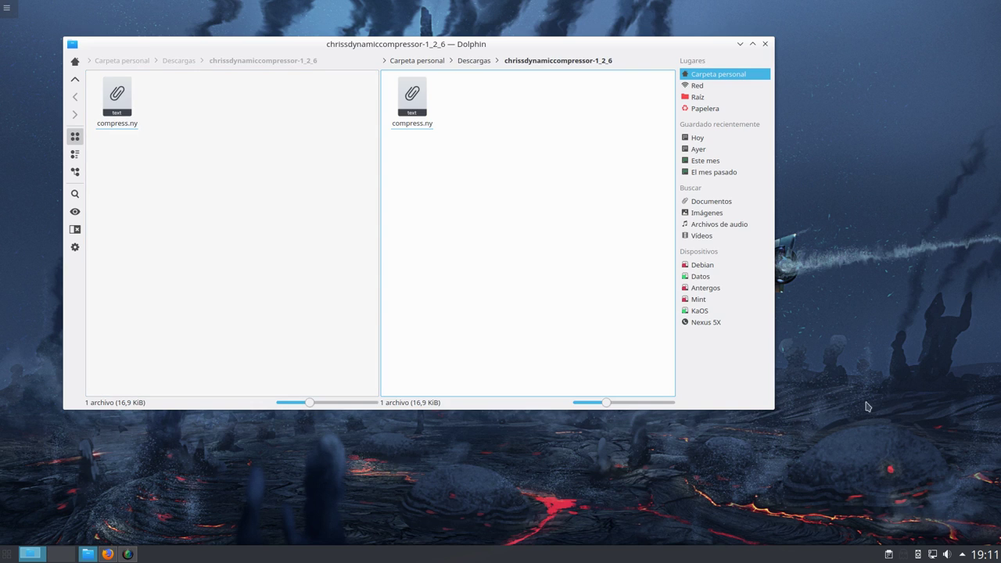
{"action": "left_click", "coordinate": [303, 241]}
{"action": "left_click", "coordinate": [413, 244]}
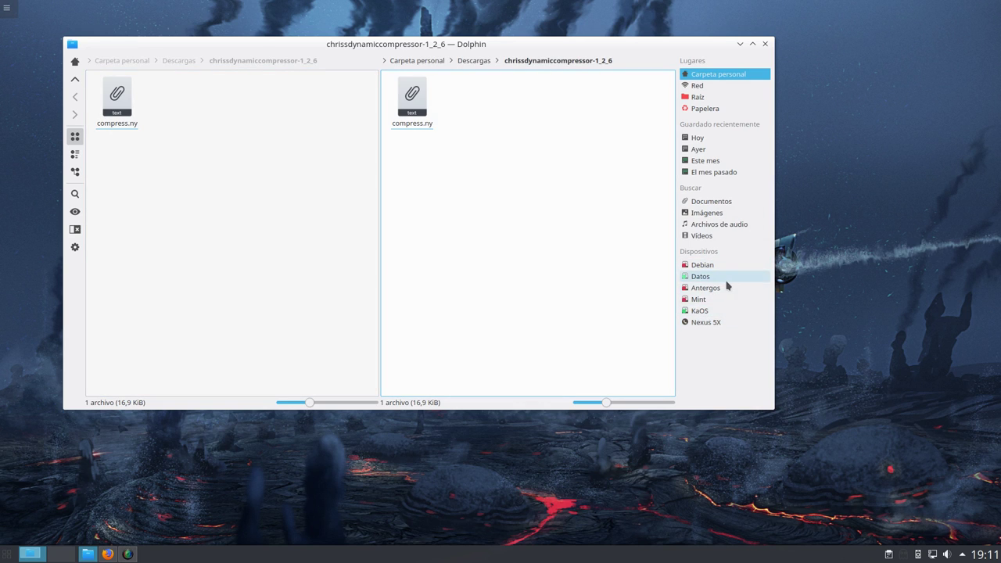
Step: Browse the second pane from the root folder to /usr/share/audacity/plug-ins
{"action": "left_click", "coordinate": [698, 97]}
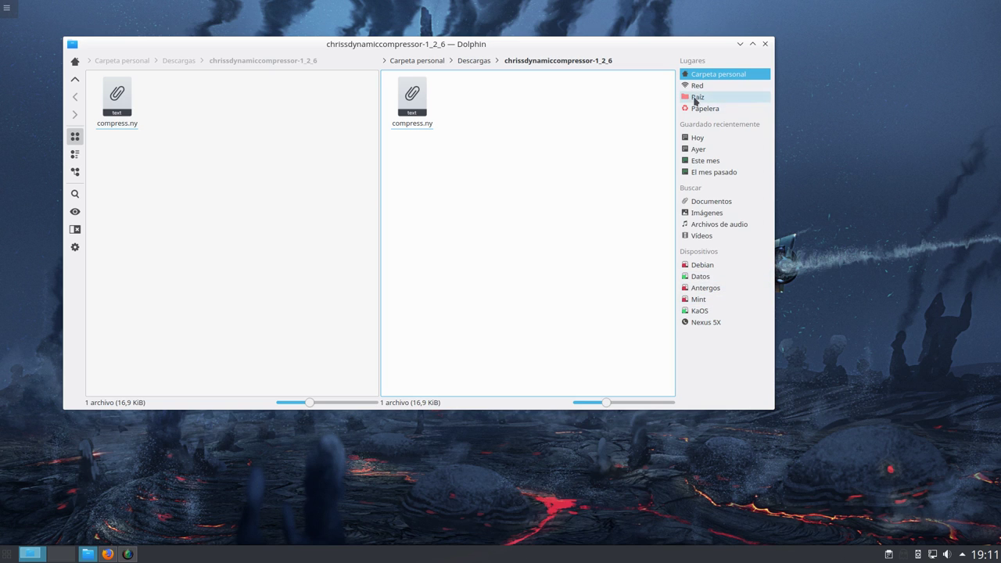
{"action": "scroll", "coordinate": [529, 208], "scroll_direction": "down", "scroll_amount": 1}
{"action": "left_click", "coordinate": [565, 298]}
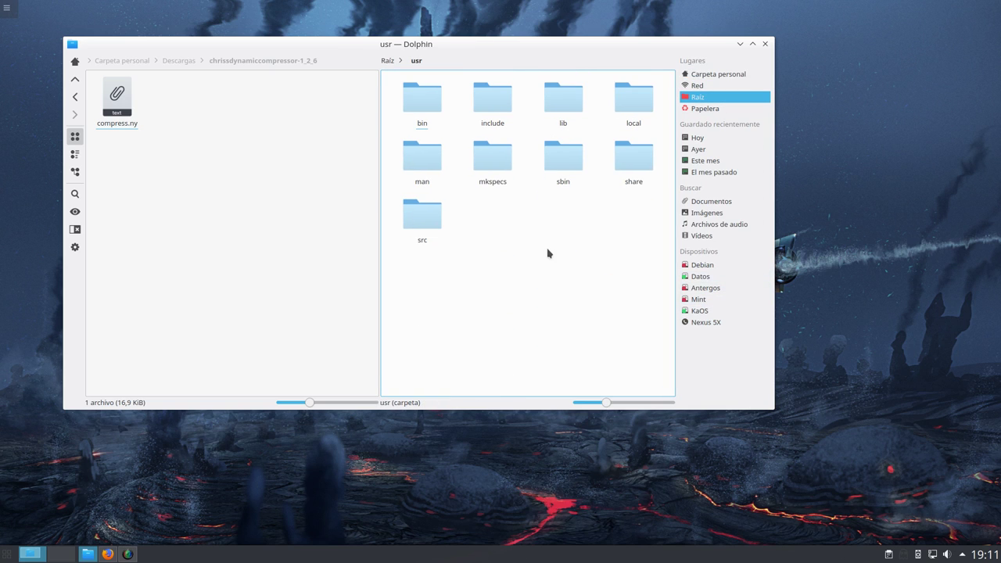
{"action": "left_click", "coordinate": [629, 171]}
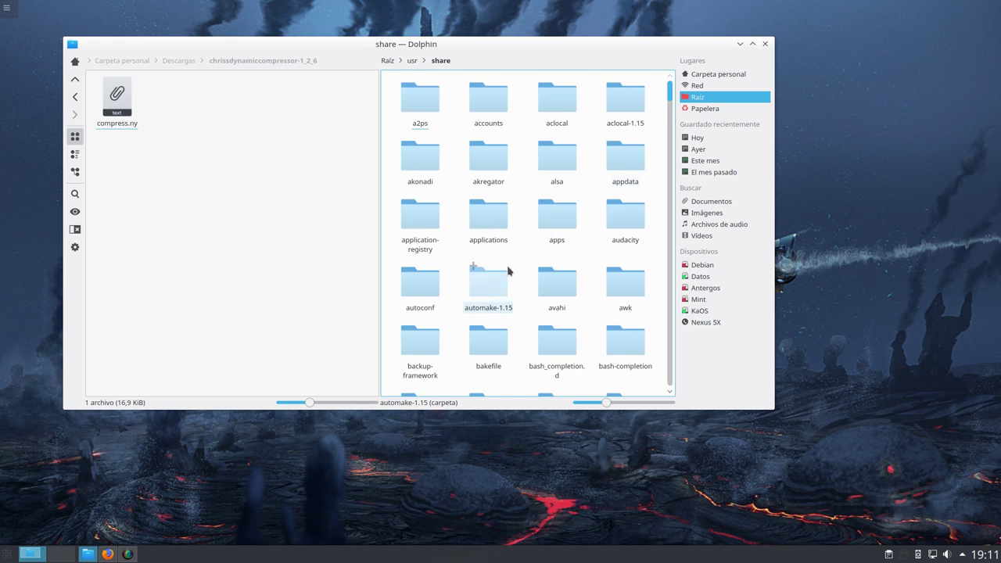
{"action": "scroll", "coordinate": [501, 302], "scroll_direction": "down", "scroll_amount": 5}
{"action": "scroll", "coordinate": [505, 251], "scroll_direction": "up", "scroll_amount": 4}
{"action": "scroll", "coordinate": [505, 246], "scroll_direction": "up", "scroll_amount": 1}
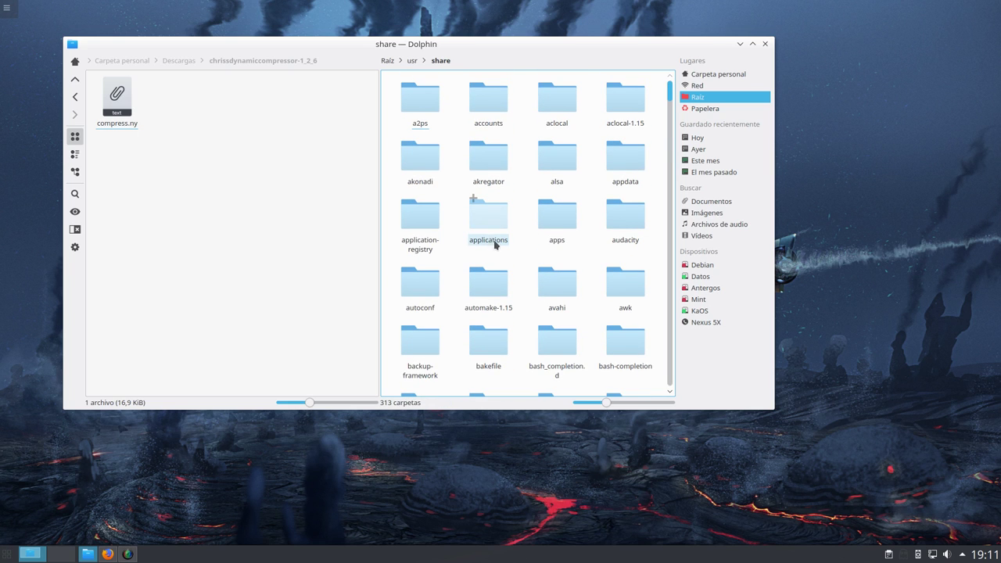
{"action": "left_click", "coordinate": [617, 219]}
{"action": "left_click", "coordinate": [538, 119]}
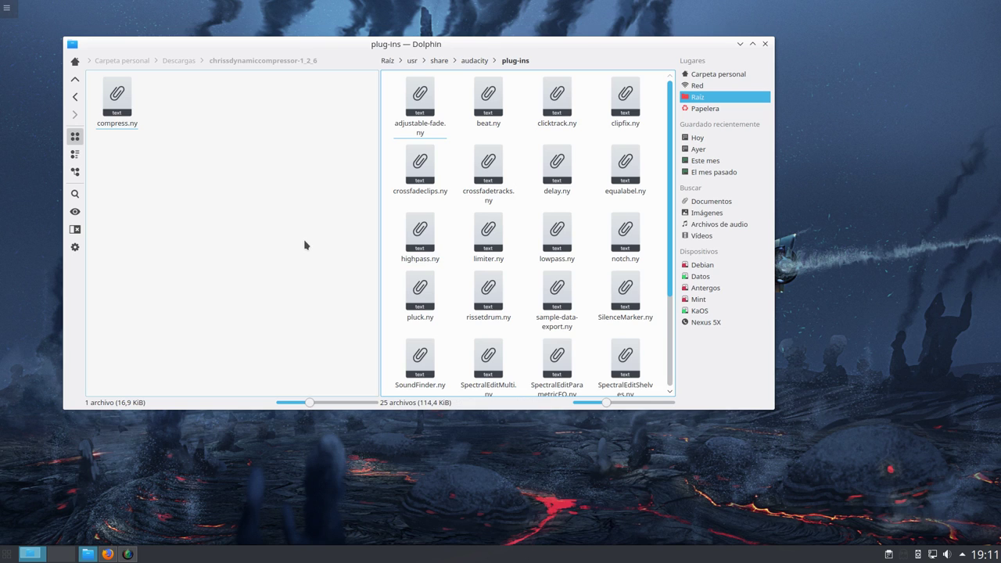
Step: Show an embedded terminal for the chrissdynamiccompressor-1_2_6 folder, shorten it, then enlarge the file manager window and move it up slightly
{"action": "left_click", "coordinate": [175, 264]}
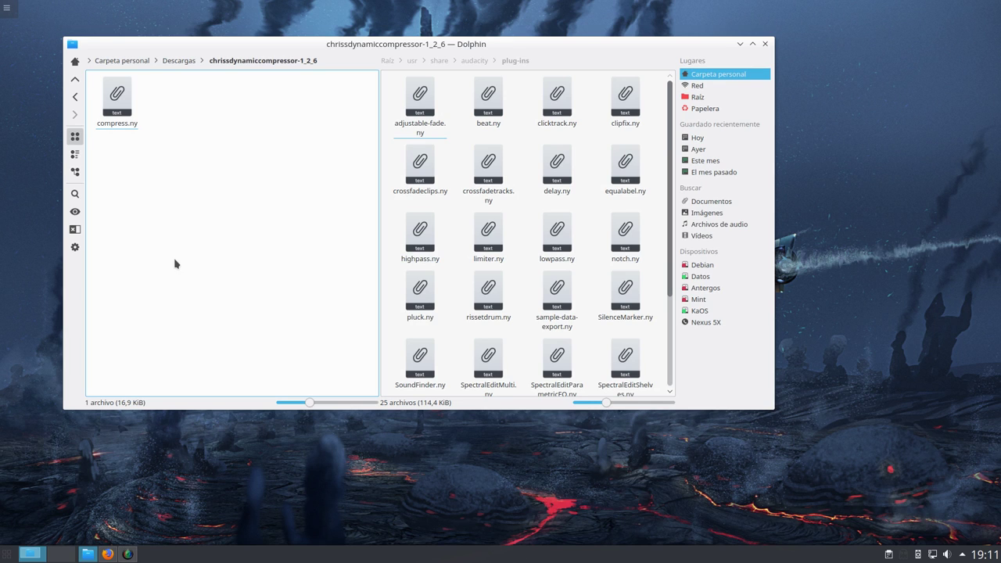
{"action": "key", "text": "F4"}
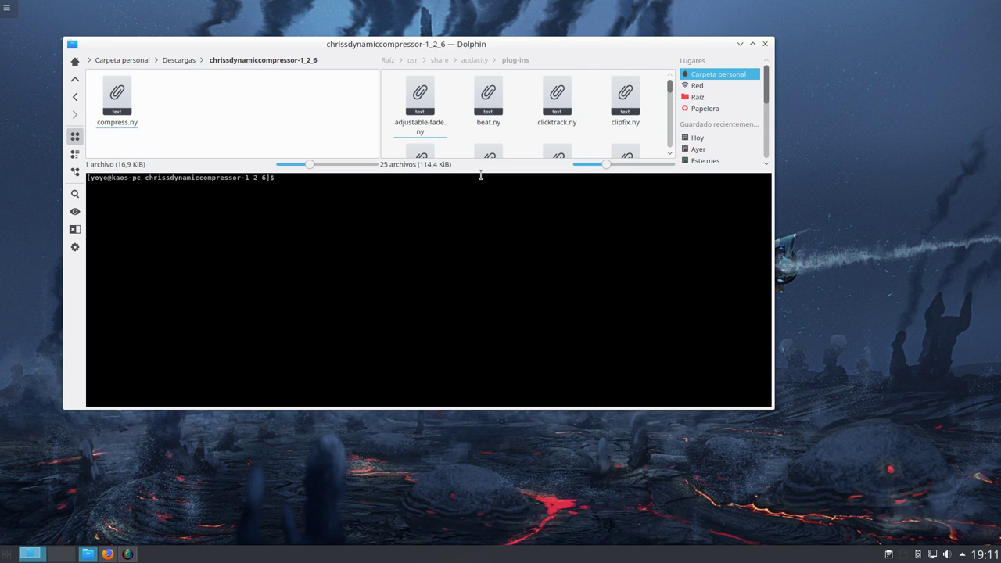
{"action": "left_click_drag", "start_coordinate": [482, 178], "coordinate": [479, 247]}
{"action": "left_click", "coordinate": [431, 280]}
{"action": "left_click_drag", "start_coordinate": [476, 167], "coordinate": [474, 249]}
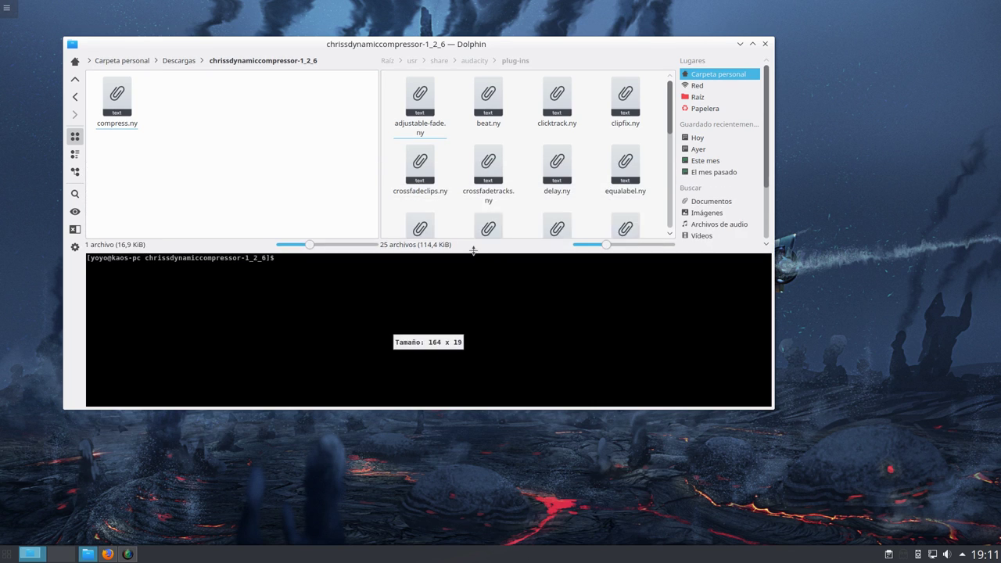
{"action": "left_click_drag", "start_coordinate": [773, 409], "coordinate": [940, 484]}
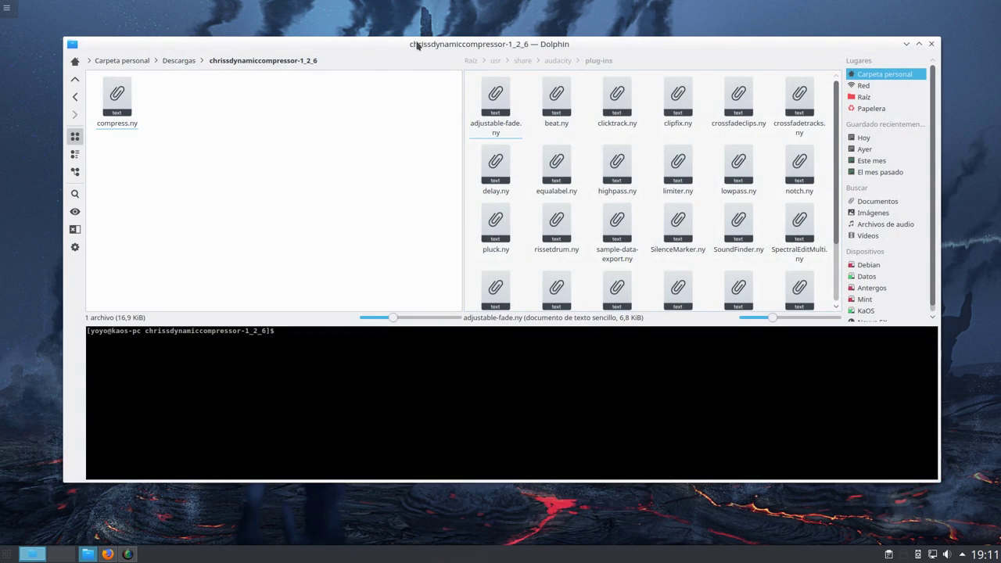
{"action": "left_click_drag", "start_coordinate": [415, 45], "coordinate": [415, 33]}
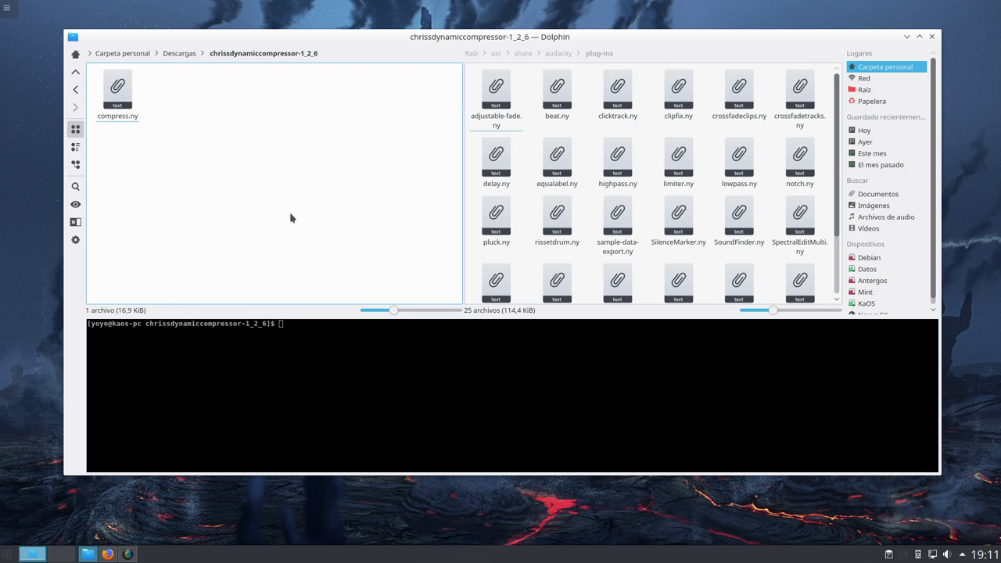
Step: Switch to the plug-ins pane and back to chrissdynamiccompressor-1_2_6, then list that folder's contents in the terminal with ls
{"action": "left_click", "coordinate": [586, 261]}
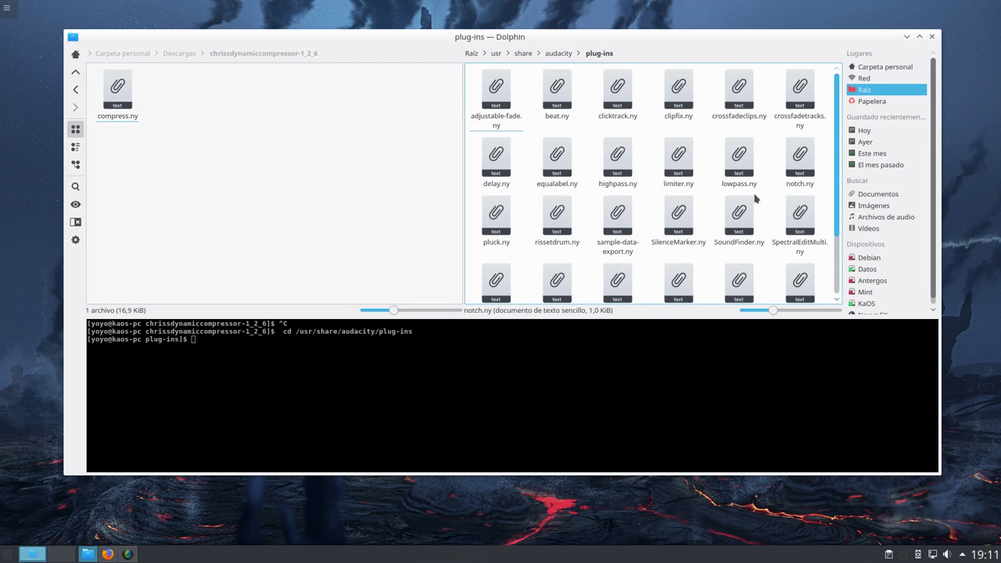
{"action": "left_click", "coordinate": [242, 153]}
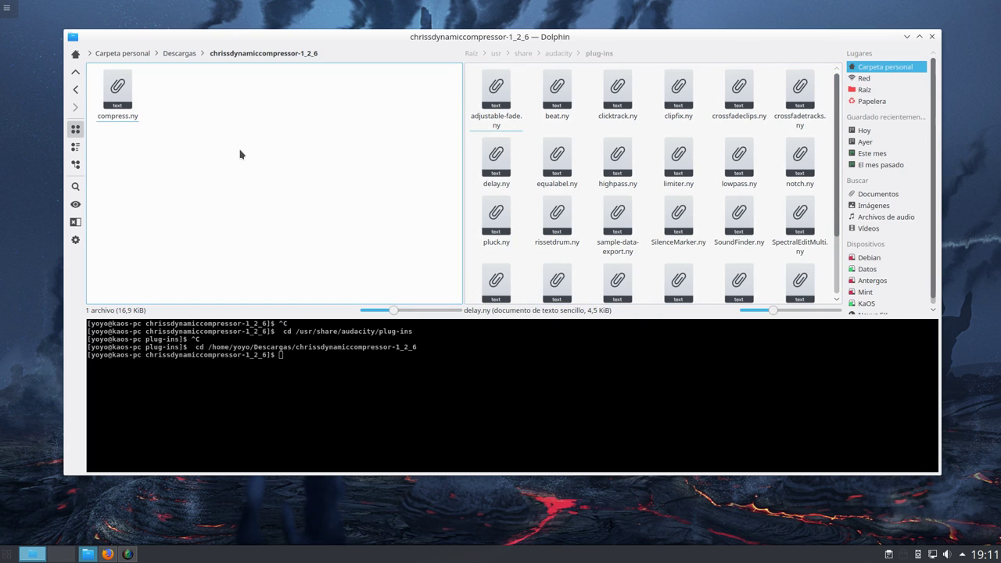
{"action": "left_click", "coordinate": [295, 353]}
{"action": "type", "text": "ls"}
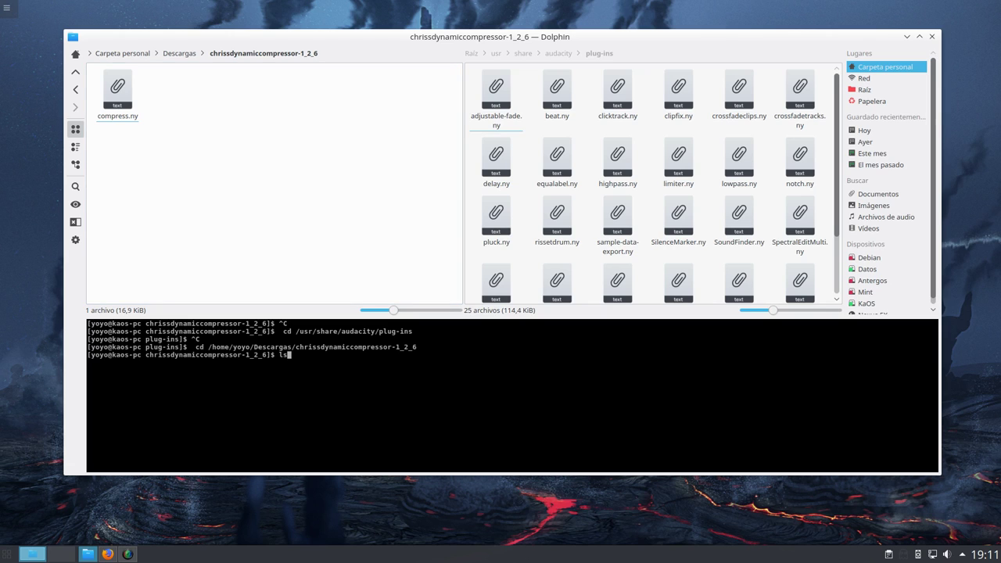
{"action": "key", "text": "Return"}
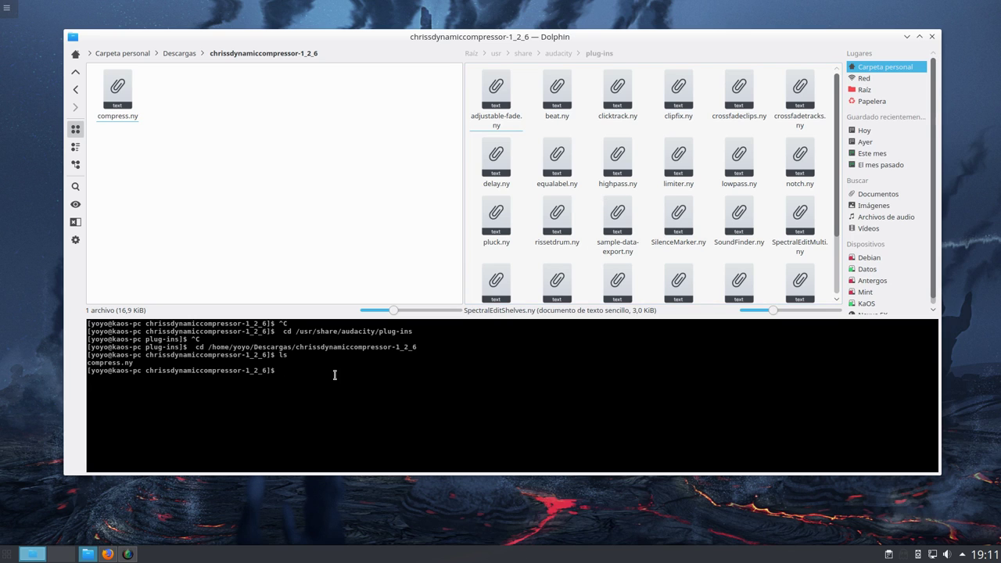
Step: Try running sudo cp /usr/share/audacity/plug-ins in the terminal, entering the account password
{"action": "type", "text": "su"}
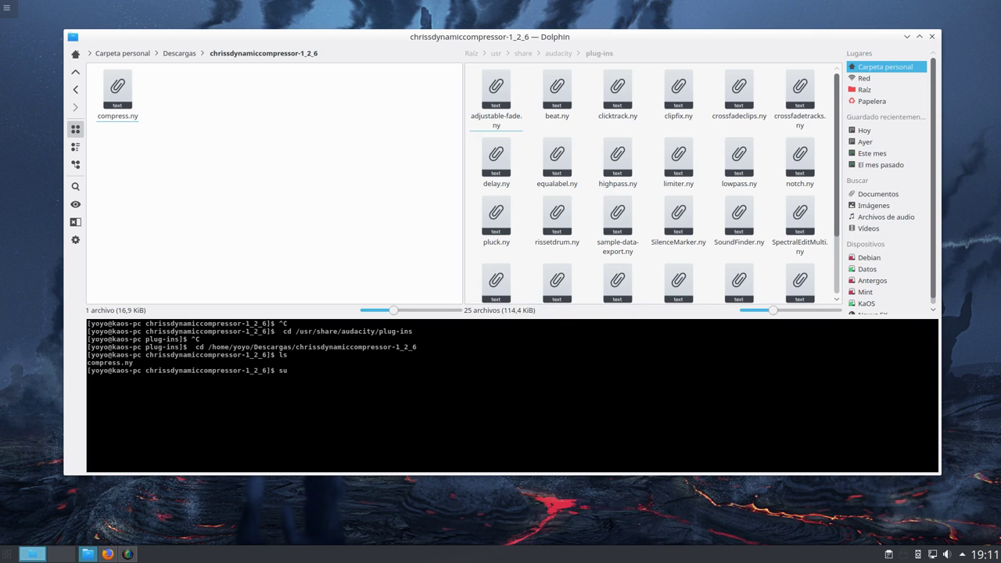
{"action": "type", "text": "do cp m"}
{"action": "key", "text": "BackSpace"}
{"action": "type", "text": "/"}
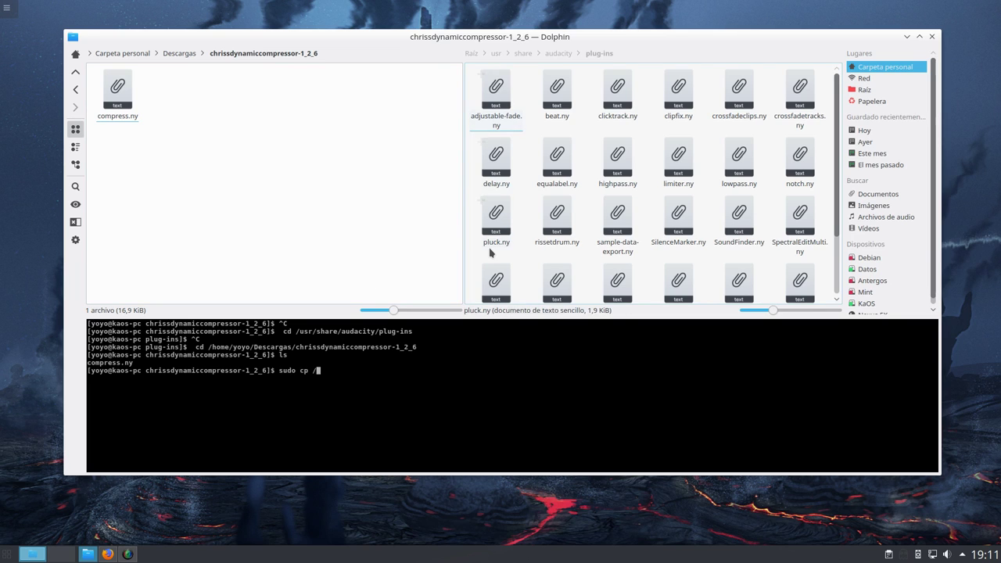
{"action": "type", "text": "usr"}
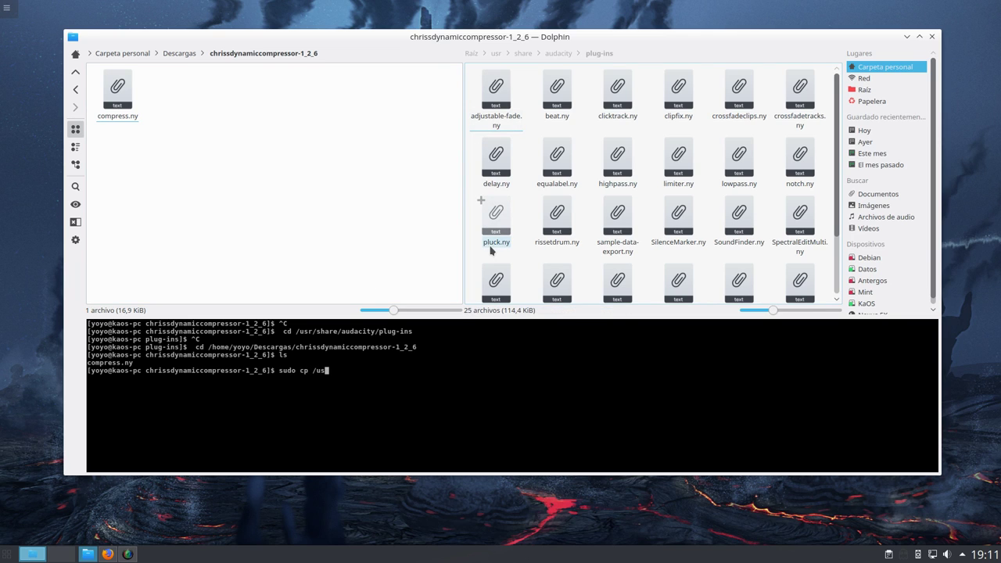
{"action": "type", "text": "/share/audacity/"}
{"action": "type", "text": "plu"}
{"action": "type", "text": "g-in"}
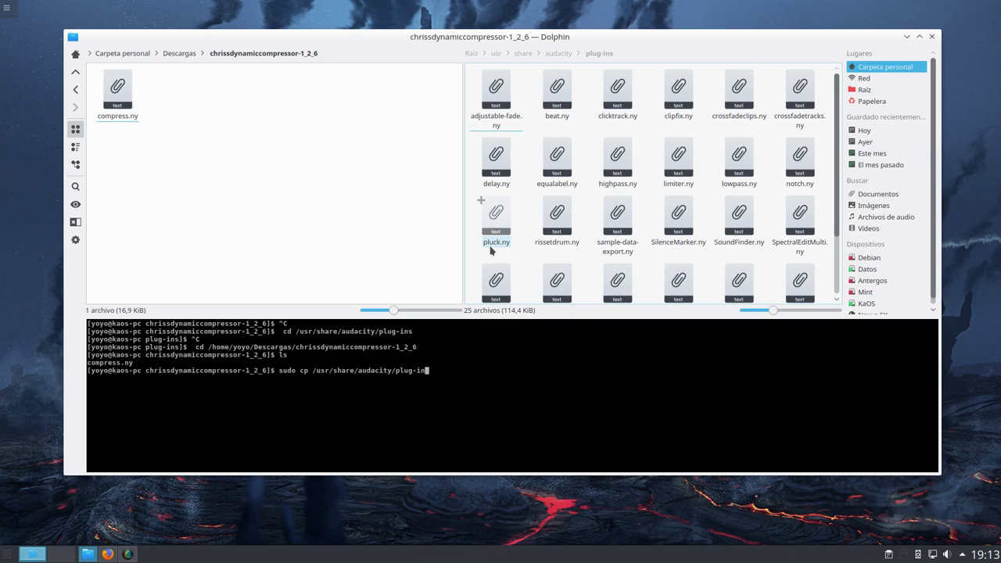
{"action": "type", "text": "s"}
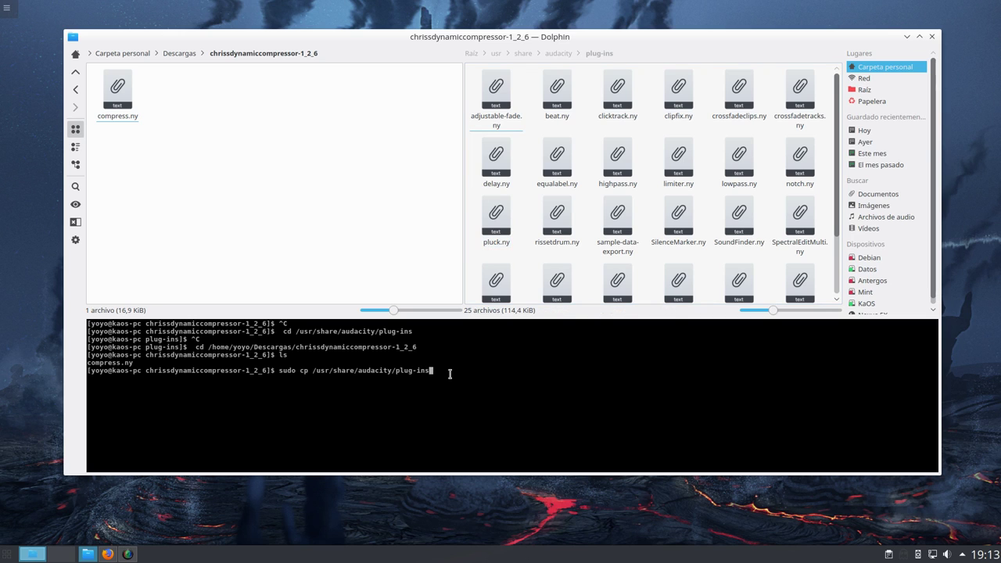
{"action": "key", "text": "Return"}
{"action": "key", "text": "Return"}
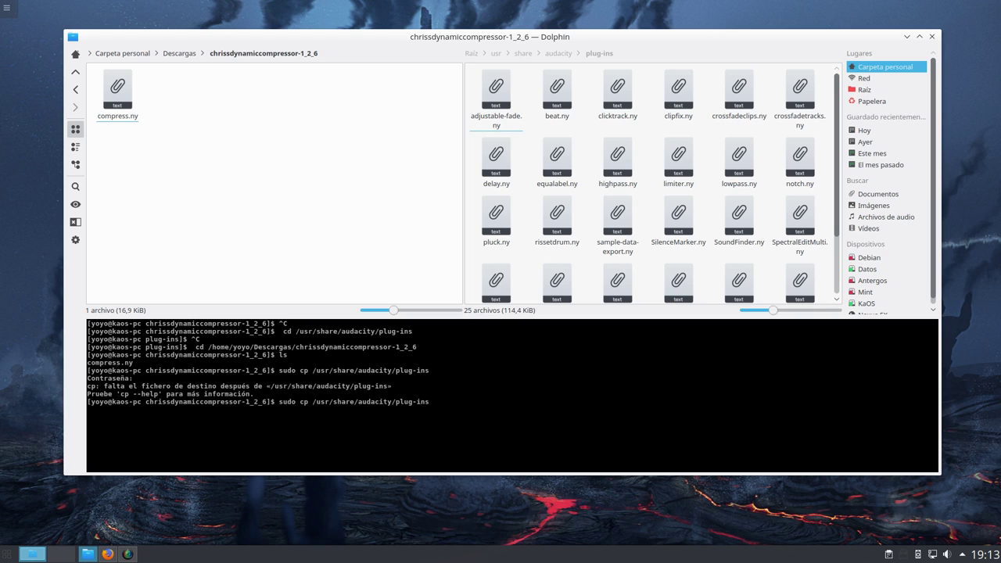
Step: Insert compress.ny as the source in the recalled command and run sudo cp compress.ny /usr/share/audacity/plug-ins
{"action": "key", "text": "Left"}
{"action": "key", "text": "Left"}
{"action": "key", "text": "Left"}
{"action": "key", "text": "Left"}
{"action": "key", "text": "Left"}
{"action": "key", "text": "Left"}
{"action": "key", "text": "Left"}
{"action": "key", "text": "Left"}
{"action": "key", "text": "Left"}
{"action": "key", "text": "Left"}
{"action": "key", "text": "Left"}
{"action": "key", "text": "Left"}
{"action": "key", "text": "Left"}
{"action": "key", "text": "Left"}
{"action": "key", "text": "Left"}
{"action": "key", "text": "Left"}
{"action": "key", "text": "Left"}
{"action": "key", "text": "Left"}
{"action": "key", "text": "Left"}
{"action": "key", "text": "Left"}
{"action": "key", "text": "Left"}
{"action": "key", "text": "Left"}
{"action": "key", "text": "Left"}
{"action": "key", "text": "Left"}
{"action": "key", "text": "Left"}
{"action": "key", "text": "Left"}
{"action": "key", "text": "Left"}
{"action": "type", "text": "compre"}
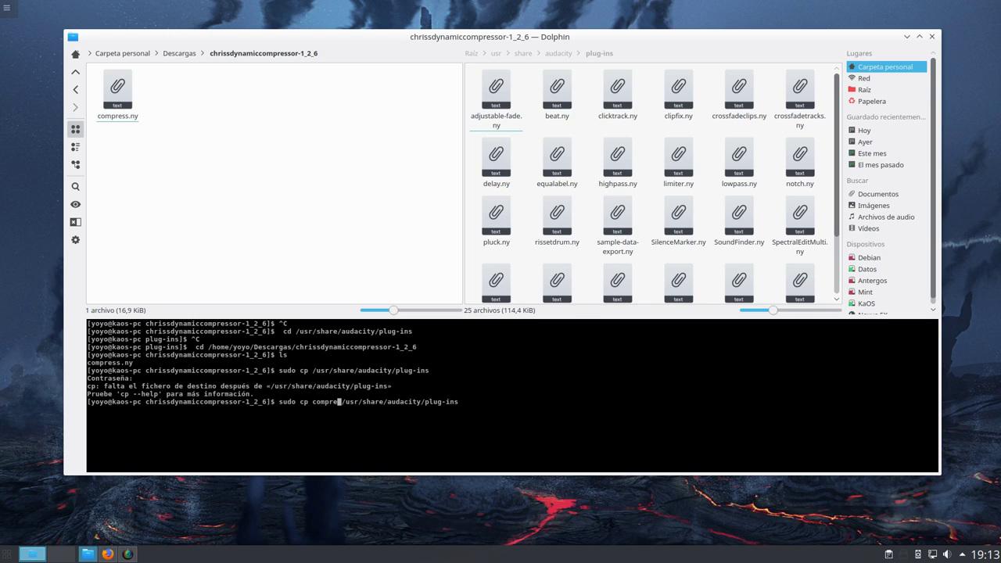
{"action": "key", "text": "Tab"}
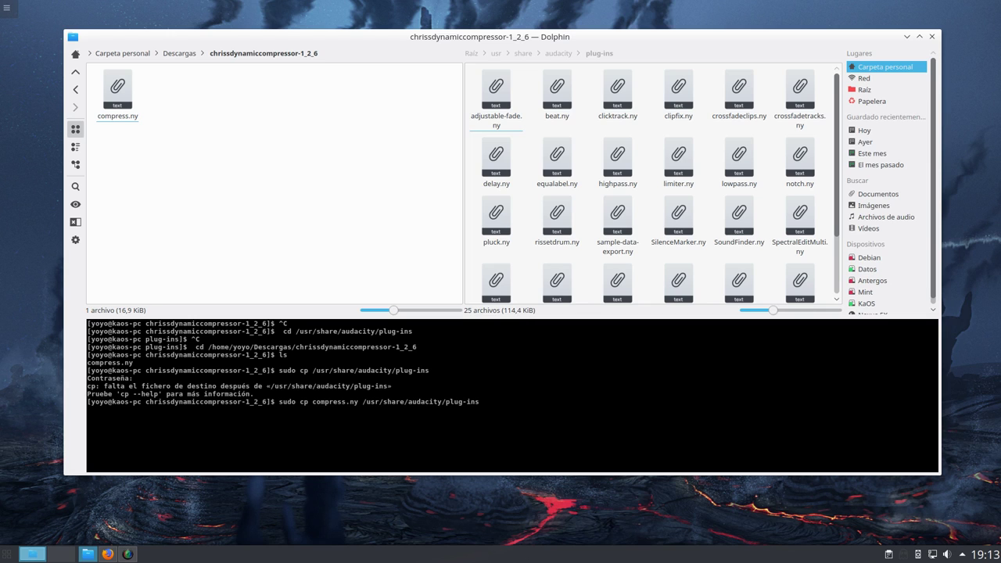
{"action": "key", "text": "Right"}
{"action": "key", "text": "Right"}
{"action": "key", "text": "Right"}
{"action": "key", "text": "Right"}
{"action": "key", "text": "Right"}
{"action": "key", "text": "Right"}
{"action": "key", "text": "Right"}
{"action": "key", "text": "Right"}
{"action": "key", "text": "Right"}
{"action": "key", "text": "Right"}
{"action": "key", "text": "Right"}
{"action": "key", "text": "Right"}
{"action": "key", "text": "Right"}
{"action": "key", "text": "Right"}
{"action": "key", "text": "Right"}
{"action": "key", "text": "Right"}
{"action": "key", "text": "Right"}
{"action": "key", "text": "Right"}
{"action": "key", "text": "Right"}
{"action": "key", "text": "Right"}
{"action": "key", "text": "Return"}
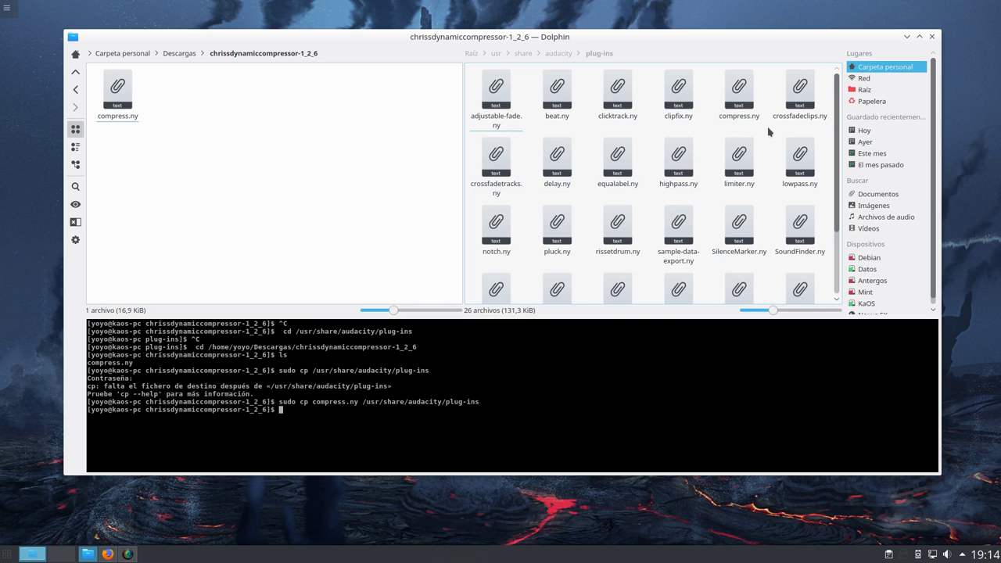
Step: Check compress.ny in the plug-ins folder against the extracted original, and close the file manager
{"action": "left_click", "coordinate": [740, 96]}
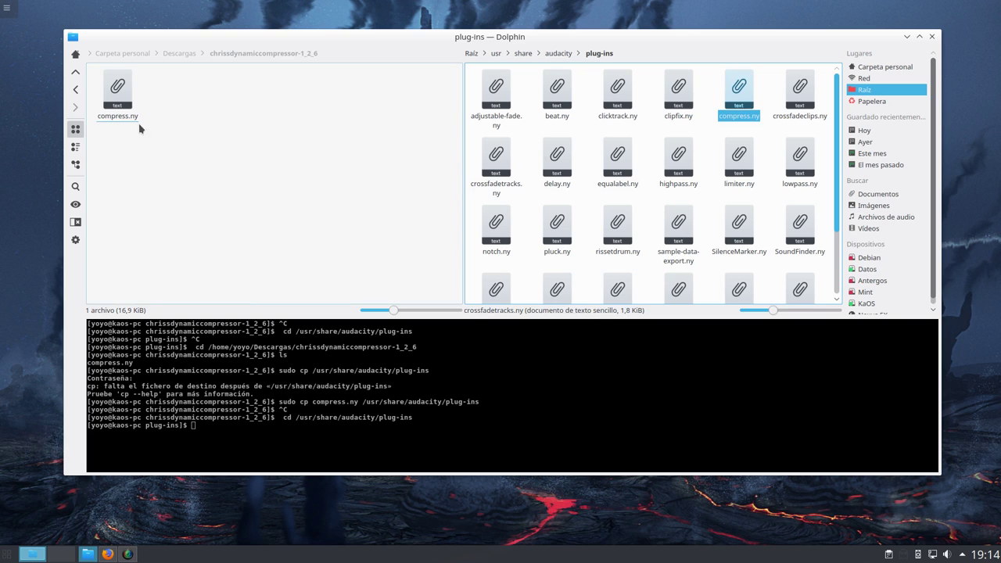
{"action": "left_click", "coordinate": [125, 102]}
{"action": "left_click", "coordinate": [736, 112]}
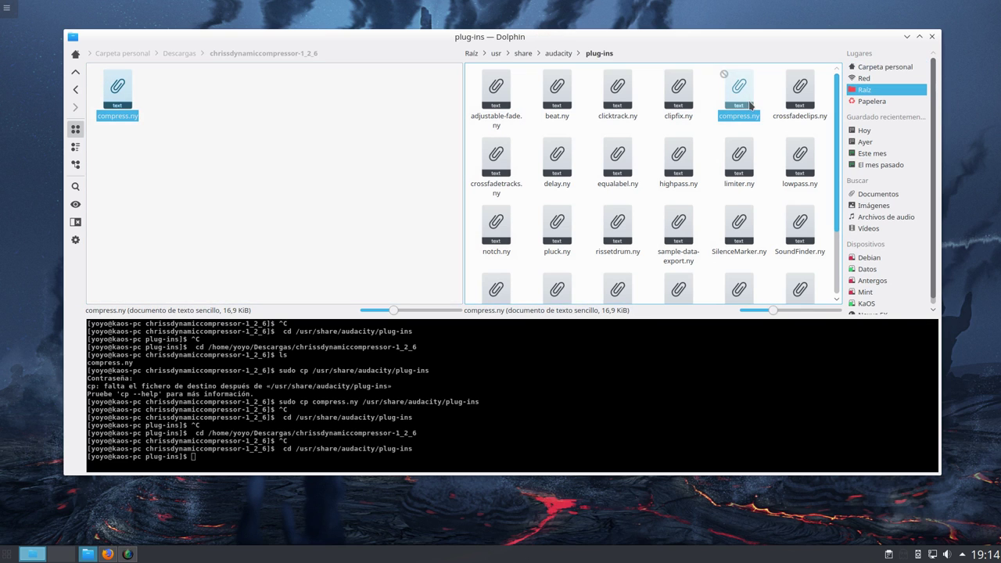
{"action": "left_click", "coordinate": [366, 229]}
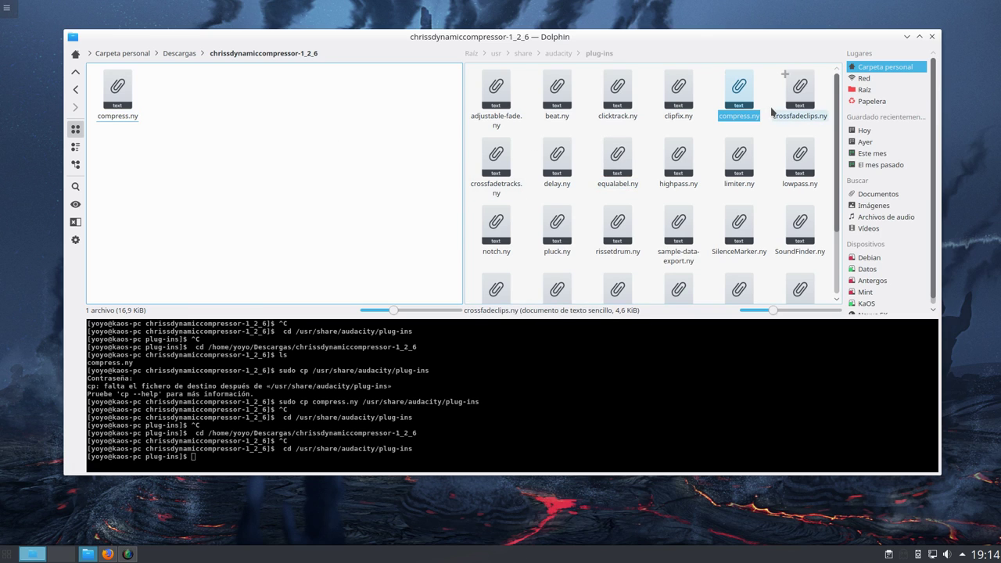
{"action": "left_click", "coordinate": [933, 37]}
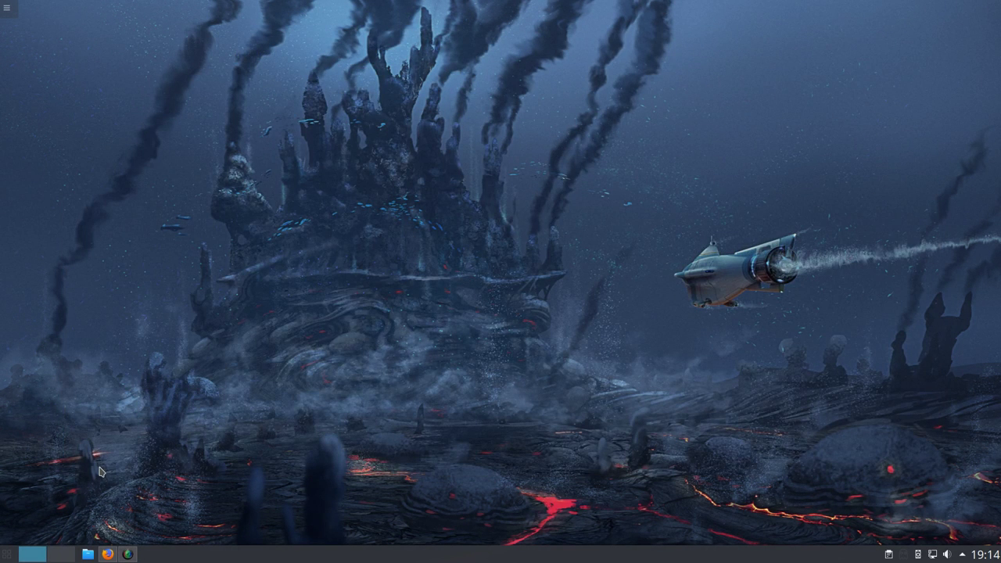
Step: Launch Audacity from the Multimedia applications, move its window up and enlarge it slightly
{"action": "left_click", "coordinate": [5, 555]}
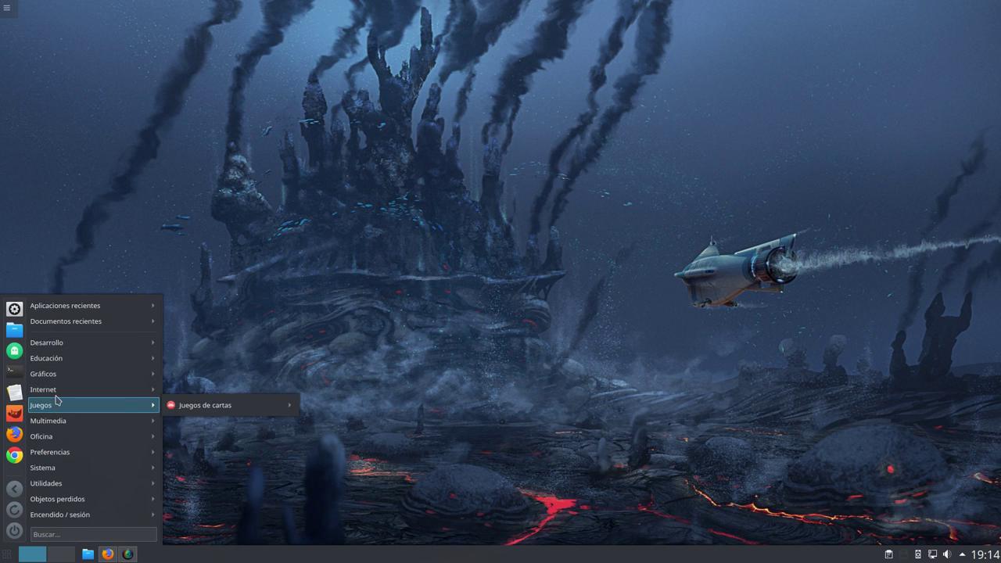
{"action": "mouse_move", "coordinate": [152, 391]}
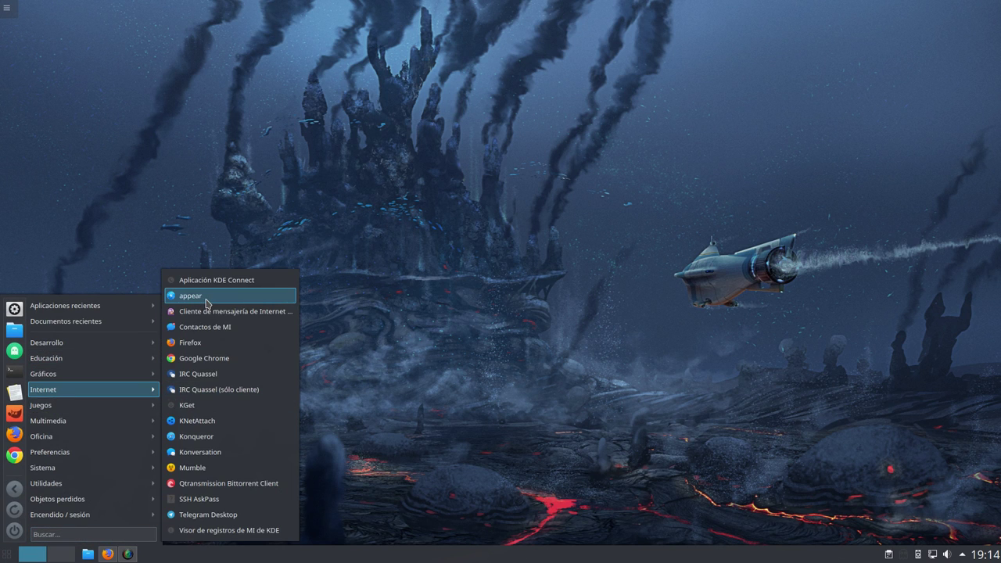
{"action": "mouse_move", "coordinate": [83, 420]}
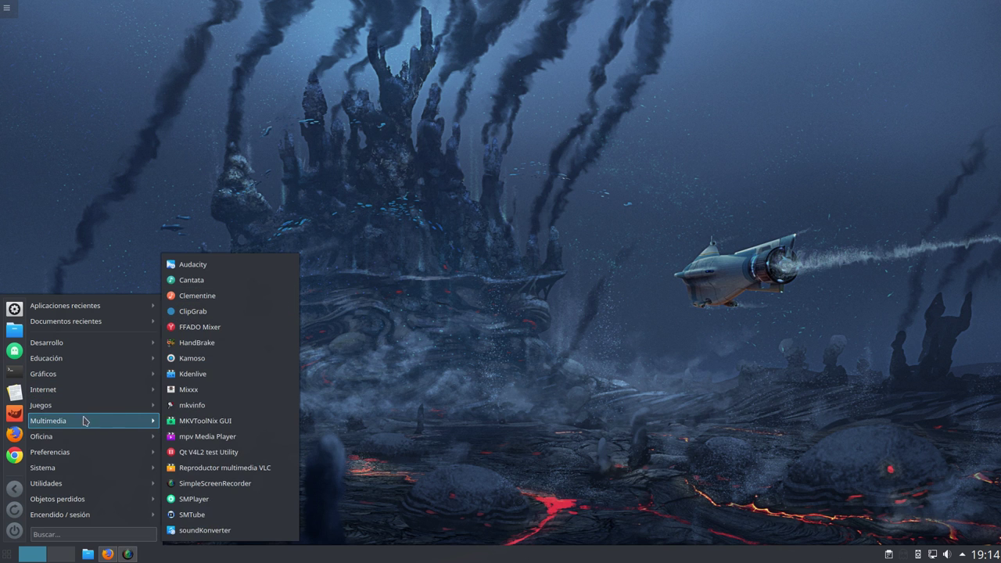
{"action": "left_click", "coordinate": [196, 268]}
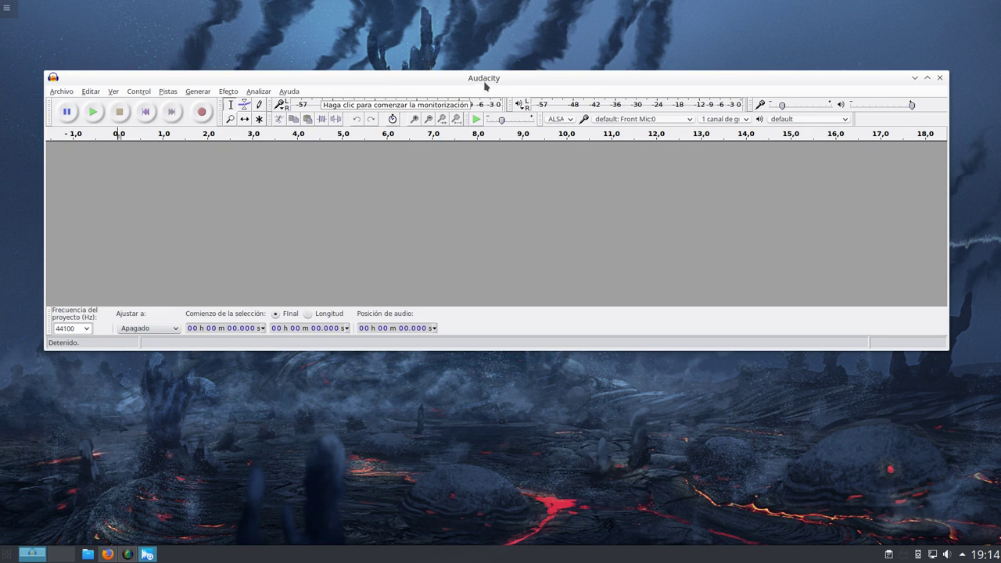
{"action": "left_click_drag", "start_coordinate": [487, 76], "coordinate": [473, 58]}
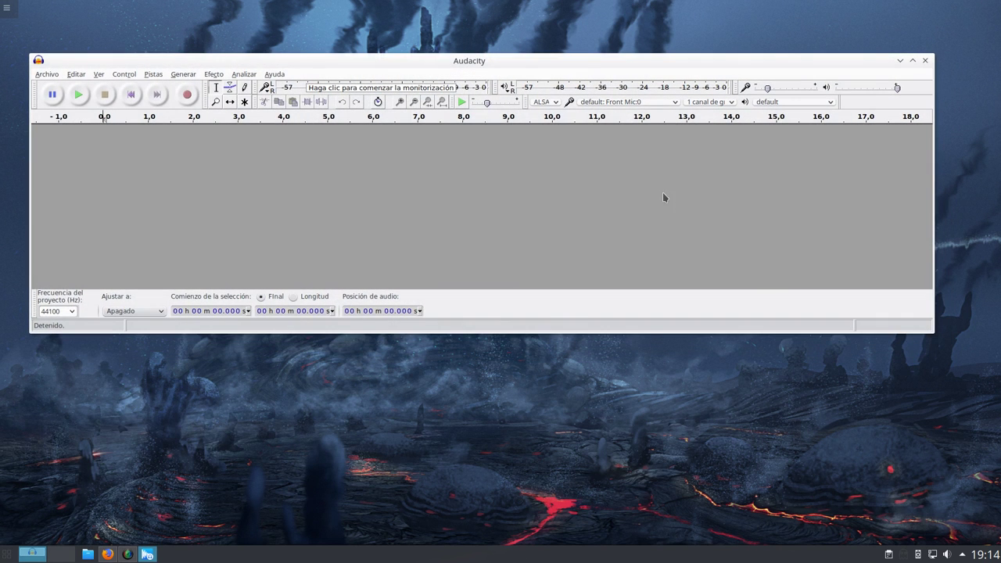
{"action": "left_click_drag", "start_coordinate": [592, 61], "coordinate": [591, 40]}
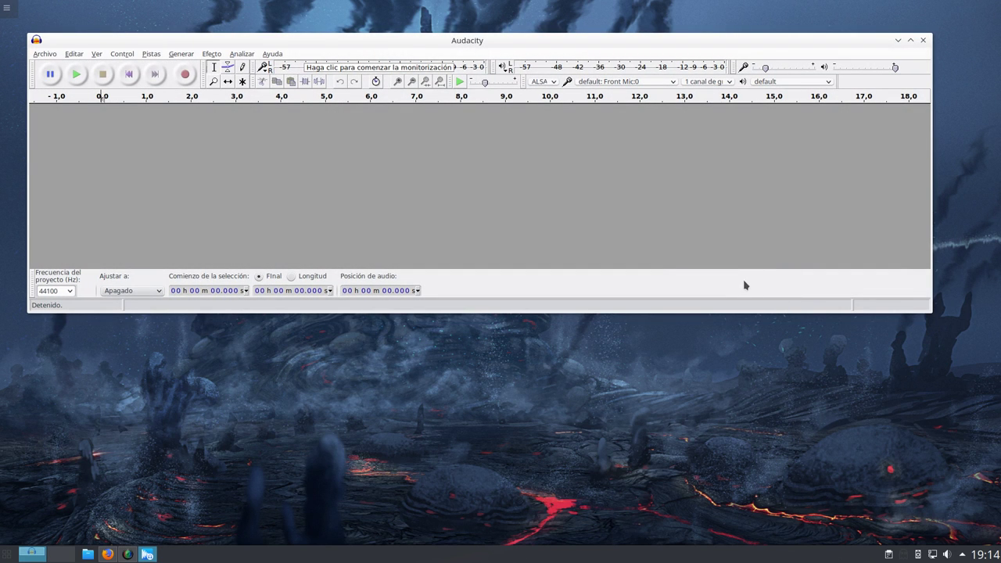
{"action": "left_click_drag", "start_coordinate": [932, 312], "coordinate": [967, 335]}
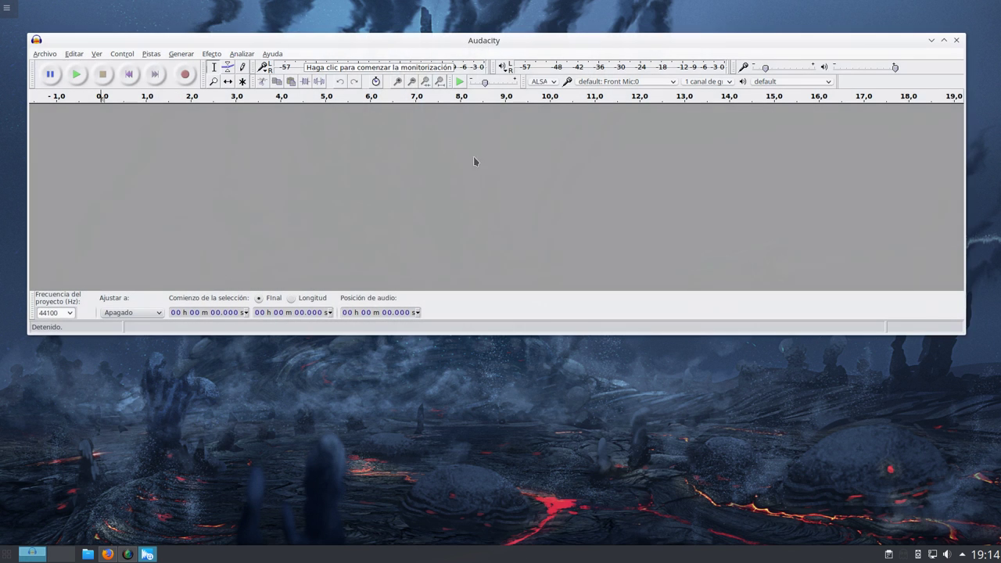
Step: Enable the compress plug-in from /usr/share/audacity/plug-ins/compress.ny in the plug-in manager and accept the change
{"action": "left_click", "coordinate": [246, 56]}
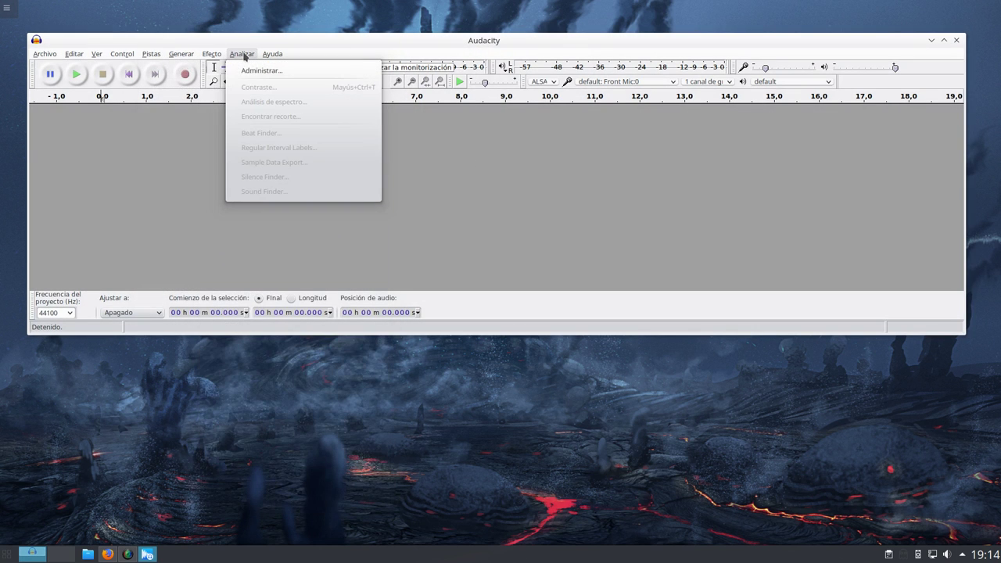
{"action": "left_click", "coordinate": [258, 70]}
{"action": "left_click_drag", "start_coordinate": [412, 196], "coordinate": [360, 27]}
{"action": "left_click_drag", "start_coordinate": [776, 236], "coordinate": [845, 366]}
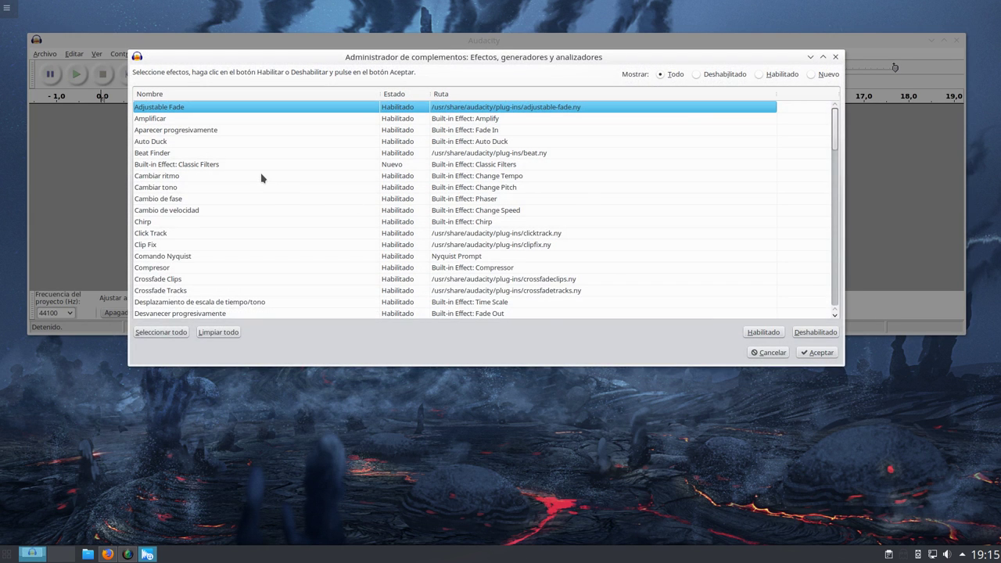
{"action": "scroll", "coordinate": [261, 176], "scroll_direction": "down", "scroll_amount": 20}
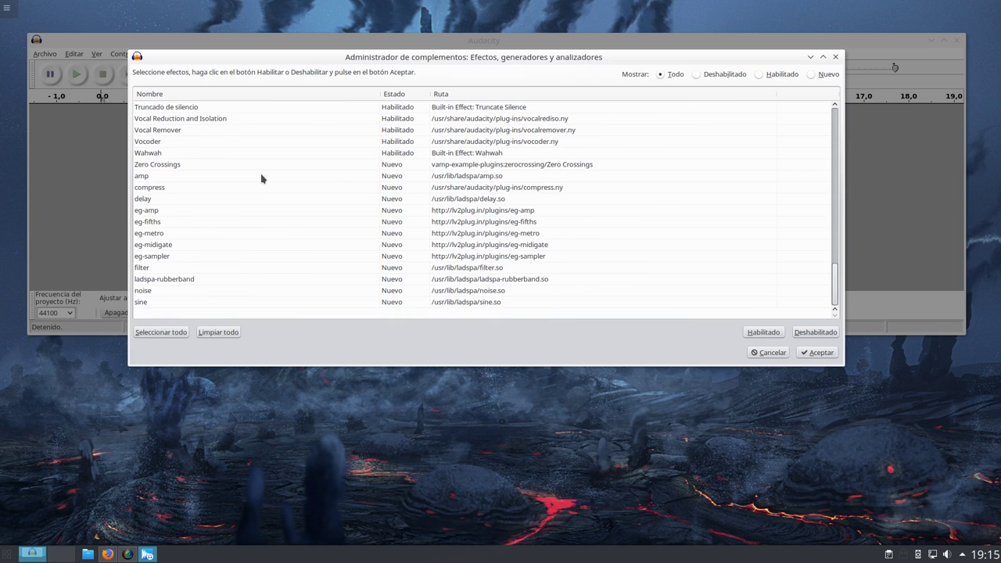
{"action": "left_click", "coordinate": [159, 190]}
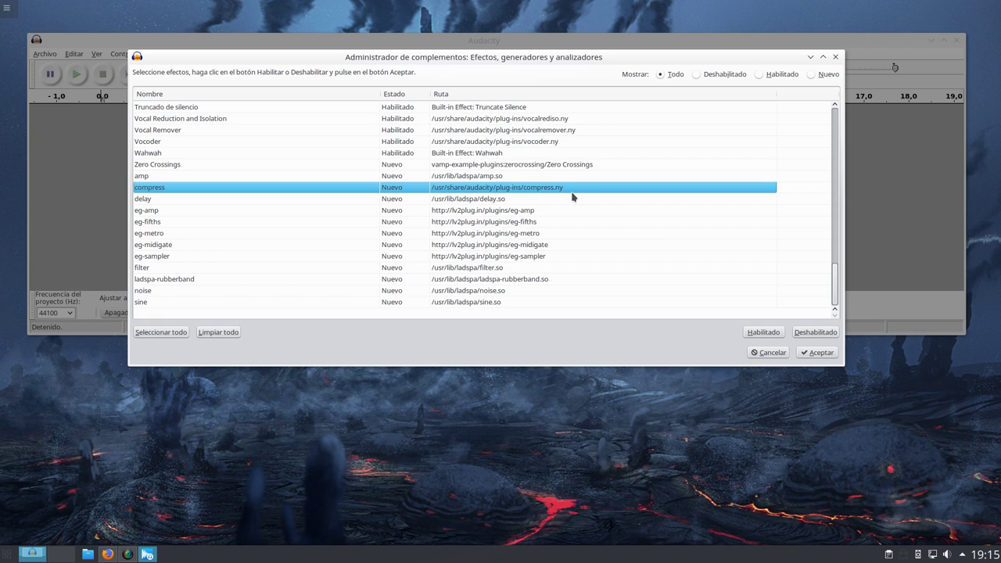
{"action": "left_click", "coordinate": [758, 335]}
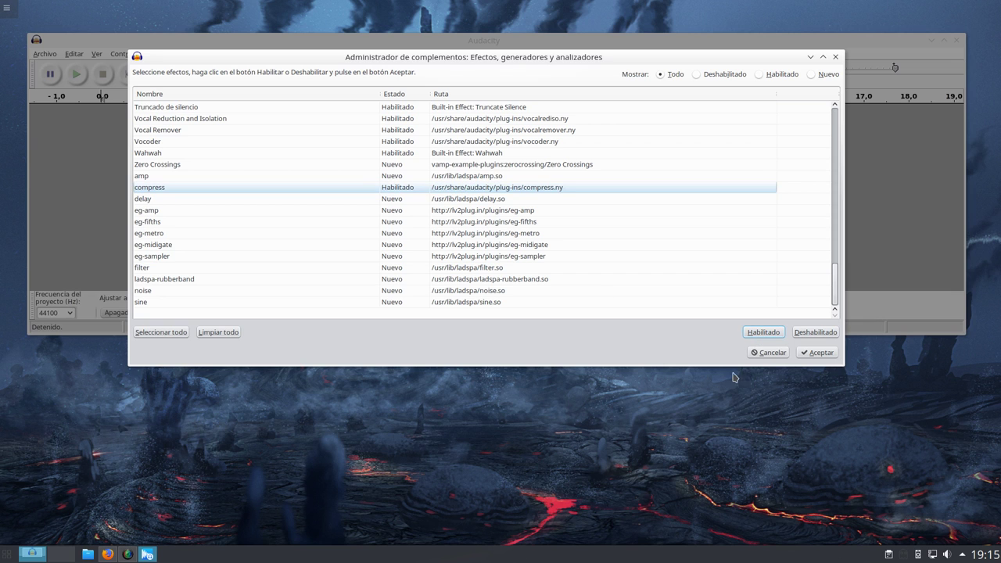
{"action": "left_click", "coordinate": [818, 353]}
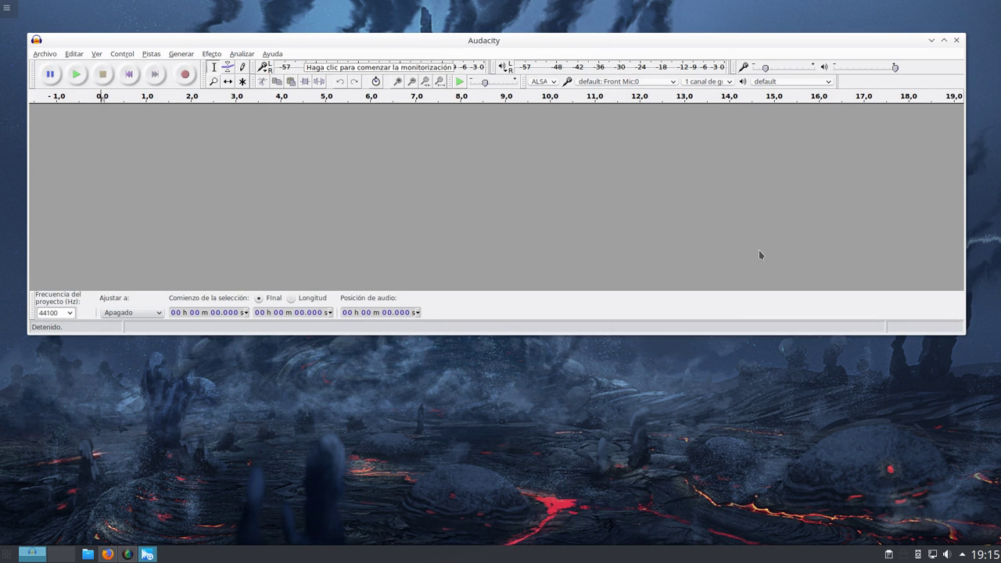
Step: Check the effects list of plug-ins 1 to 15 for Compress dynamics 1.2.6, then close the list
{"action": "left_click", "coordinate": [212, 54]}
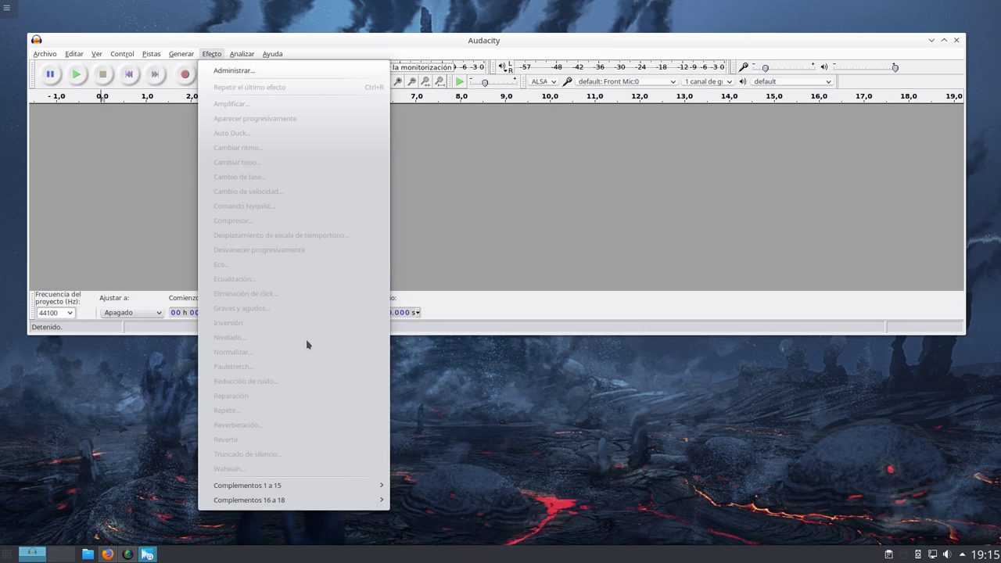
{"action": "mouse_move", "coordinate": [296, 486]}
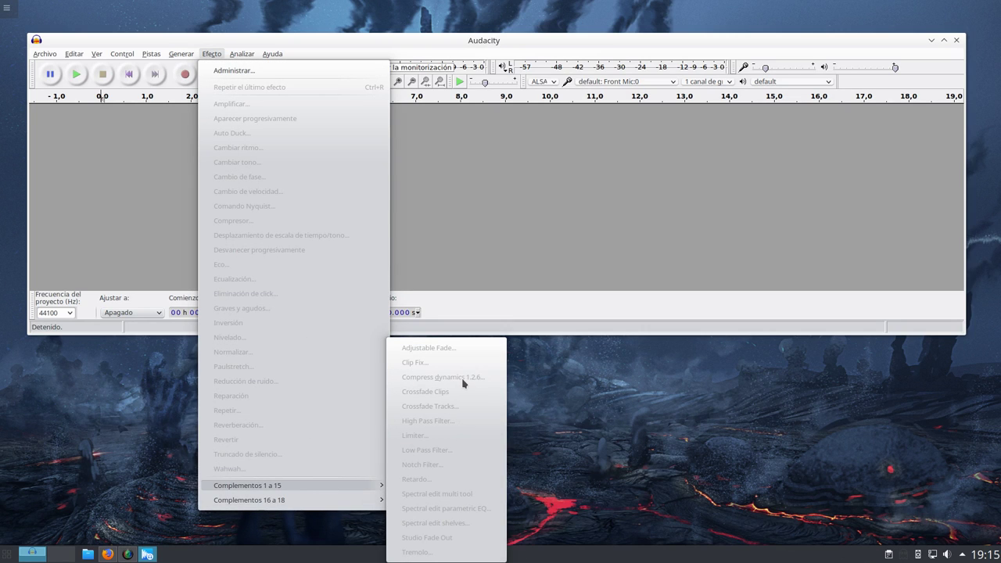
{"action": "left_click", "coordinate": [484, 217]}
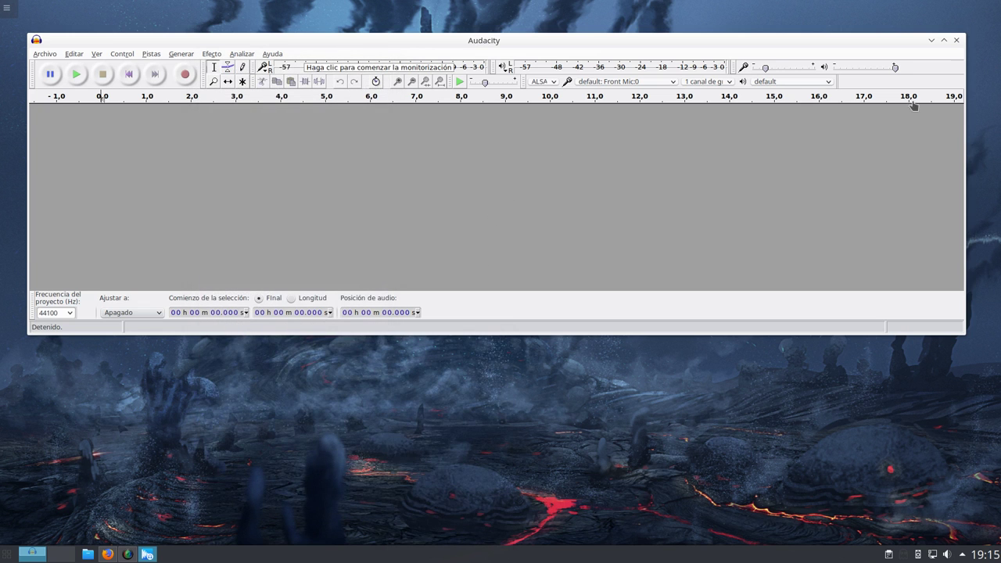
{"action": "mouse_move", "coordinate": [496, 39]}
{"action": "left_mouse_down"}
{"action": "mouse_move", "coordinate": [533, 38]}
{"action": "mouse_move", "coordinate": [504, 40]}
{"action": "left_mouse_up"}
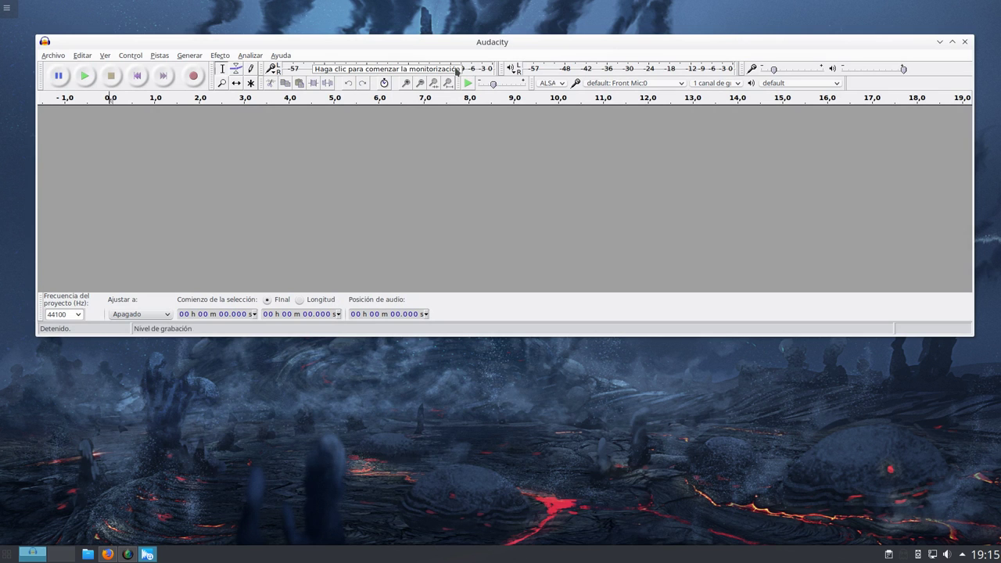
{"action": "mouse_move", "coordinate": [409, 43]}
{"action": "left_mouse_down"}
{"action": "mouse_move", "coordinate": [395, 40]}
{"action": "mouse_move", "coordinate": [410, 44]}
{"action": "left_mouse_up"}
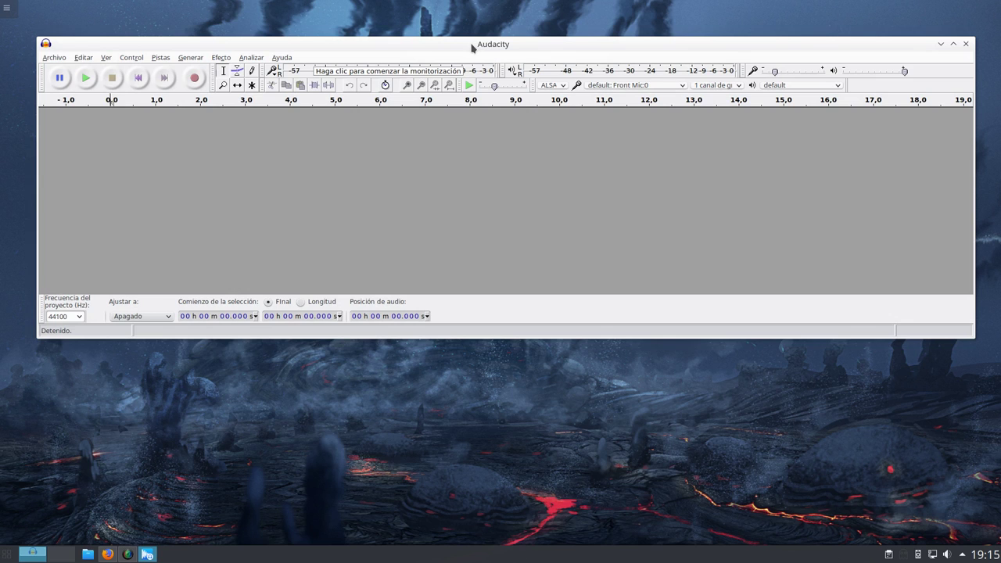
{"action": "left_click", "coordinate": [129, 556]}
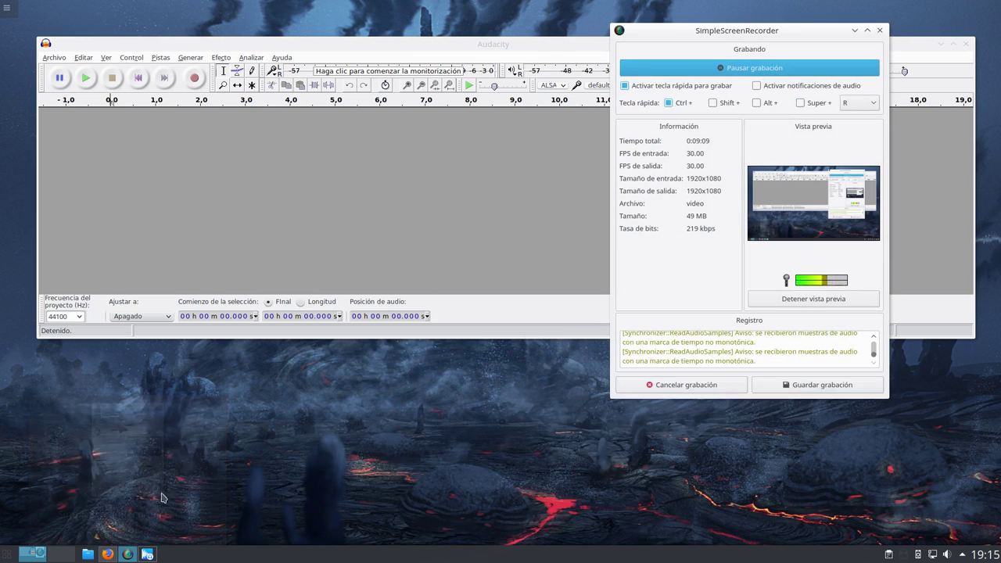
{"action": "left_click", "coordinate": [855, 31]}
{"action": "left_click_drag", "start_coordinate": [514, 43], "coordinate": [505, 45]}
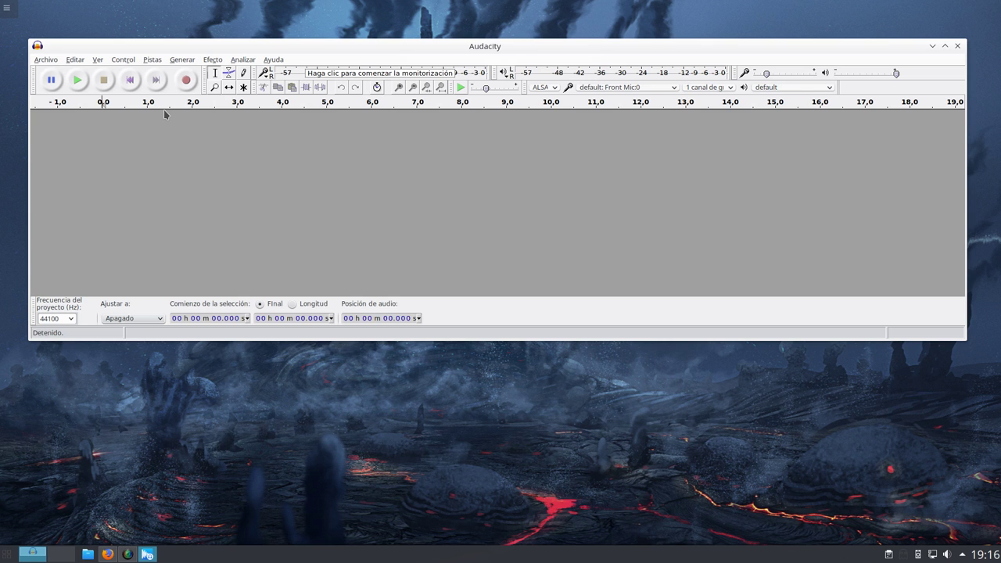
{"action": "left_click_drag", "start_coordinate": [355, 45], "coordinate": [350, 51]}
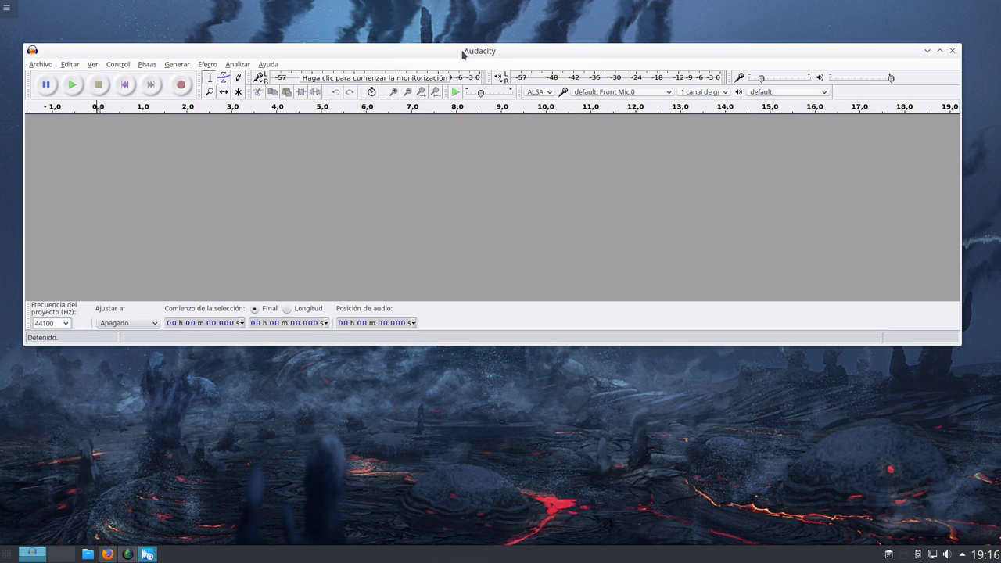
{"action": "left_click_drag", "start_coordinate": [463, 54], "coordinate": [466, 46]}
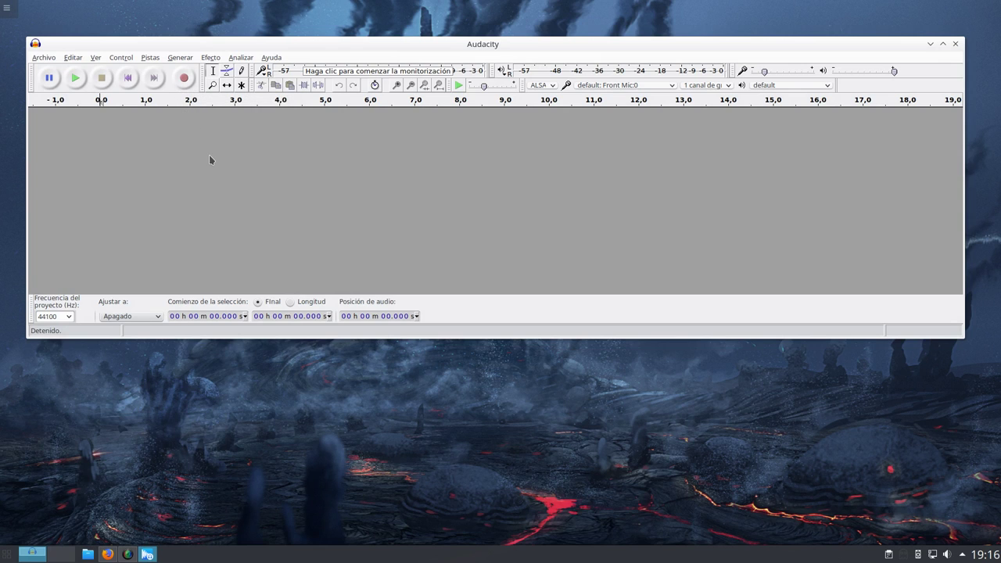
Step: Record a mono voice sample about 16 seconds long and play it back
{"action": "left_click", "coordinate": [184, 77]}
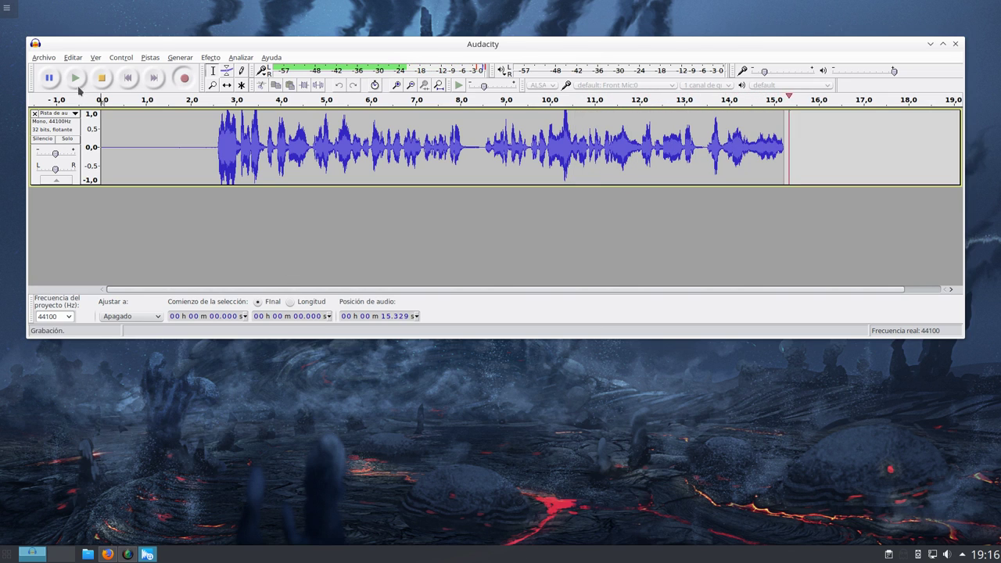
{"action": "key", "text": "space"}
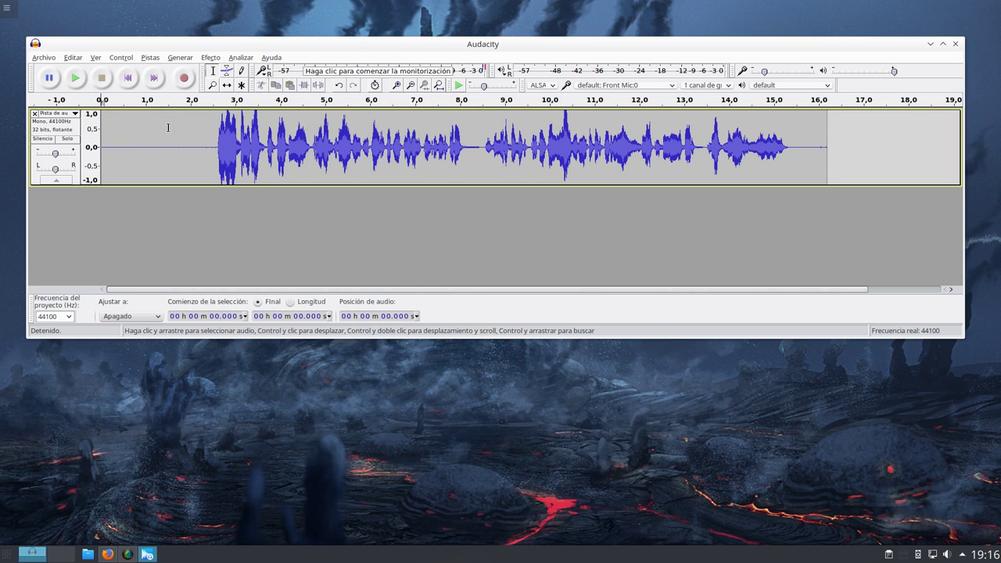
{"action": "key", "text": "space"}
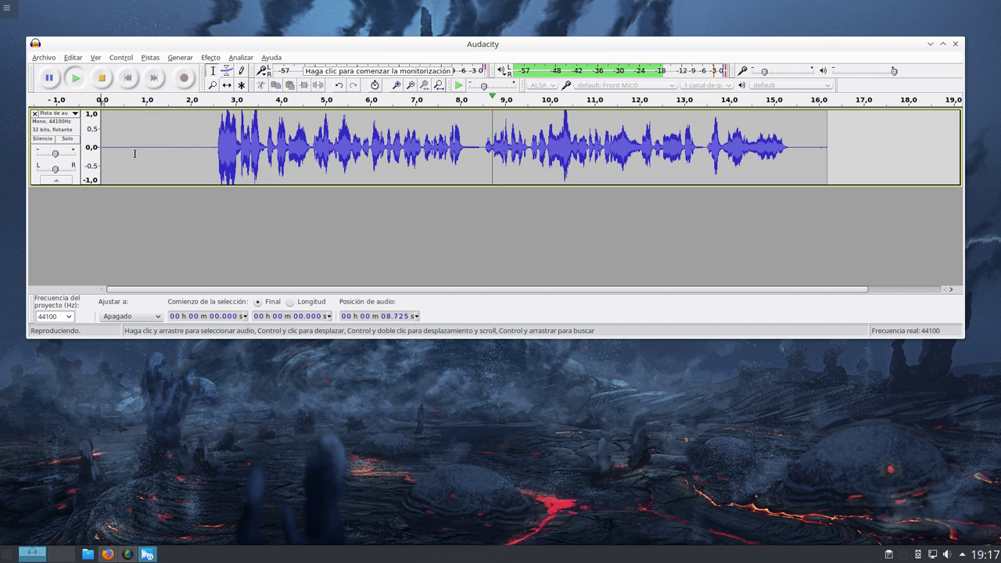
{"action": "key", "text": "space"}
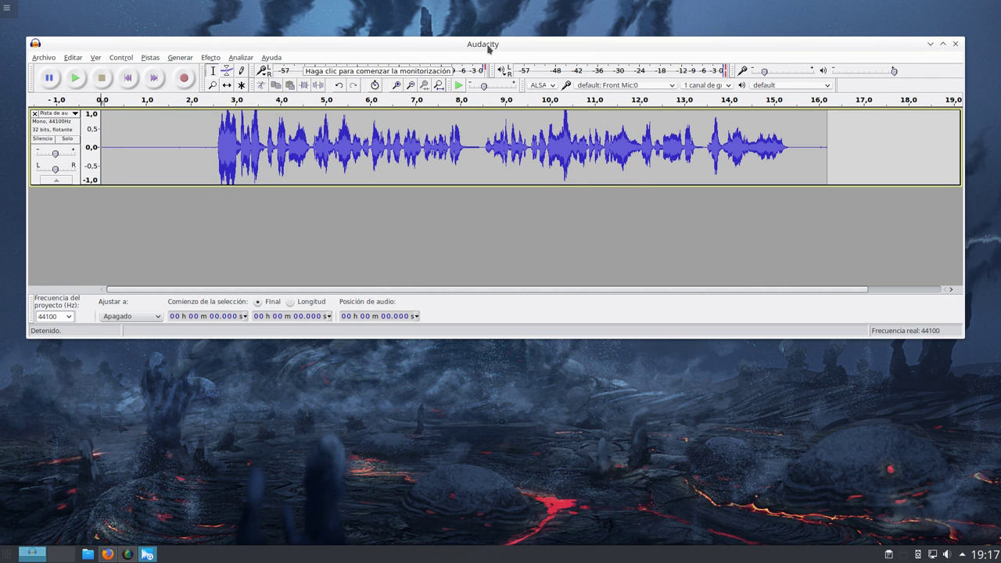
Step: Select the silent stretch from about 0.29 to 2.37 seconds and capture it as the noise profile for noise reduction
{"action": "left_click_drag", "start_coordinate": [487, 46], "coordinate": [499, 49]}
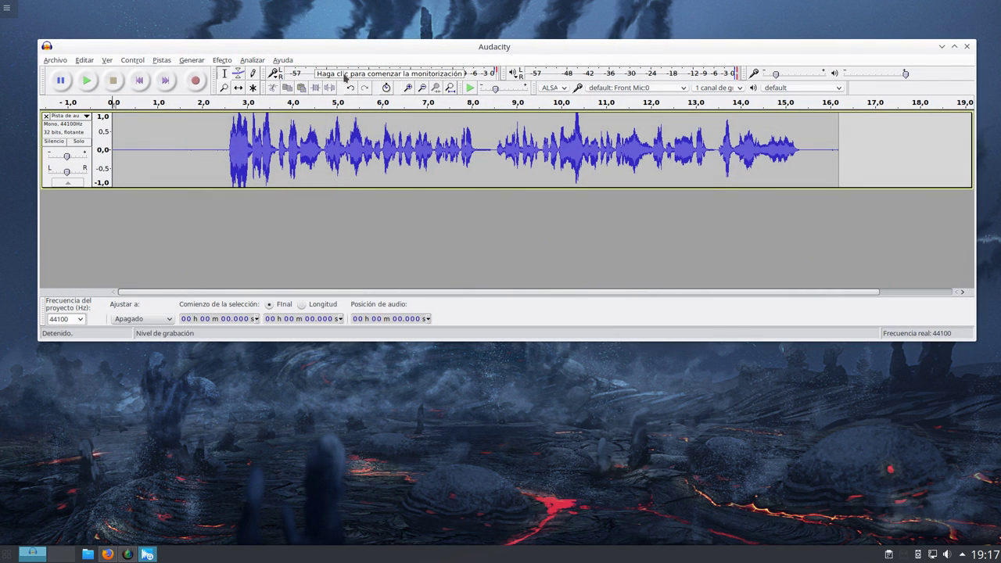
{"action": "left_click_drag", "start_coordinate": [361, 44], "coordinate": [349, 37]}
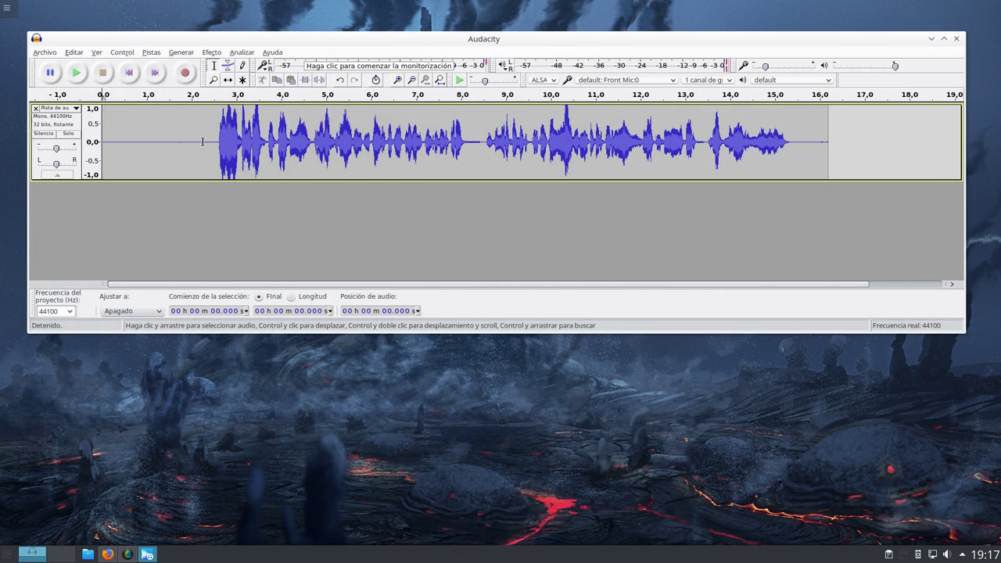
{"action": "left_click", "coordinate": [201, 142]}
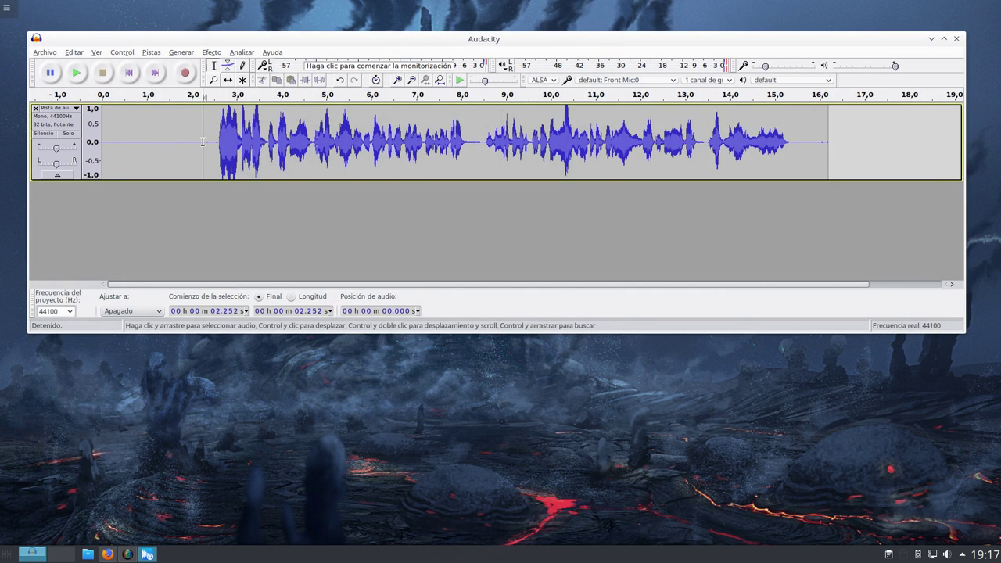
{"action": "left_click", "coordinate": [121, 104]}
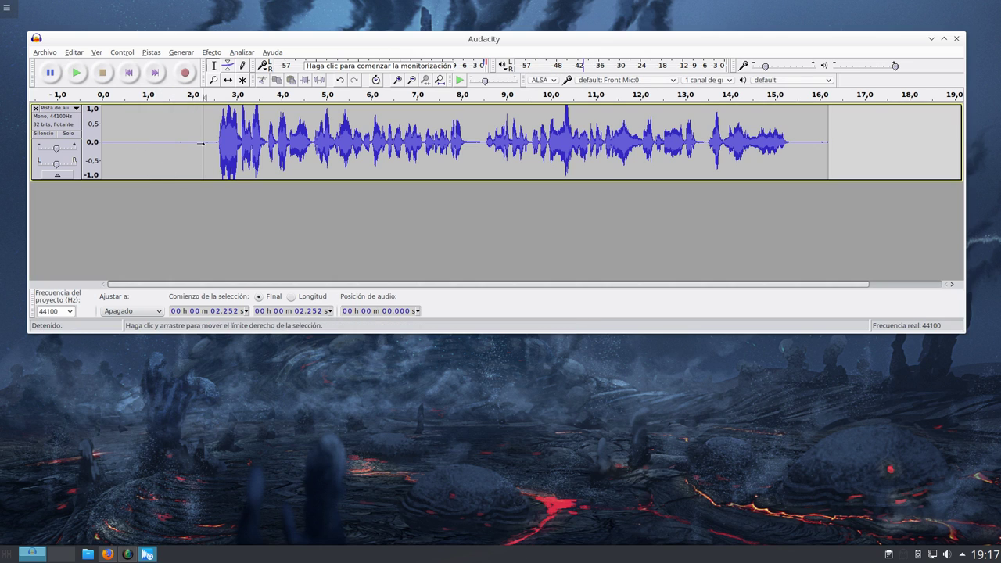
{"action": "left_click_drag", "start_coordinate": [207, 154], "coordinate": [115, 137]}
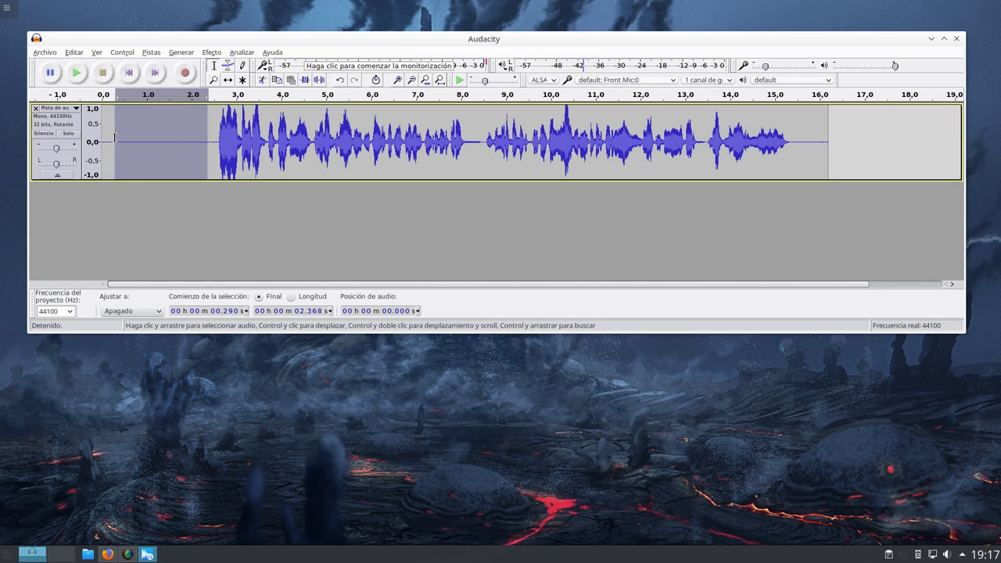
{"action": "left_click", "coordinate": [212, 53]}
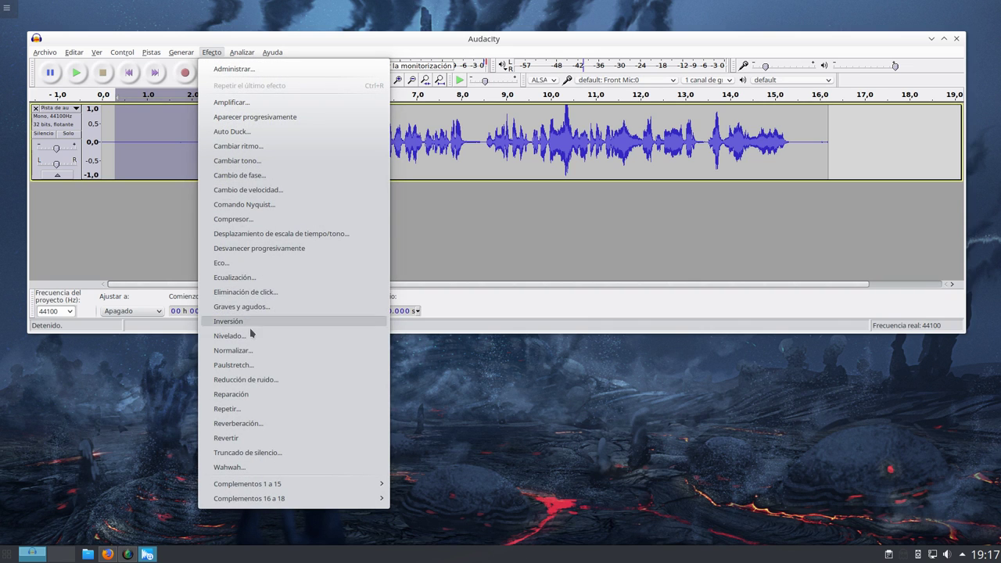
{"action": "left_click", "coordinate": [250, 380]}
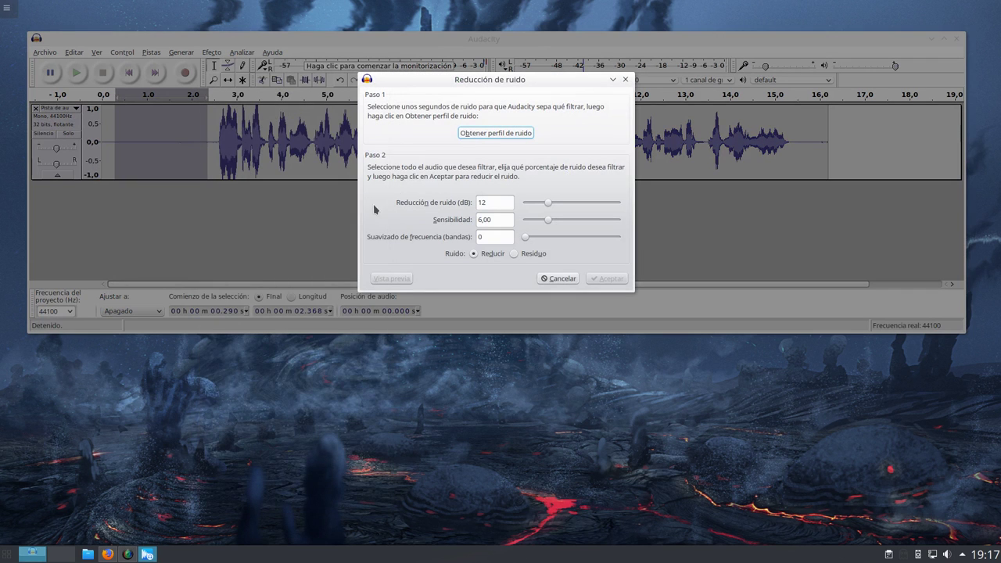
{"action": "left_click", "coordinate": [484, 134]}
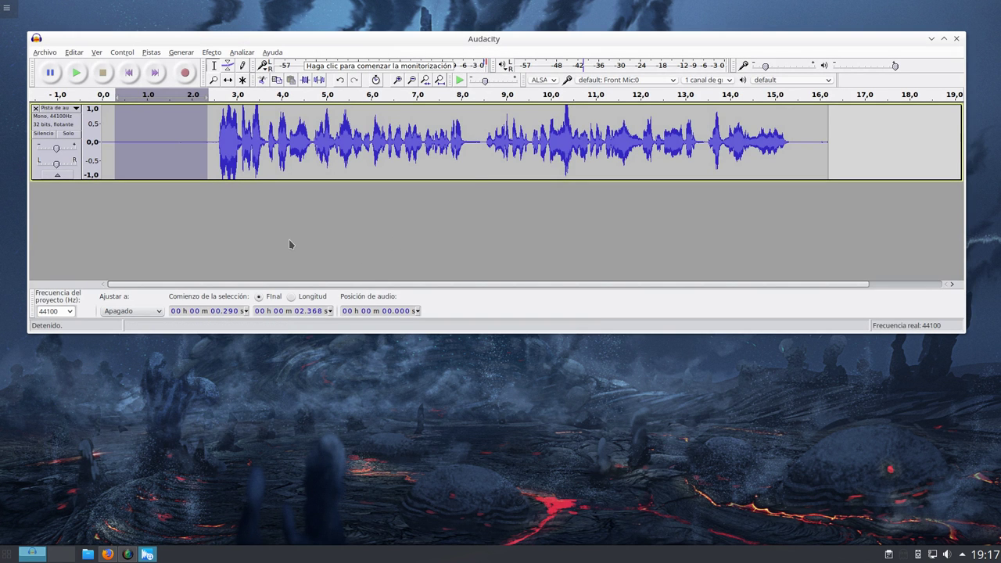
Step: Select the whole voice track and apply noise reduction at 12 dB, sensitivity 6.00 and frequency smoothing 0
{"action": "left_click", "coordinate": [288, 240]}
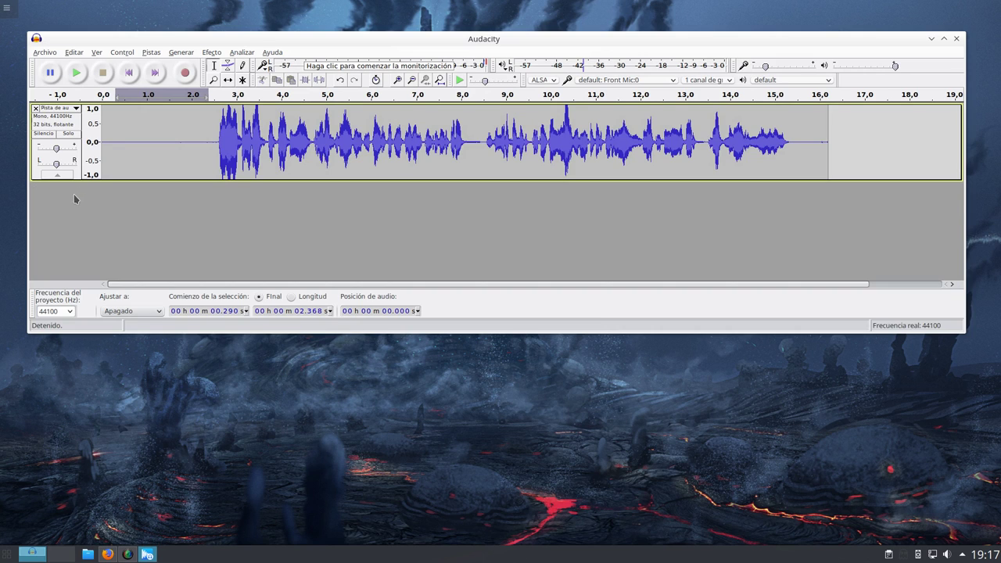
{"action": "left_click", "coordinate": [876, 153]}
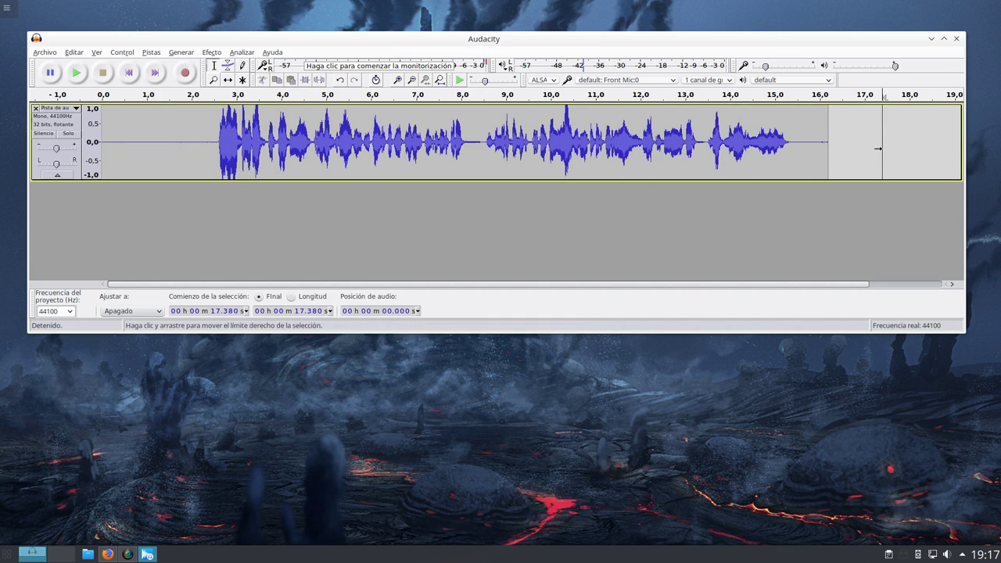
{"action": "left_click", "coordinate": [35, 178]}
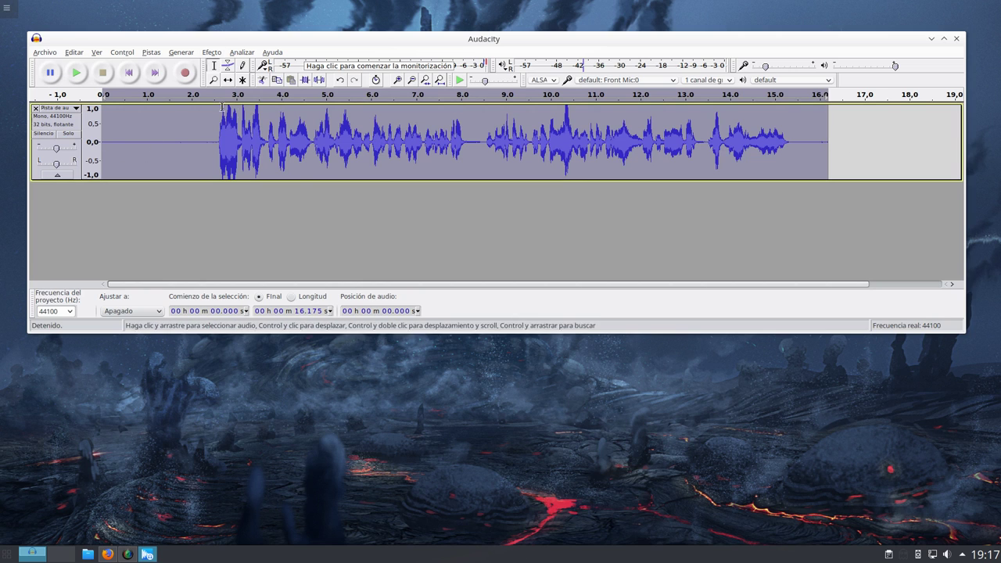
{"action": "left_click", "coordinate": [211, 52]}
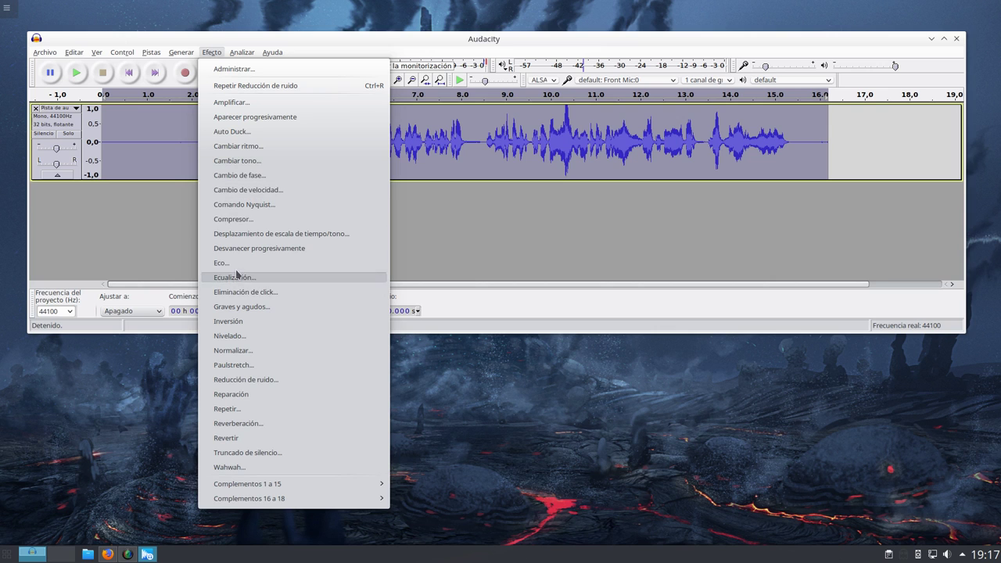
{"action": "left_click", "coordinate": [248, 380]}
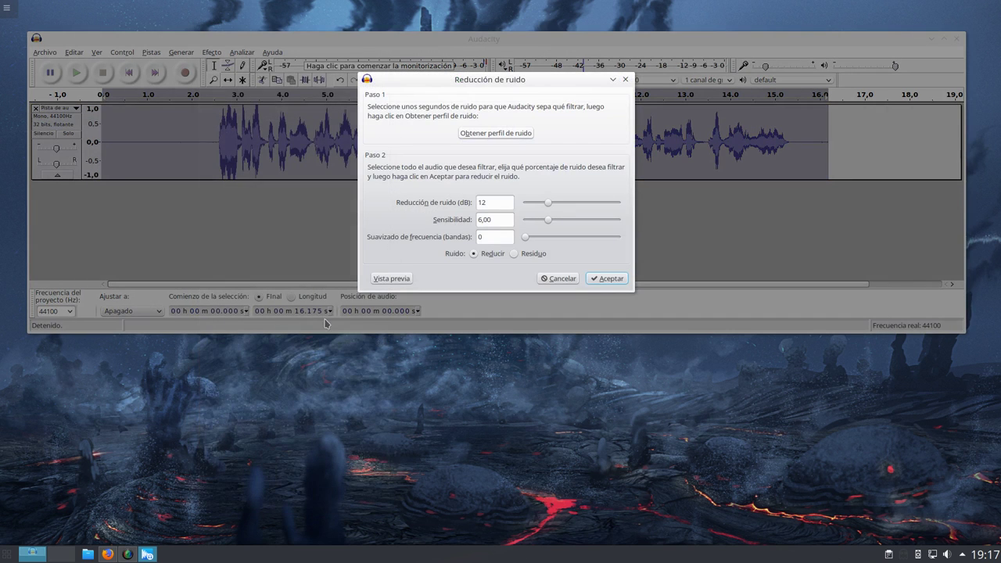
{"action": "left_click", "coordinate": [602, 280]}
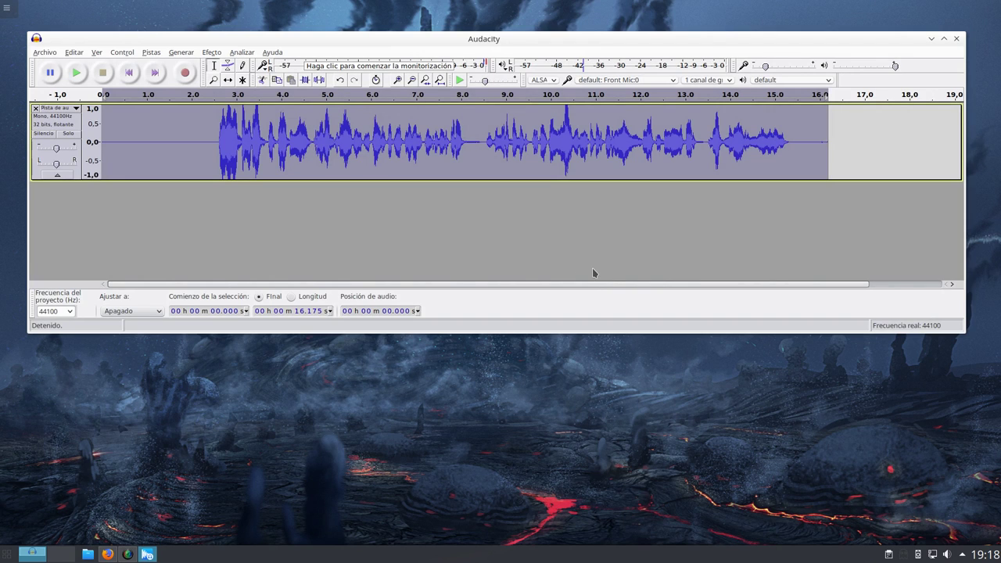
Step: Play back the noise-reduced voice track from the start, then stop playback
{"action": "left_click", "coordinate": [413, 248]}
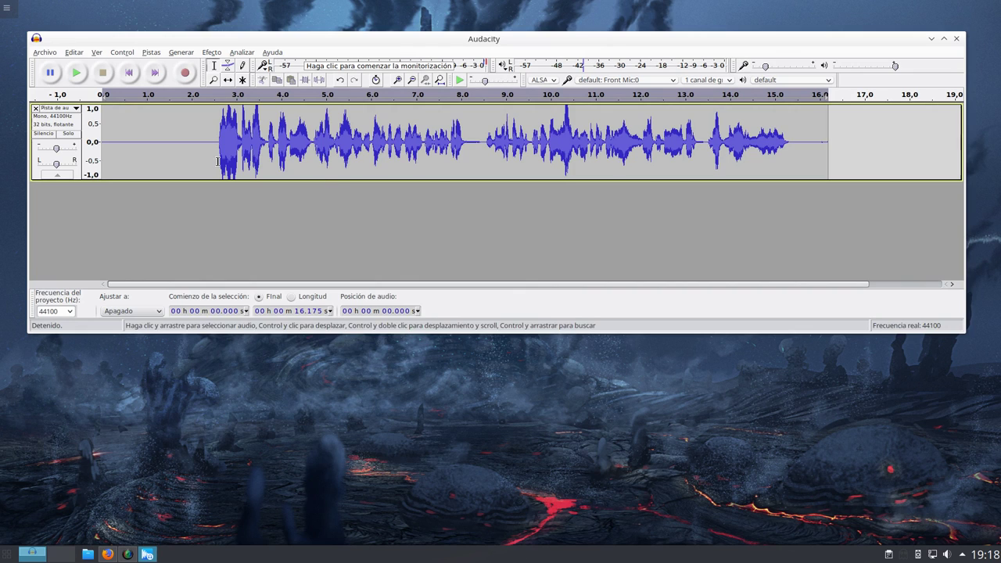
{"action": "key", "text": "space"}
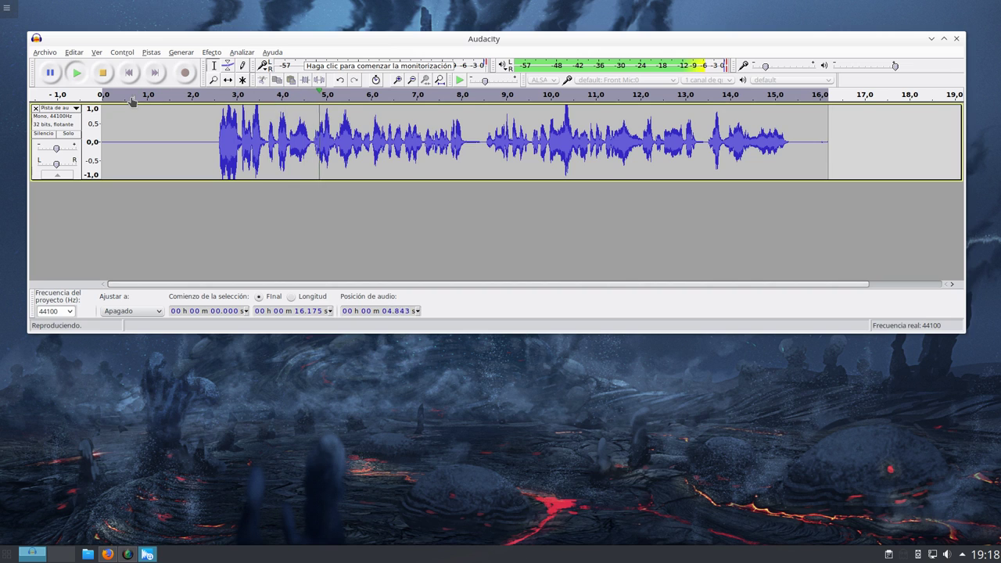
{"action": "key", "text": "space"}
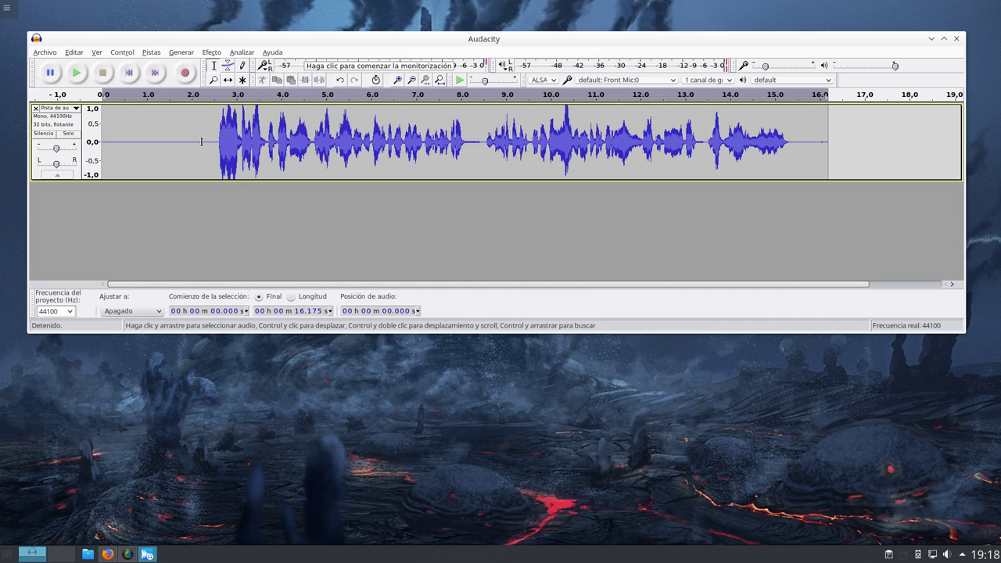
Step: Delete the leading silence from 0 to 2.461 seconds and the trailing silence from 12.992 to 13.714 seconds of the voice track
{"action": "left_click_drag", "start_coordinate": [211, 142], "coordinate": [97, 143]}
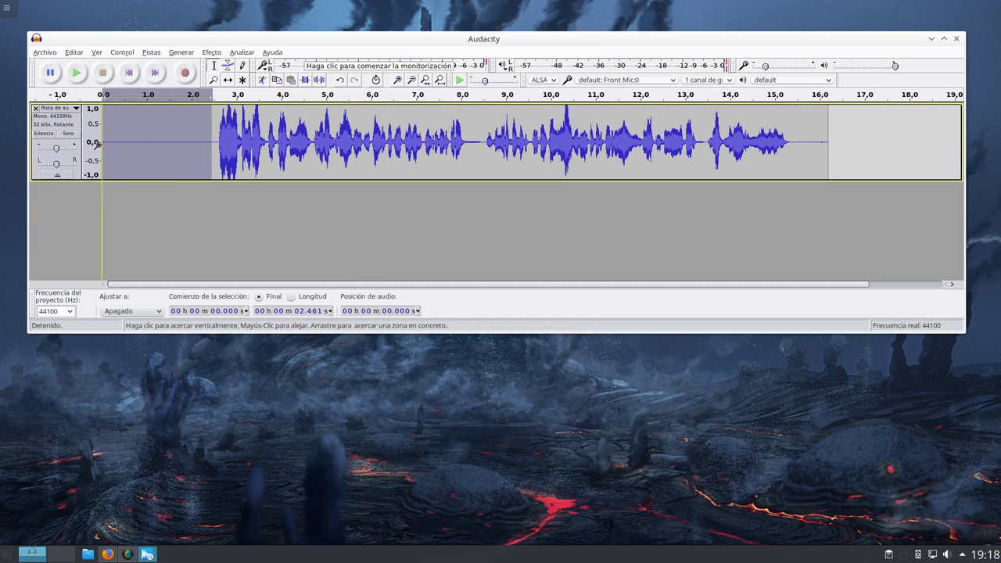
{"action": "key", "text": "Delete"}
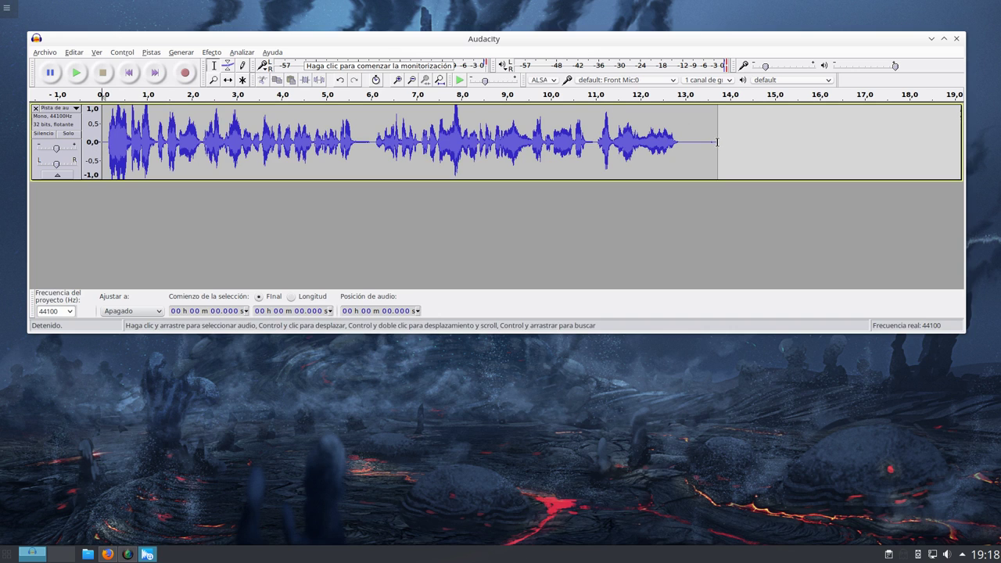
{"action": "left_click_drag", "start_coordinate": [718, 142], "coordinate": [686, 142]}
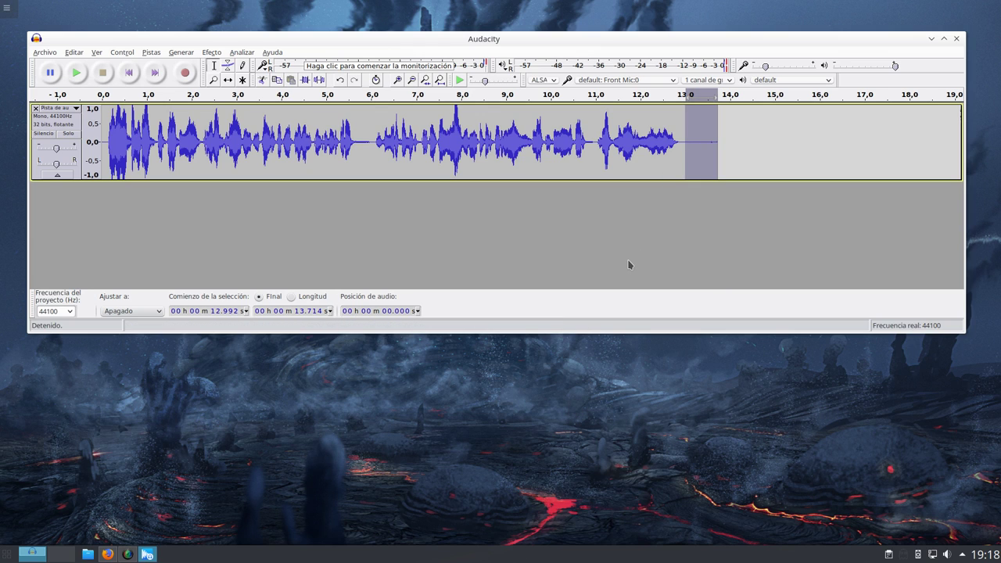
{"action": "key", "text": "Delete"}
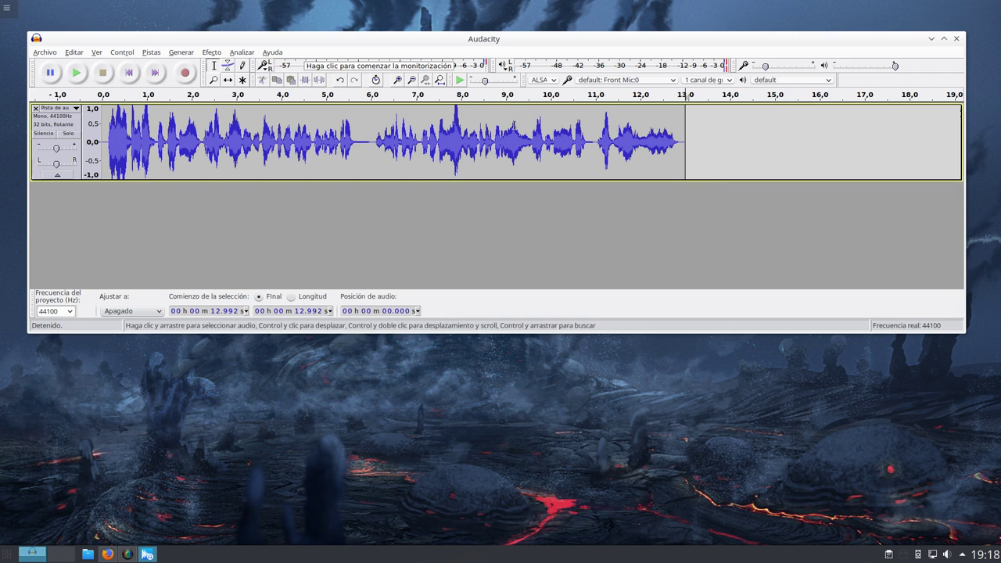
Step: Play the trimmed voice recording from its beginning for a few seconds, then stop playback
{"action": "left_click_drag", "start_coordinate": [480, 39], "coordinate": [492, 40]}
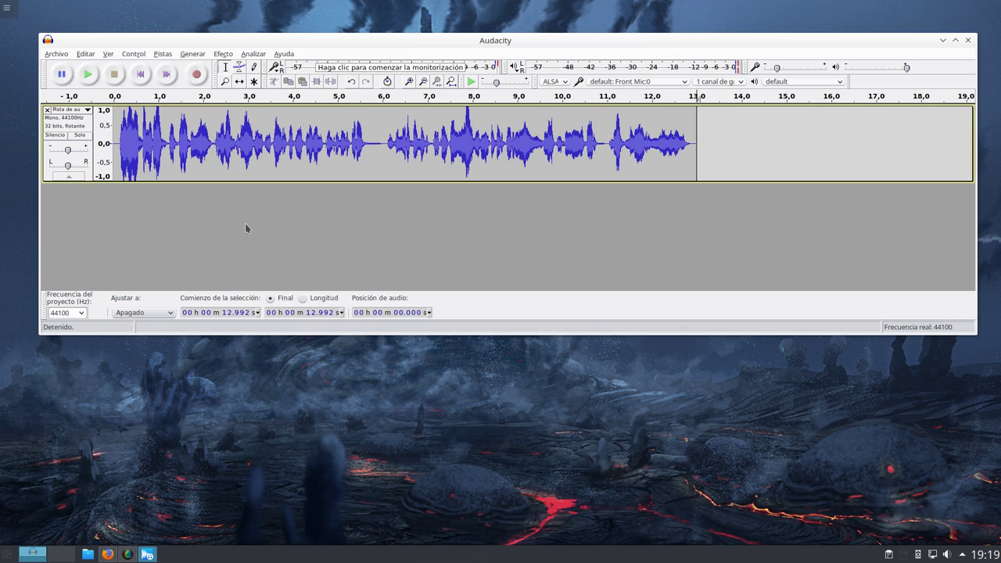
{"action": "left_click", "coordinate": [126, 95]}
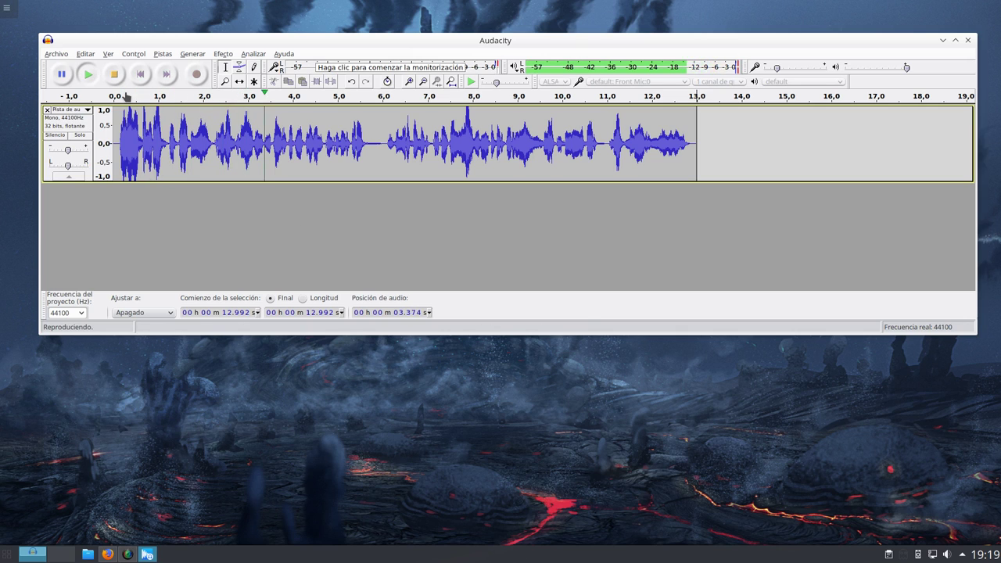
{"action": "key", "text": "space"}
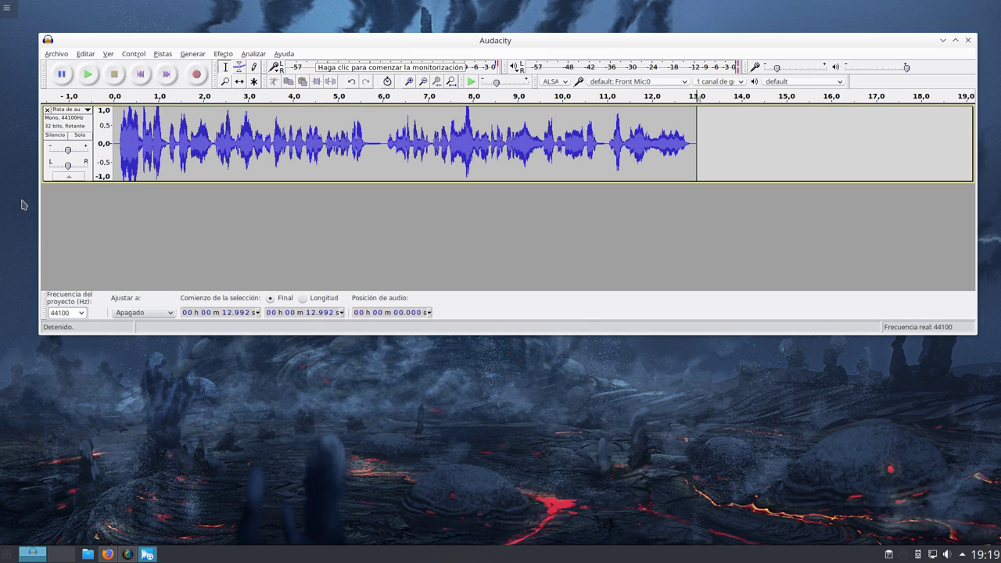
Step: Select the whole voice track and open the Compress dynamics 1.2.6 effect for it
{"action": "left_click", "coordinate": [49, 179]}
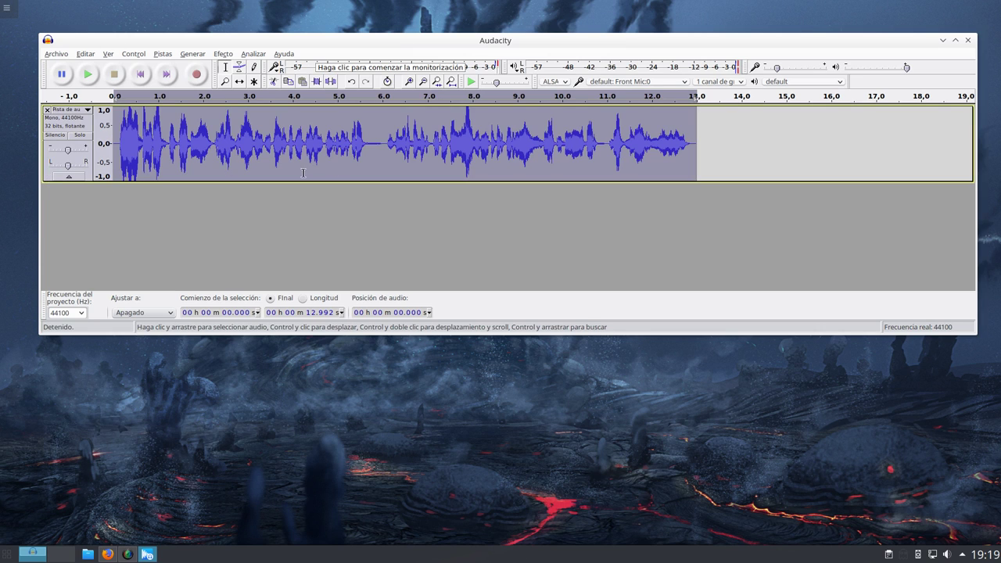
{"action": "left_click", "coordinate": [222, 53]}
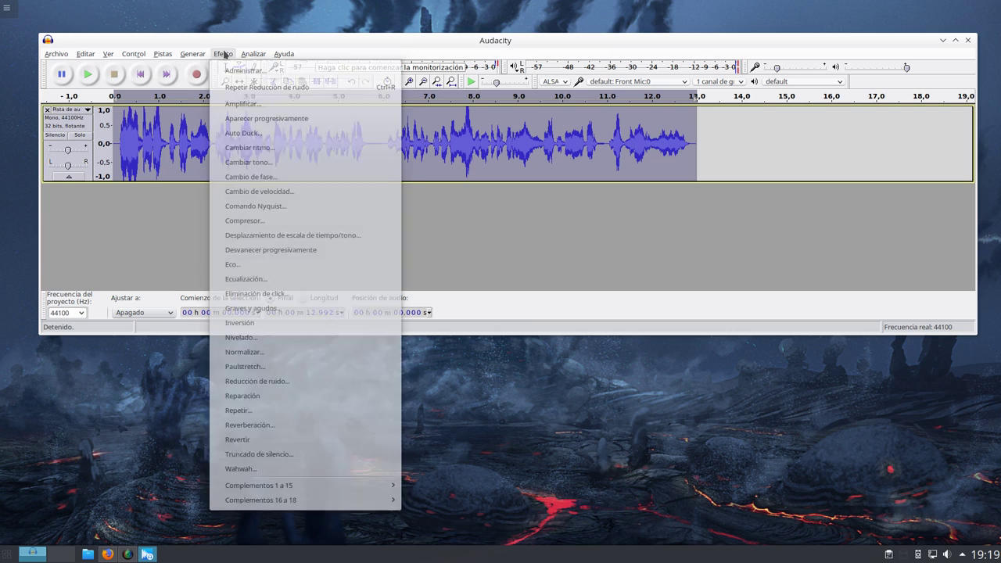
{"action": "mouse_move", "coordinate": [284, 487]}
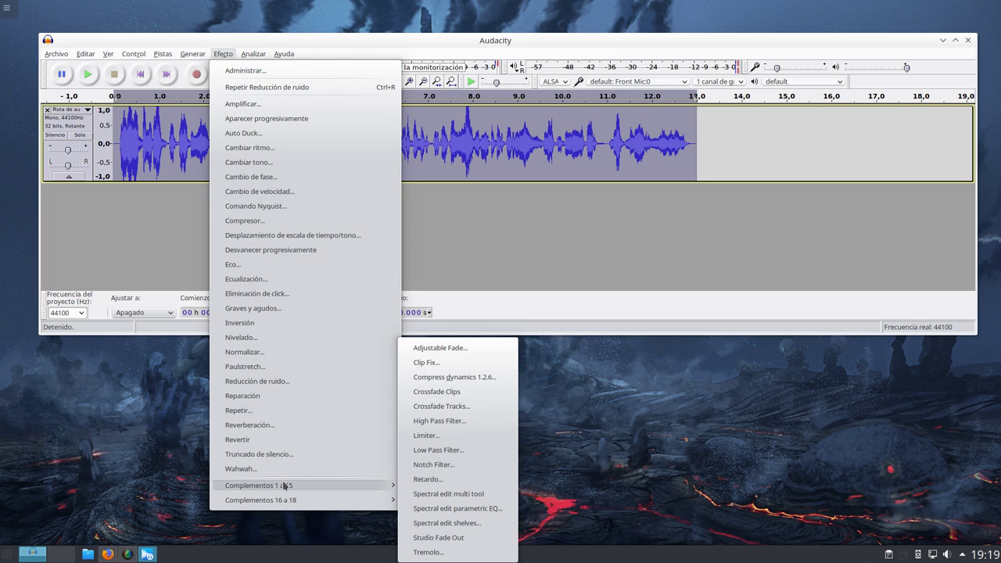
{"action": "left_click", "coordinate": [474, 382]}
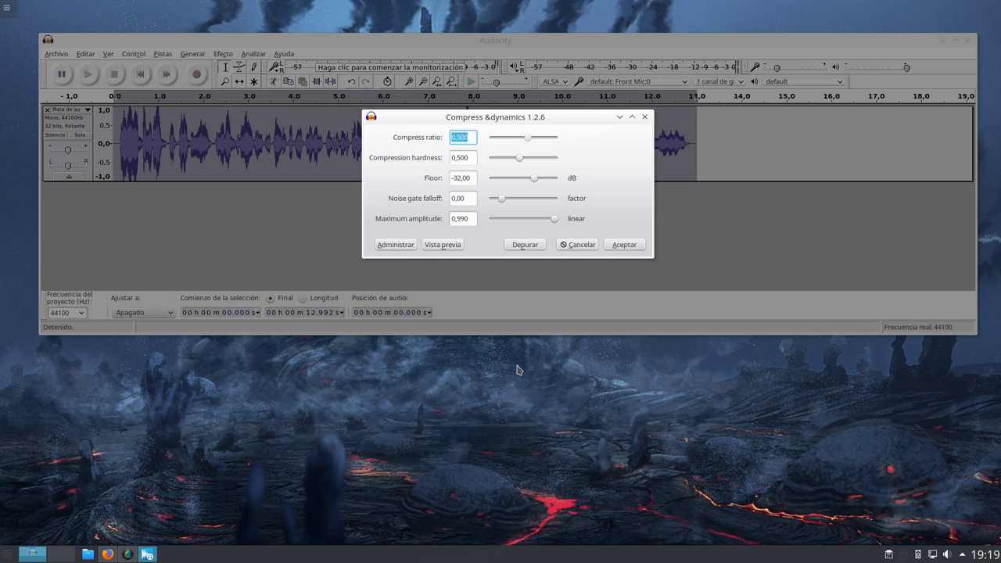
Step: Switch to Firefox and look up the recommended Compress dynamics settings in the Salmorejo Geek podcast article
{"action": "left_click", "coordinate": [107, 555]}
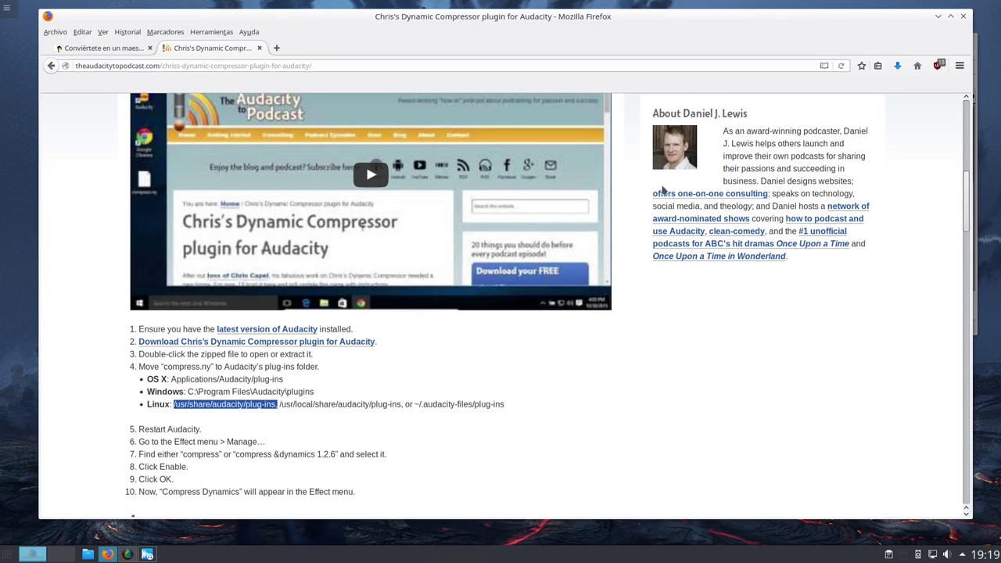
{"action": "scroll", "coordinate": [663, 191], "scroll_direction": "up", "scroll_amount": 2}
{"action": "scroll", "coordinate": [458, 210], "scroll_direction": "up", "scroll_amount": 3}
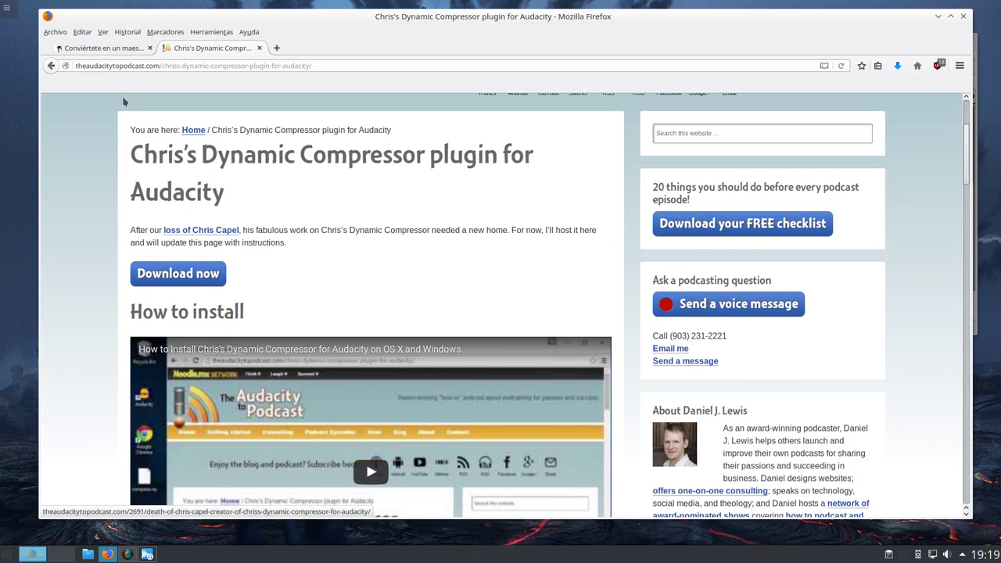
{"action": "left_click", "coordinate": [113, 51]}
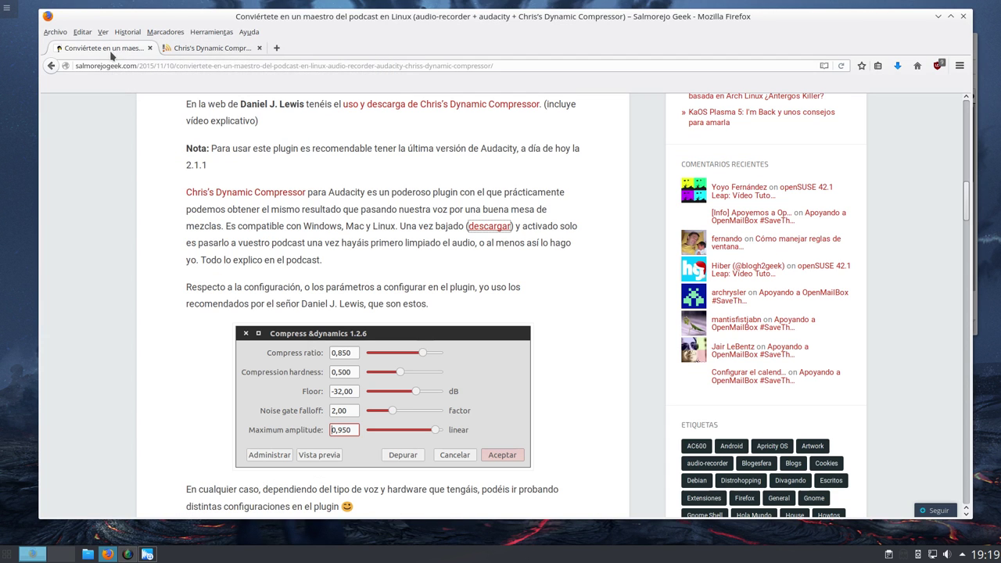
{"action": "scroll", "coordinate": [107, 206], "scroll_direction": "down", "scroll_amount": 2}
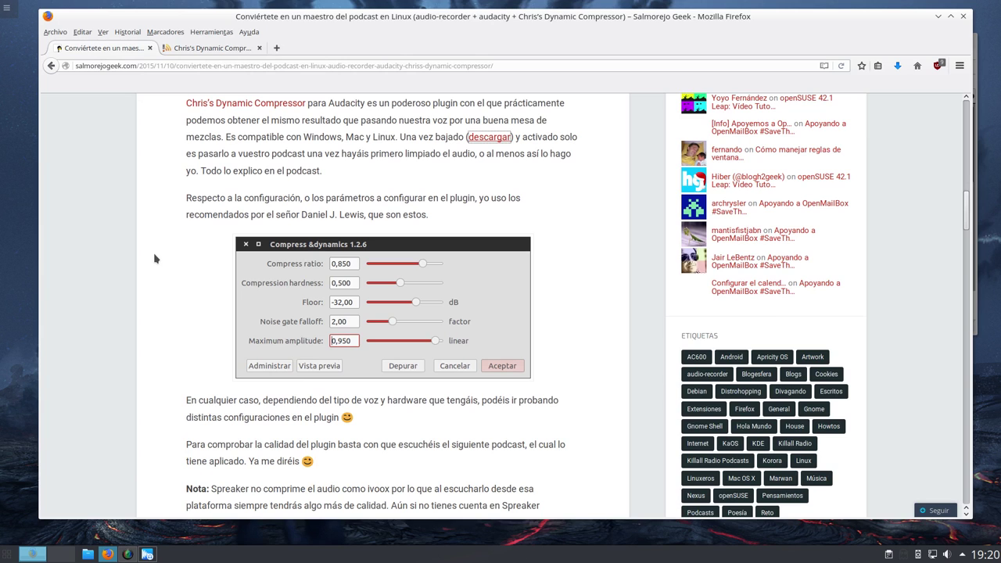
{"action": "scroll", "coordinate": [153, 253], "scroll_direction": "up", "scroll_amount": 1}
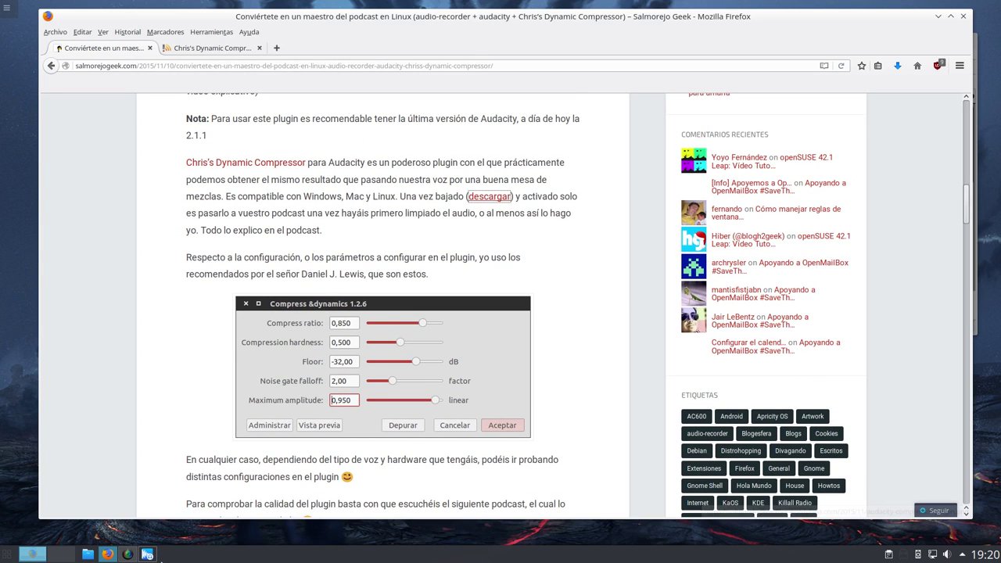
{"action": "scroll", "coordinate": [172, 344], "scroll_direction": "down", "scroll_amount": 2}
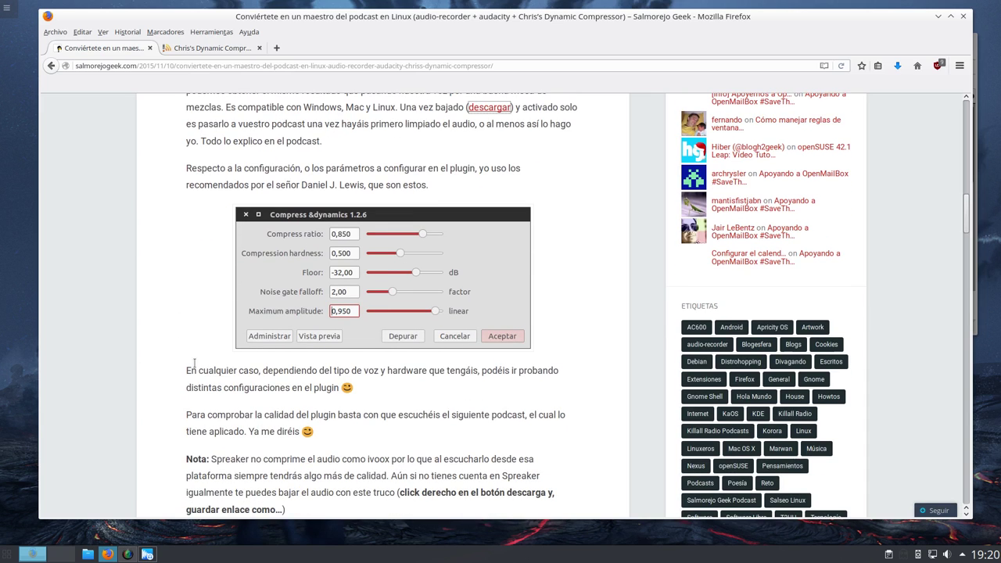
Step: Back in Audacity, set the compress ratio to 0,850, the noise gate falloff to 2,00 and the maximum amplitude to 0,950
{"action": "left_click", "coordinate": [146, 554]}
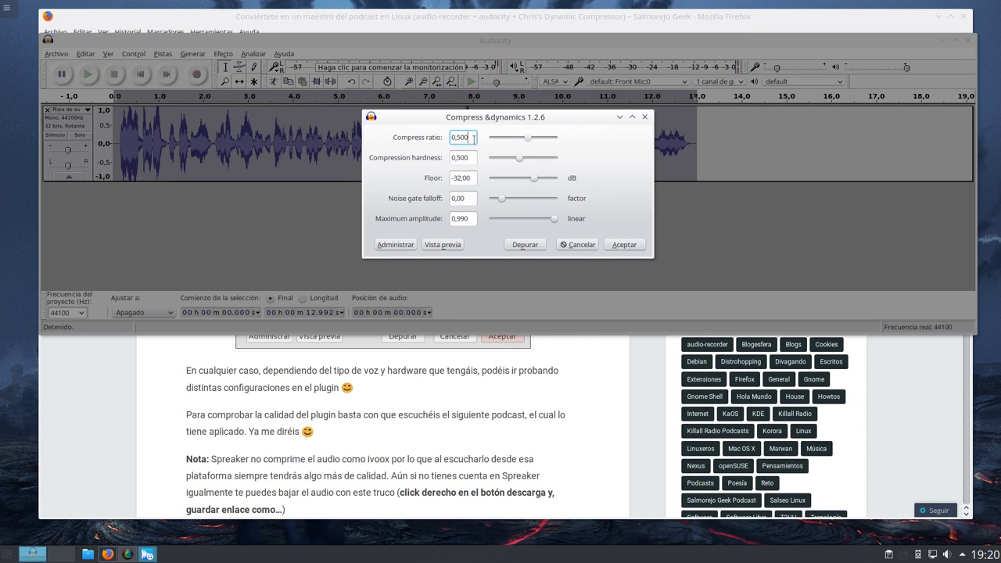
{"action": "key", "text": "BackSpace"}
{"action": "type", "text": "850"}
{"action": "scroll", "coordinate": [107, 448], "scroll_direction": "up", "scroll_amount": 4}
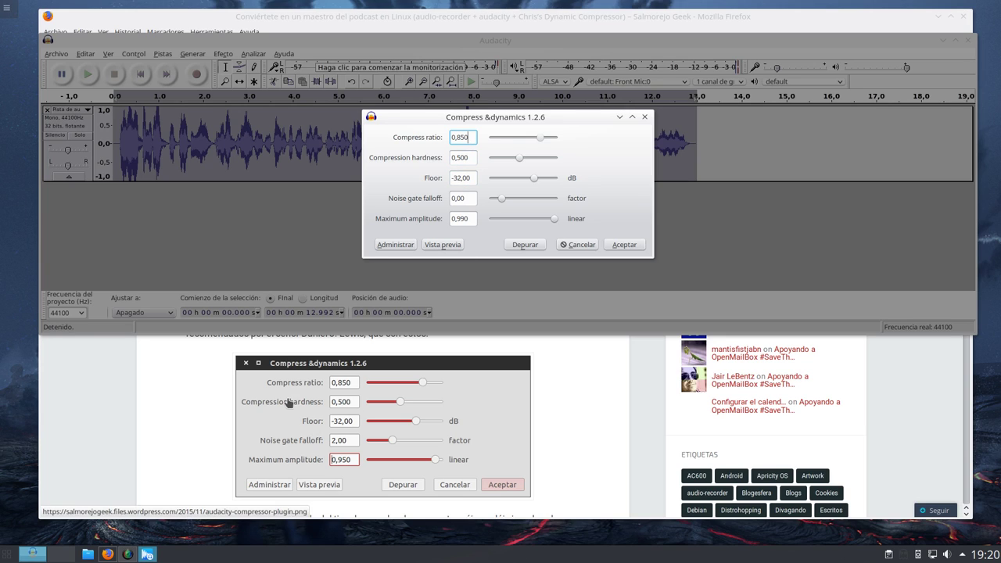
{"action": "left_click", "coordinate": [472, 178]}
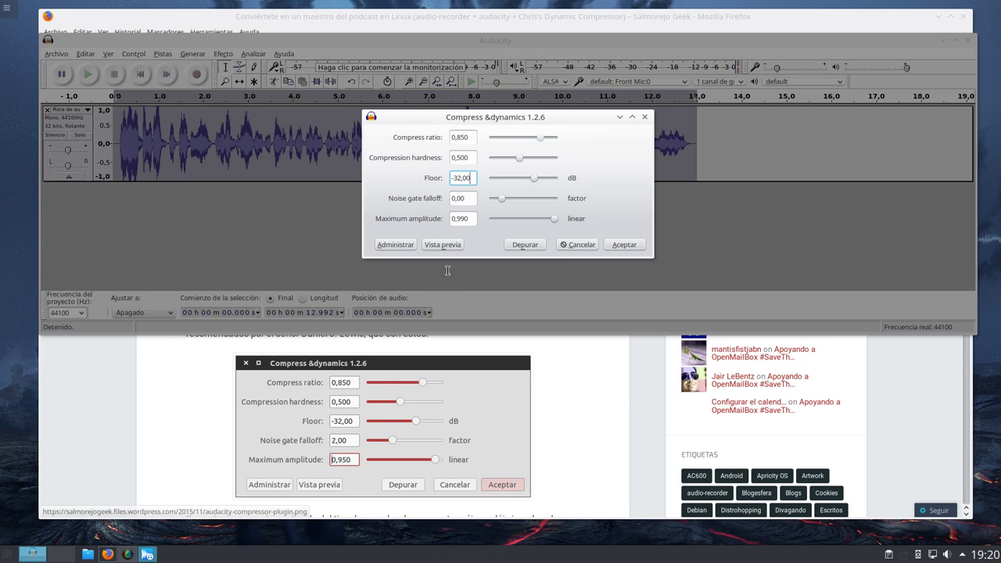
{"action": "left_click", "coordinate": [468, 198]}
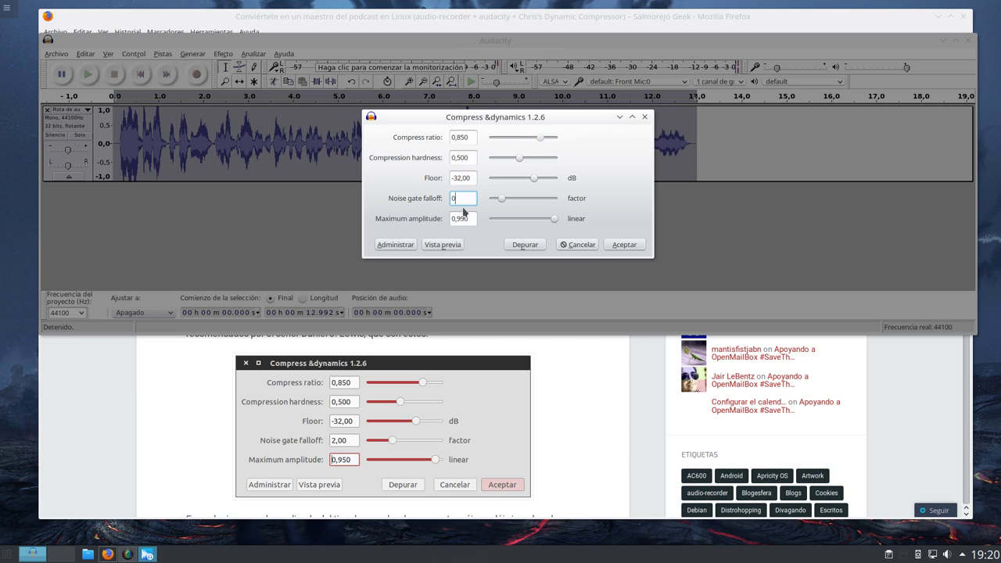
{"action": "type", "text": "2,00"}
{"action": "left_click", "coordinate": [469, 218]}
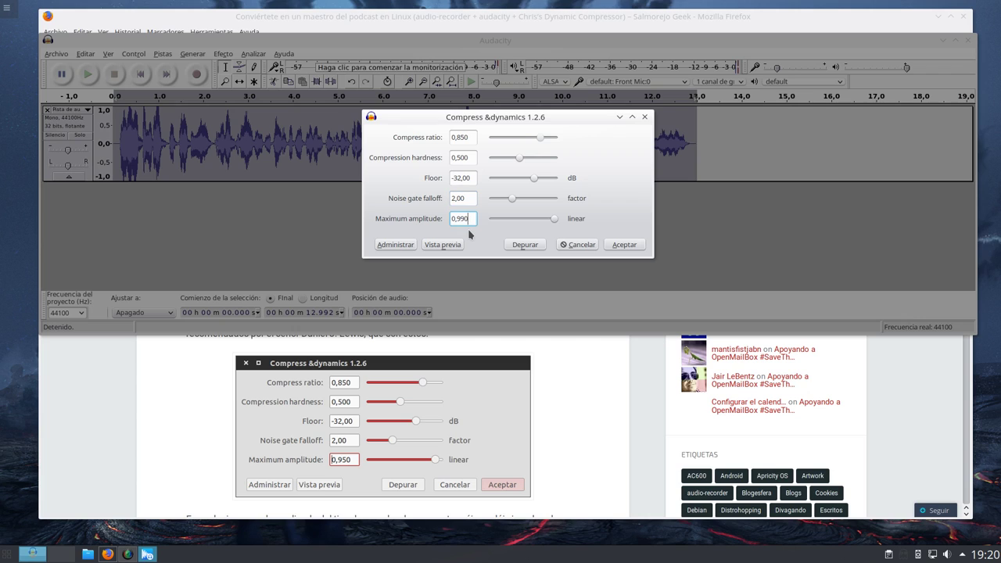
{"action": "key", "text": "BackSpace"}
{"action": "type", "text": "5"}
{"action": "left_click", "coordinate": [468, 137]}
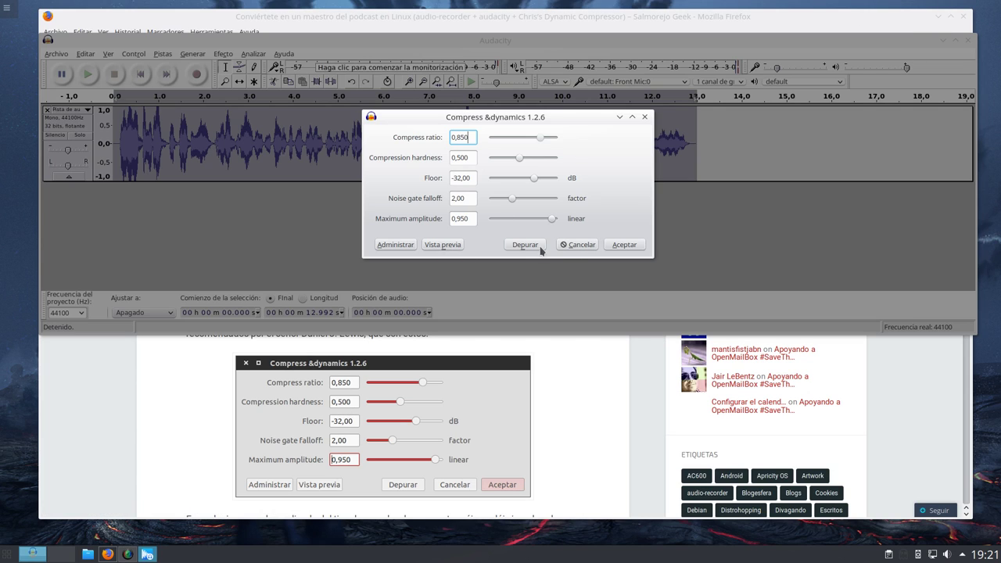
Step: Minimize Firefox, apply the Compress dynamics effect to the whole voice track in Audacity and play back the result
{"action": "left_click", "coordinate": [944, 40]}
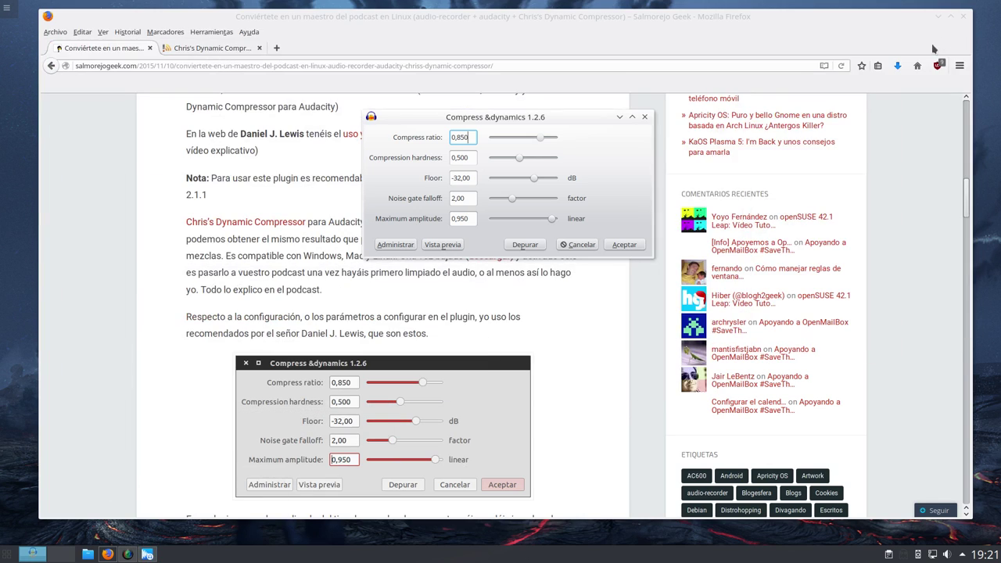
{"action": "left_click", "coordinate": [938, 17]}
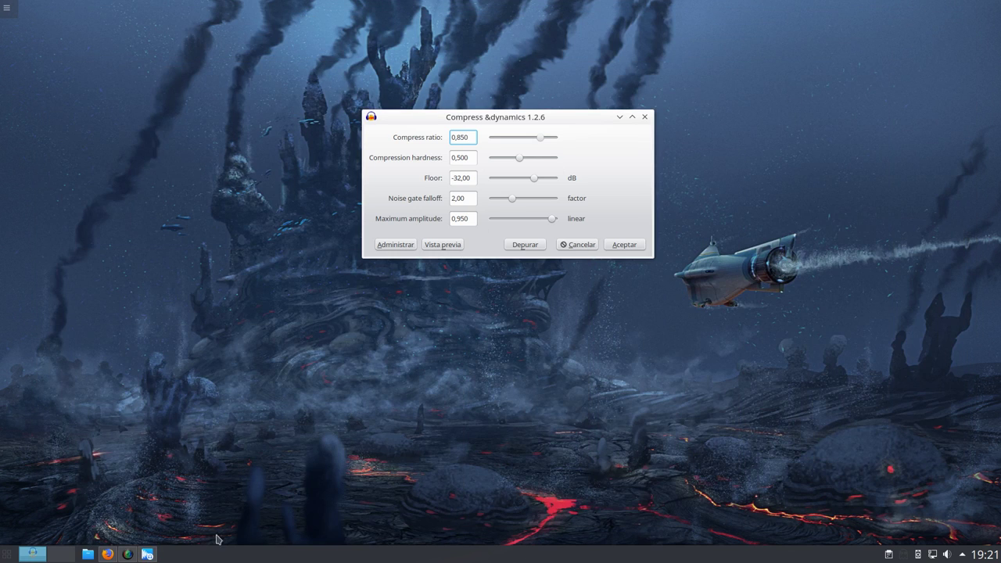
{"action": "left_click", "coordinate": [128, 555]}
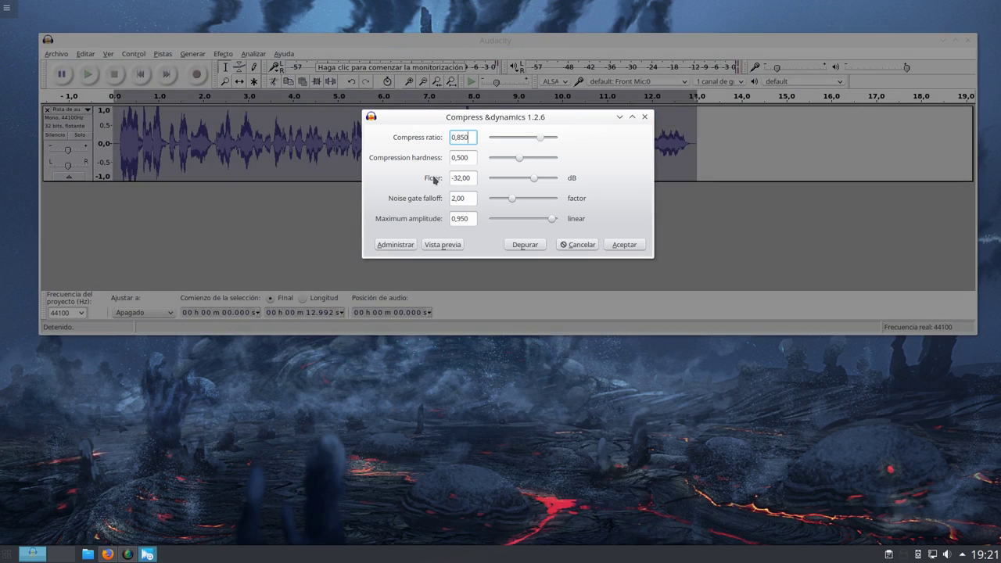
{"action": "left_click_drag", "start_coordinate": [474, 121], "coordinate": [475, 166]}
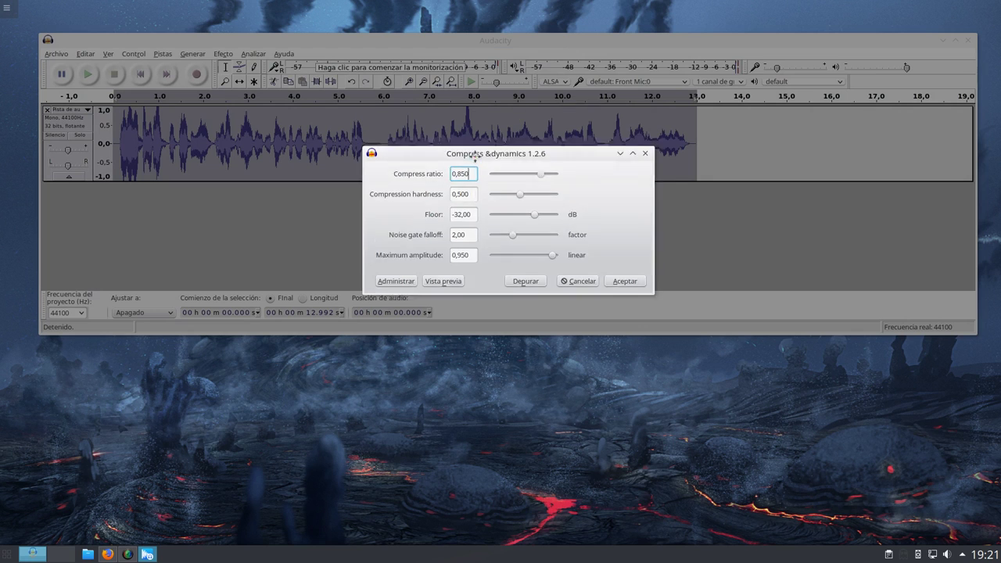
{"action": "left_click", "coordinate": [626, 289]}
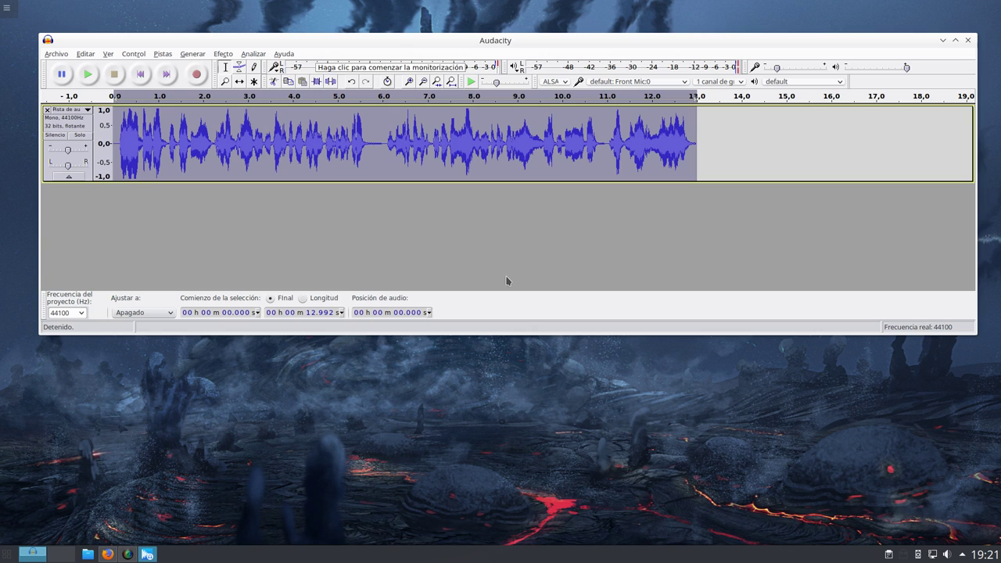
{"action": "left_click", "coordinate": [345, 237]}
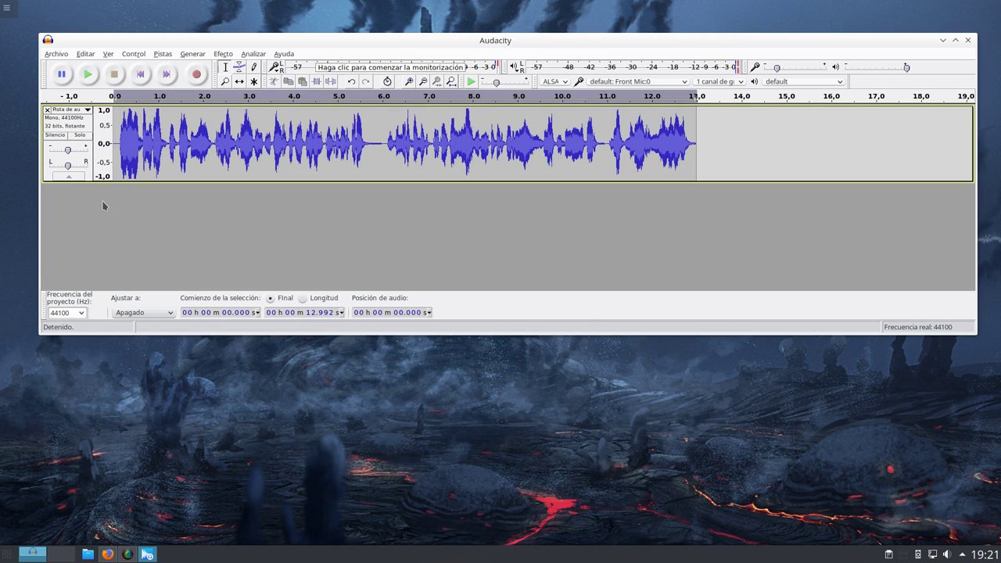
{"action": "left_click", "coordinate": [132, 98]}
Step: Switch to Firefox and review the Chris's Dynamic Compressor plugin page with its download and installation instructions
{"action": "left_click", "coordinate": [107, 554]}
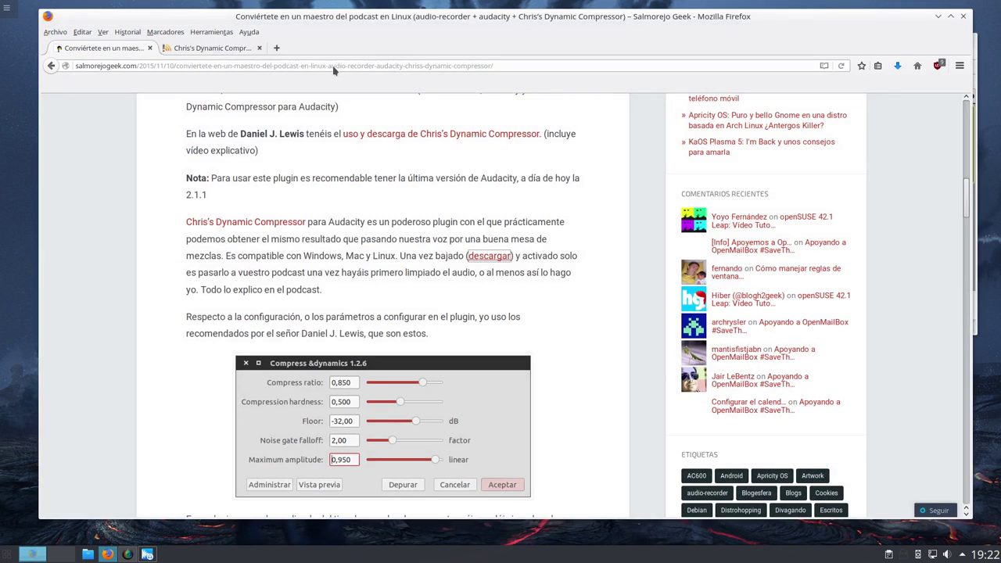
{"action": "left_click", "coordinate": [209, 48]}
{"action": "scroll", "coordinate": [187, 171], "scroll_direction": "up", "scroll_amount": 3}
{"action": "scroll", "coordinate": [188, 172], "scroll_direction": "down", "scroll_amount": 3}
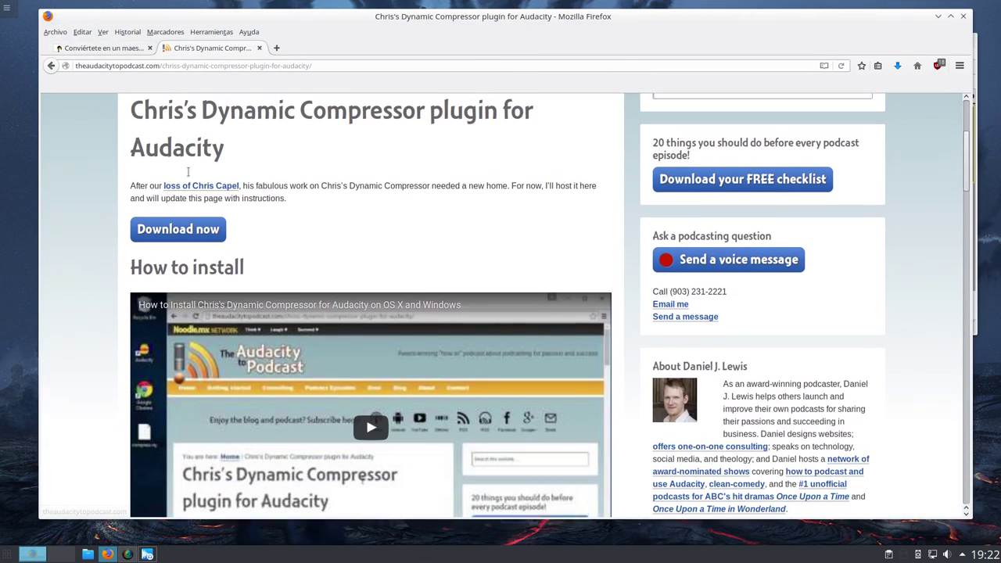
{"action": "scroll", "coordinate": [194, 174], "scroll_direction": "down", "scroll_amount": 2}
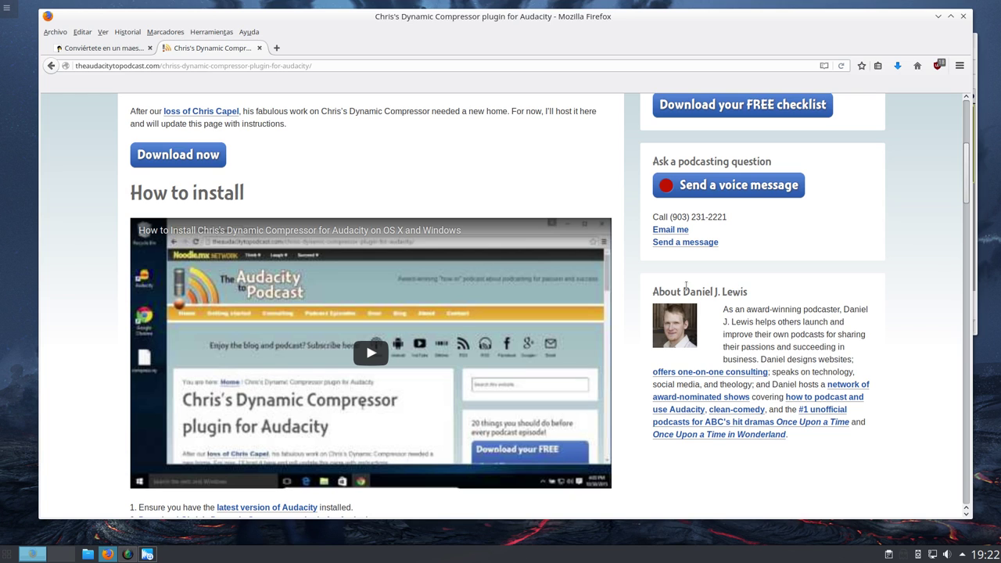
Step: Review the Chris's Dynamic Compressor download page and the Salmorejo Geek article's notes on the plugin and its recommended settings
{"action": "scroll", "coordinate": [522, 264], "scroll_direction": "up", "scroll_amount": 2}
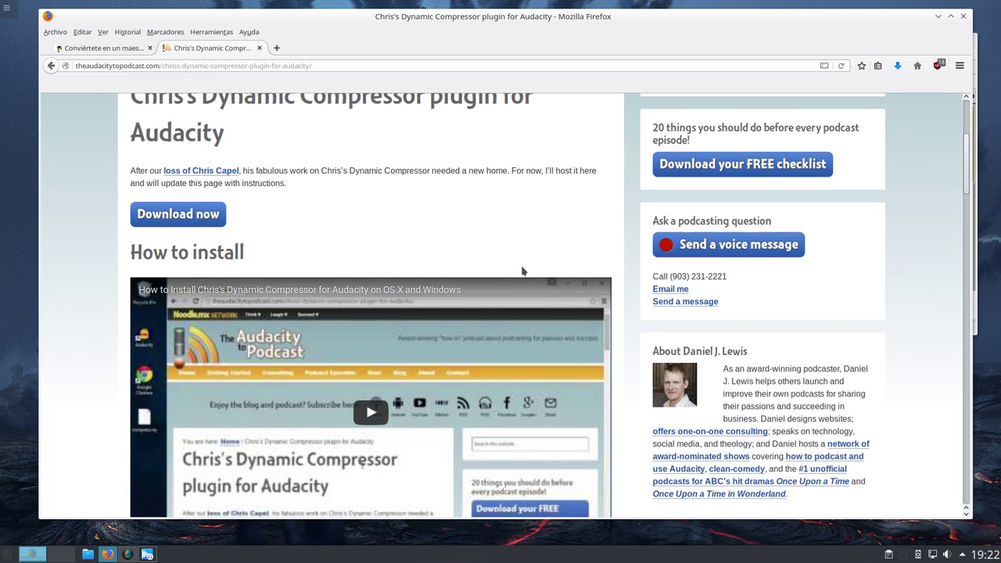
{"action": "scroll", "coordinate": [521, 270], "scroll_direction": "up", "scroll_amount": 5}
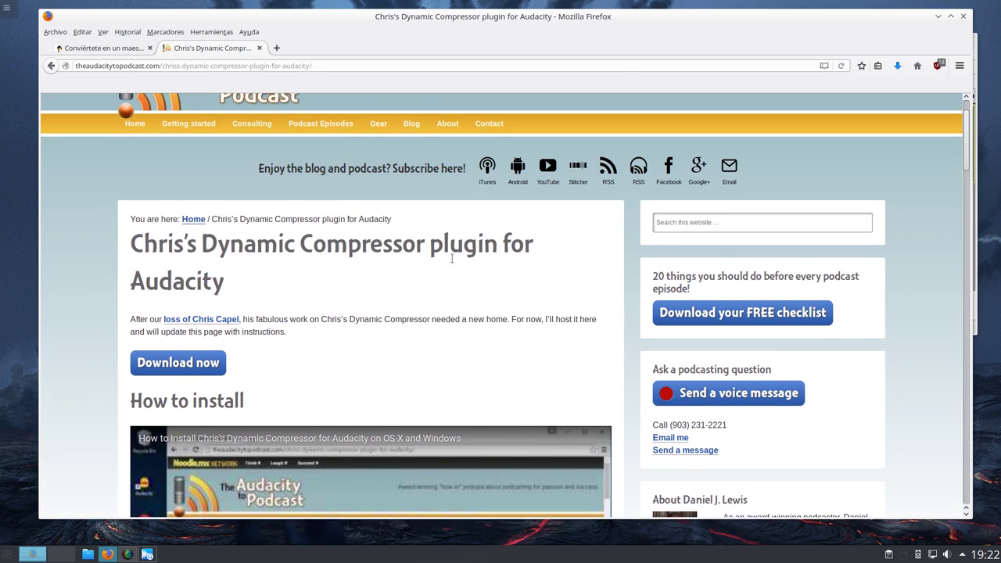
{"action": "left_click", "coordinate": [109, 48]}
{"action": "scroll", "coordinate": [165, 198], "scroll_direction": "down", "scroll_amount": 3}
{"action": "scroll", "coordinate": [165, 198], "scroll_direction": "up", "scroll_amount": 6}
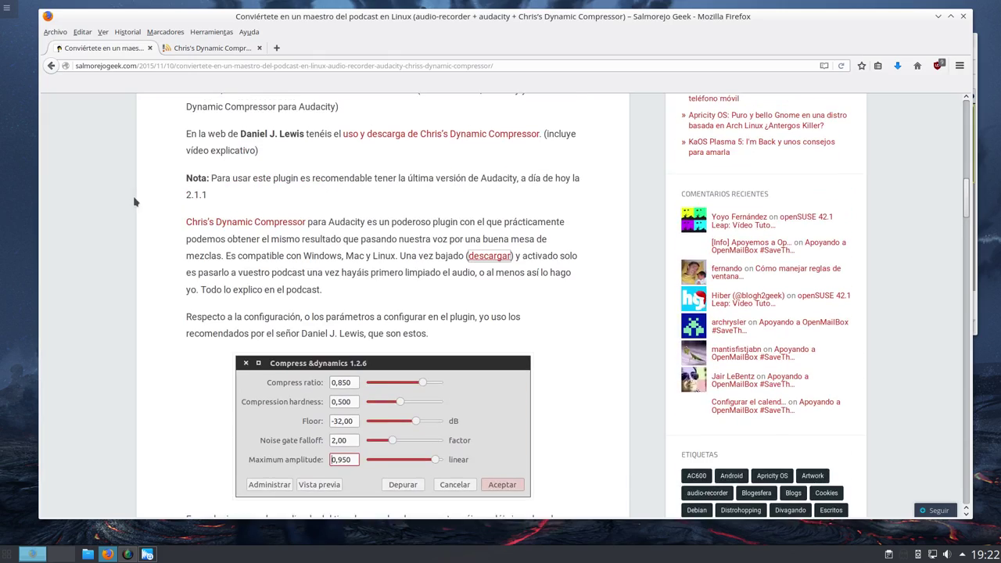
{"action": "scroll", "coordinate": [90, 193], "scroll_direction": "up", "scroll_amount": 9}
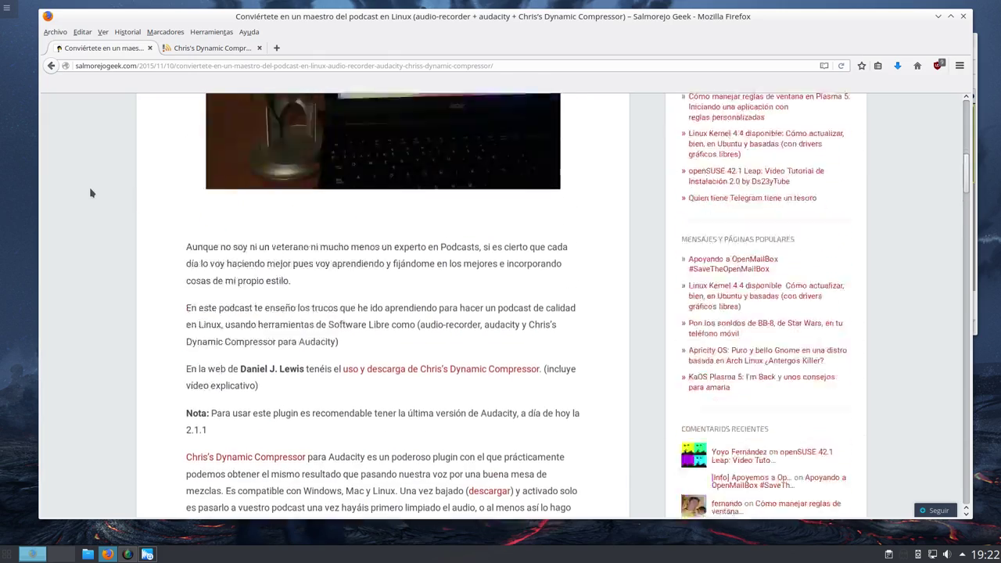
{"action": "scroll", "coordinate": [135, 199], "scroll_direction": "down", "scroll_amount": 4}
{"action": "scroll", "coordinate": [134, 199], "scroll_direction": "down", "scroll_amount": 5}
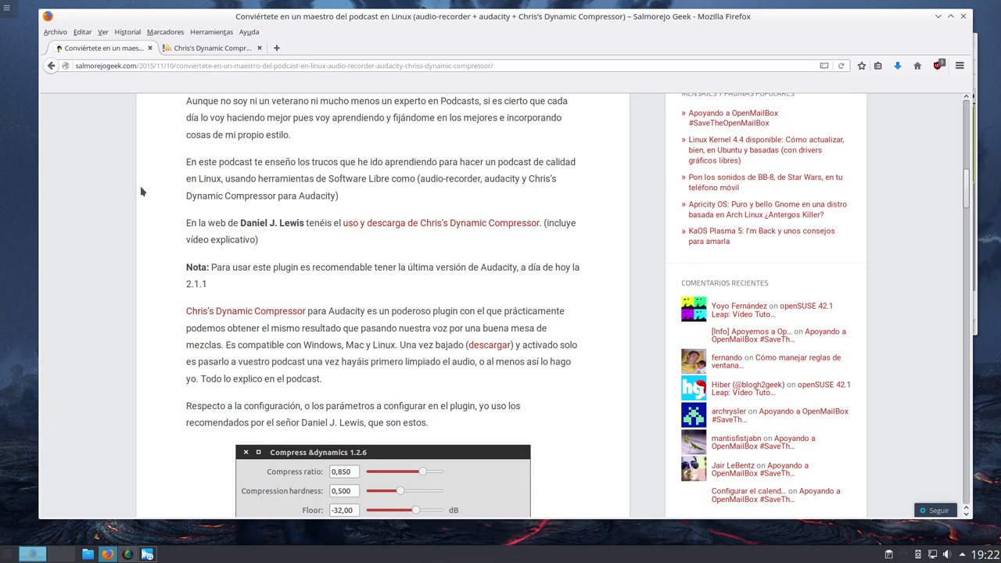
{"action": "scroll", "coordinate": [142, 190], "scroll_direction": "down", "scroll_amount": 3}
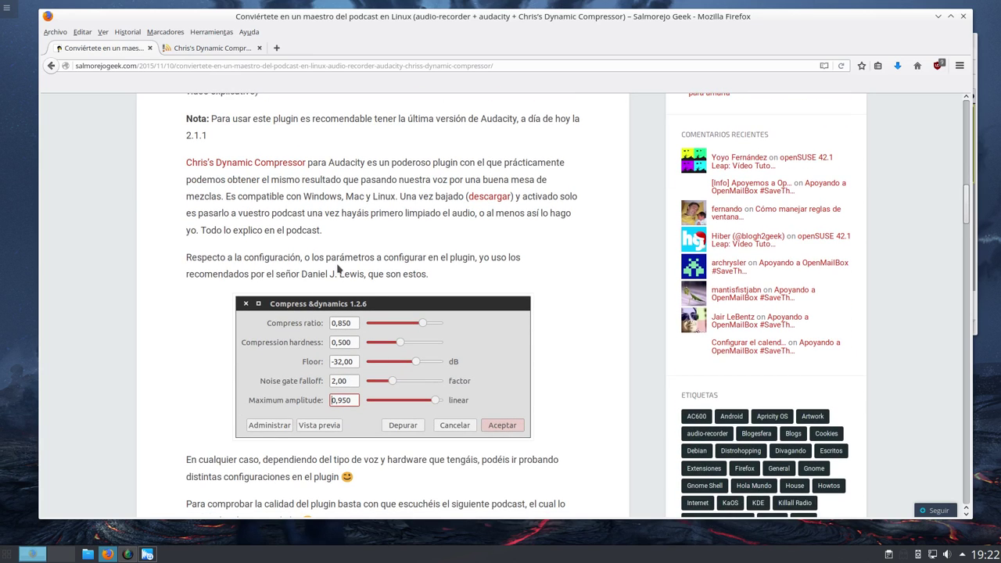
{"action": "scroll", "coordinate": [339, 269], "scroll_direction": "down", "scroll_amount": 6}
{"action": "scroll", "coordinate": [352, 261], "scroll_direction": "up", "scroll_amount": 6}
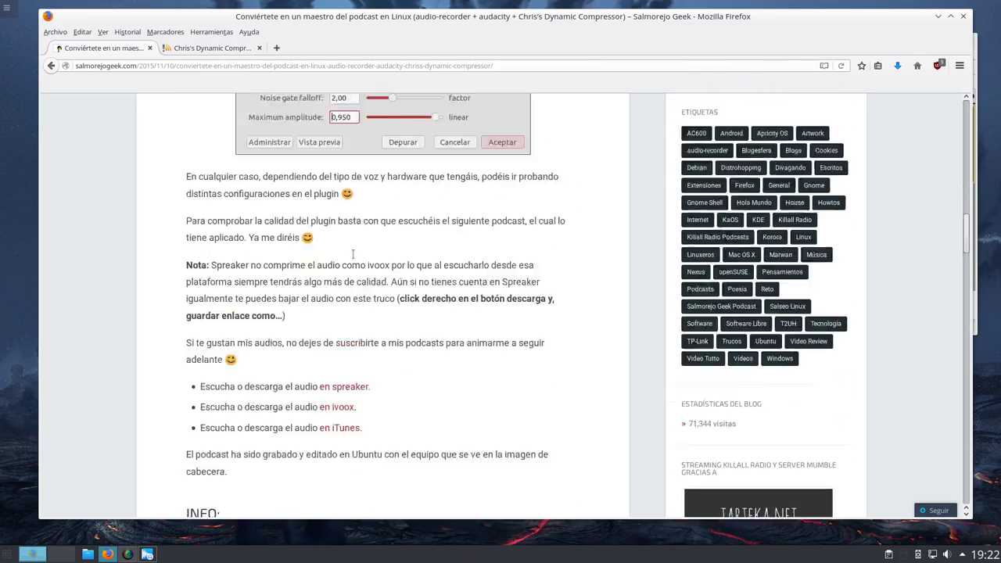
{"action": "scroll", "coordinate": [355, 258], "scroll_direction": "up", "scroll_amount": 10}
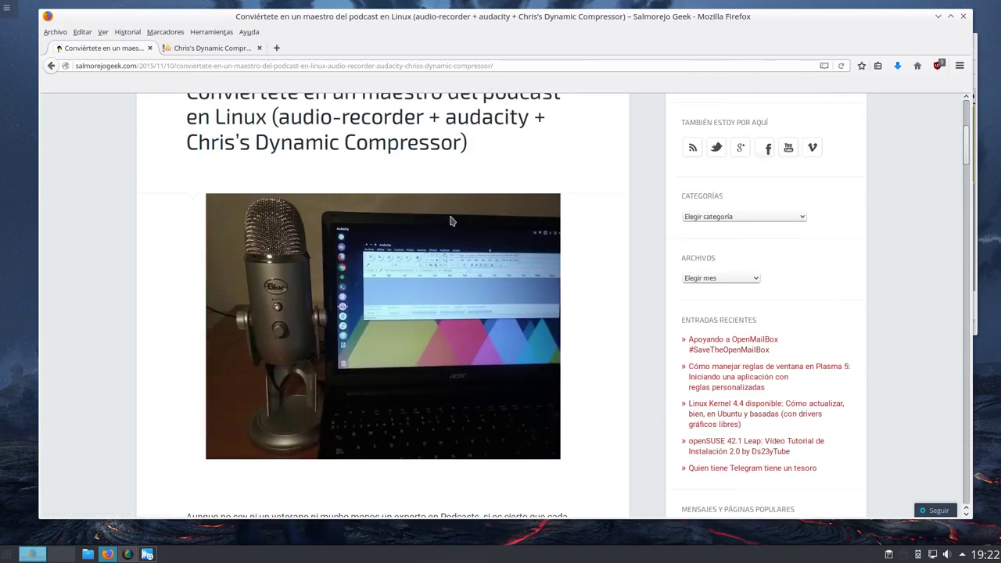
{"action": "scroll", "coordinate": [506, 186], "scroll_direction": "up", "scroll_amount": 2}
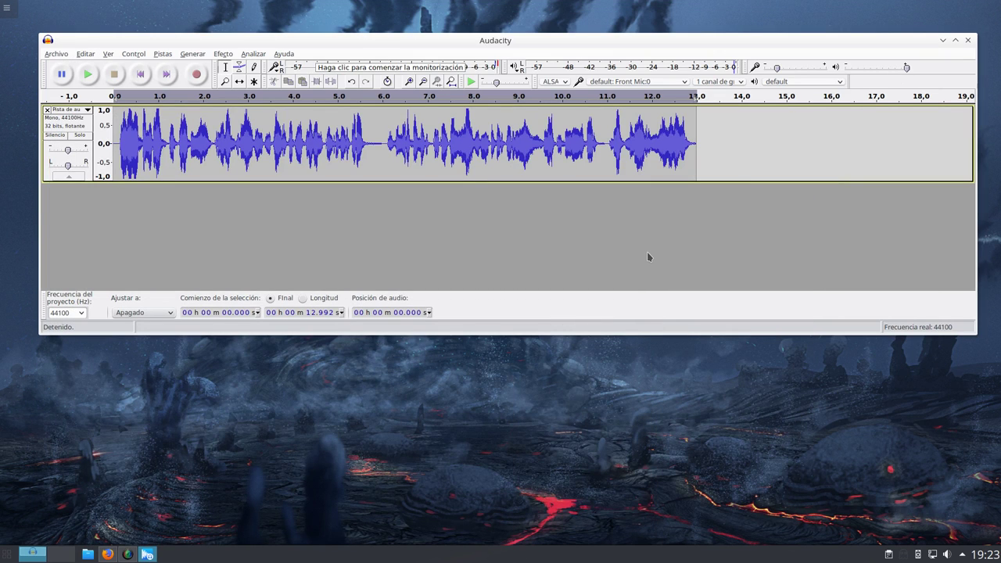
{"action": "left_click", "coordinate": [56, 53]}
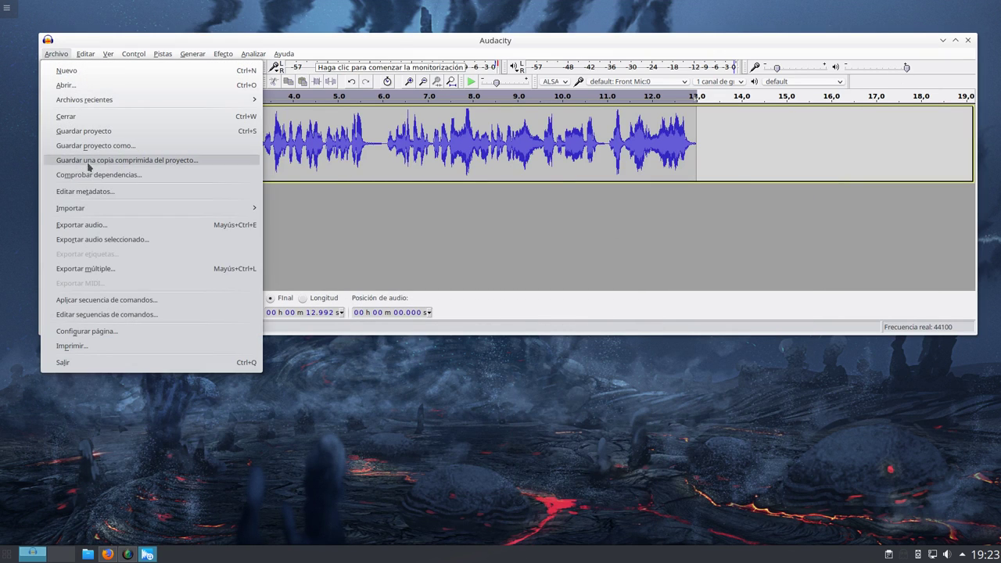
{"action": "mouse_move", "coordinate": [81, 209]}
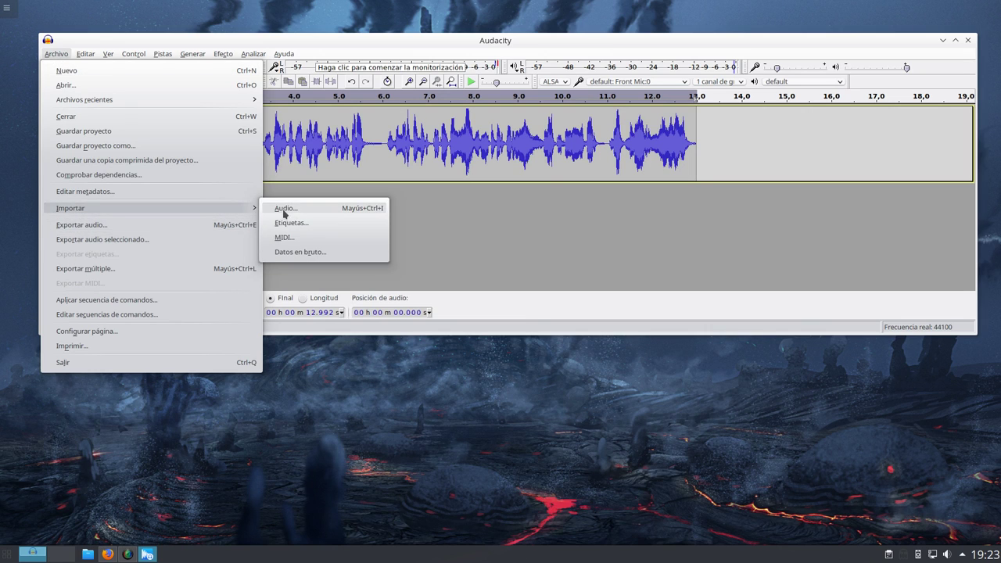
{"action": "left_click", "coordinate": [284, 209]}
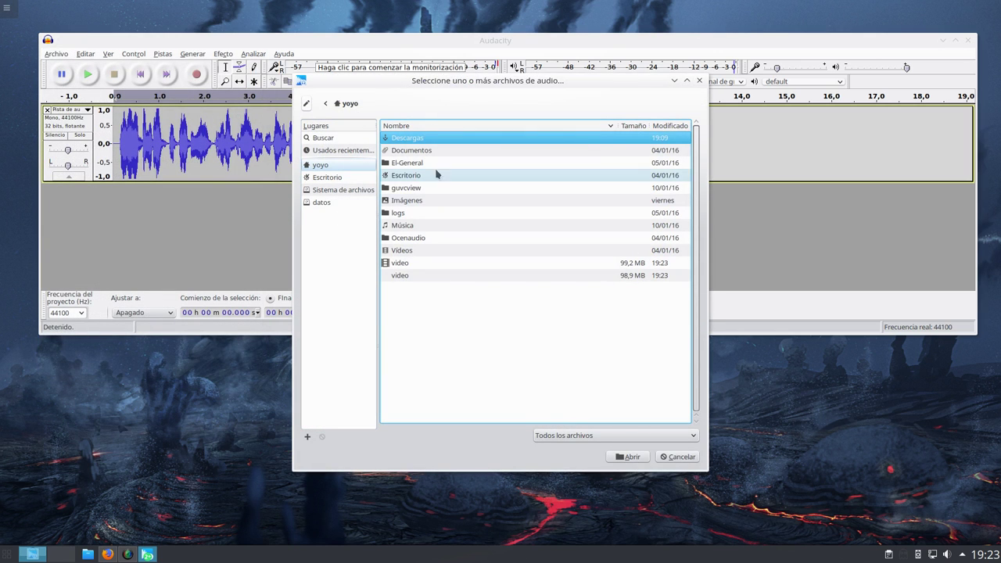
{"action": "left_click", "coordinate": [680, 456]}
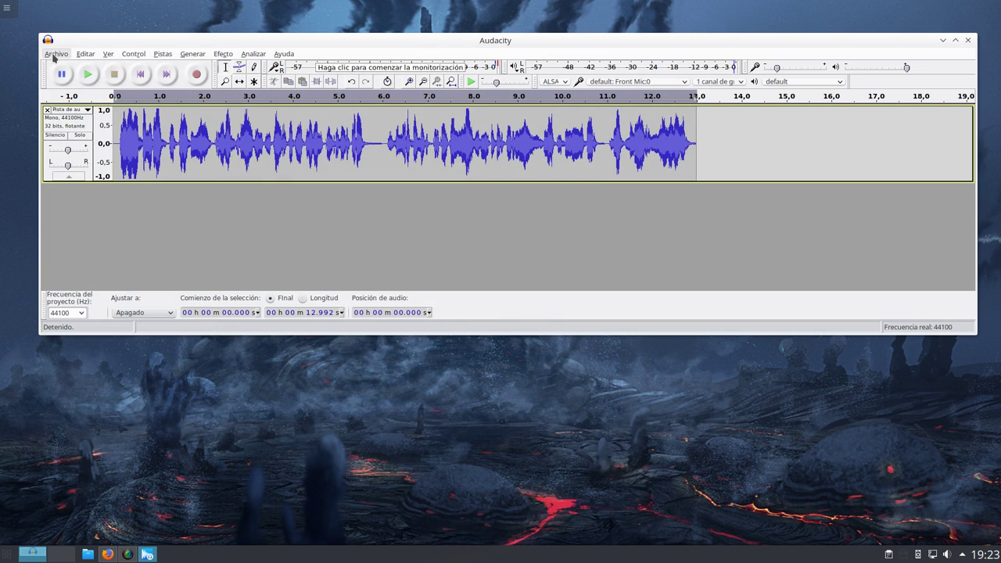
{"action": "left_click", "coordinate": [56, 54]}
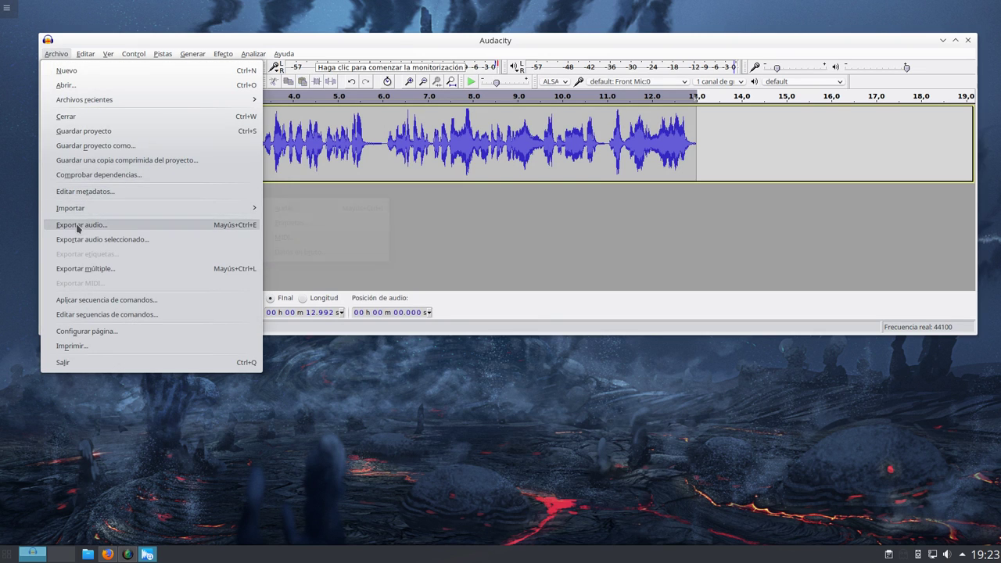
{"action": "mouse_move", "coordinate": [70, 213]}
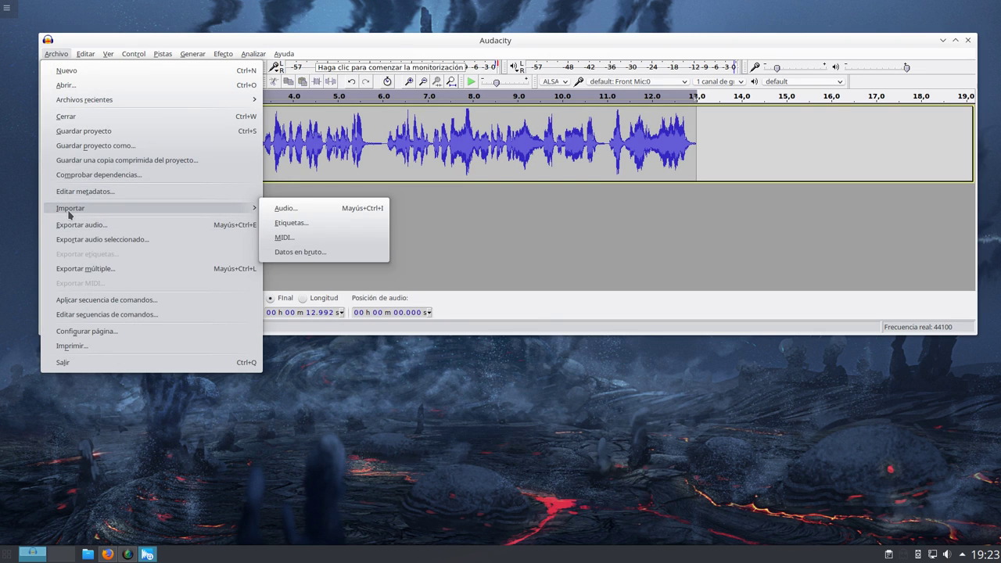
{"action": "left_click", "coordinate": [428, 247]}
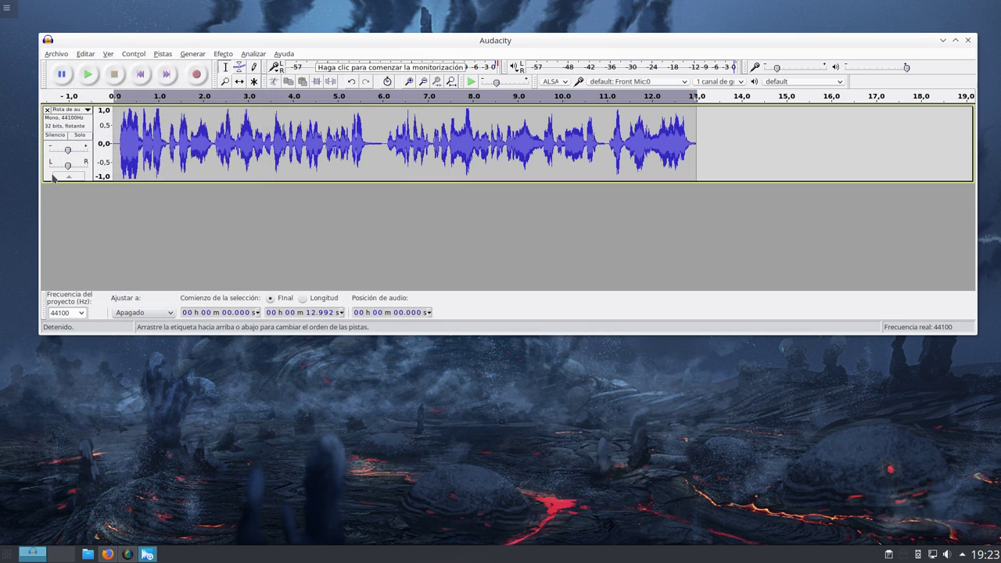
Step: Select the whole voice track and export it to the home folder as an MP3 named plugintest, accepting the MP3 options and blank metadata
{"action": "left_click", "coordinate": [53, 178]}
{"action": "left_click", "coordinate": [56, 54]}
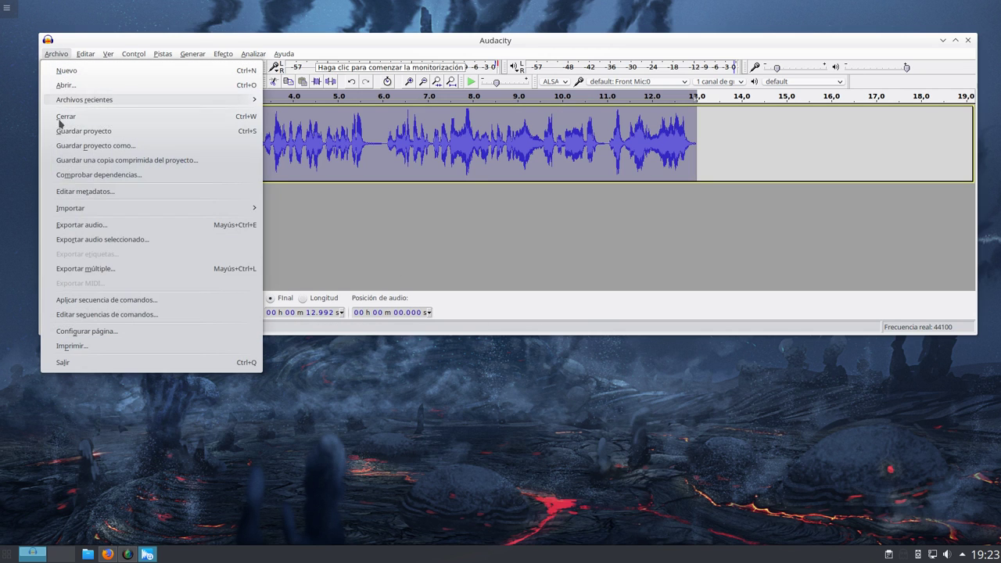
{"action": "left_click", "coordinate": [69, 226]}
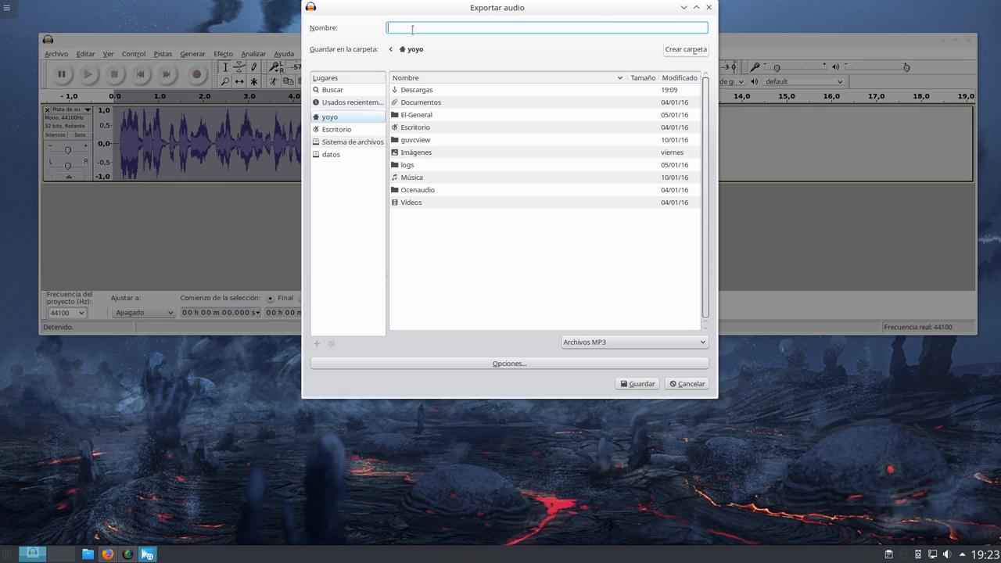
{"action": "type", "text": "plugintest"}
{"action": "left_click", "coordinate": [561, 365]}
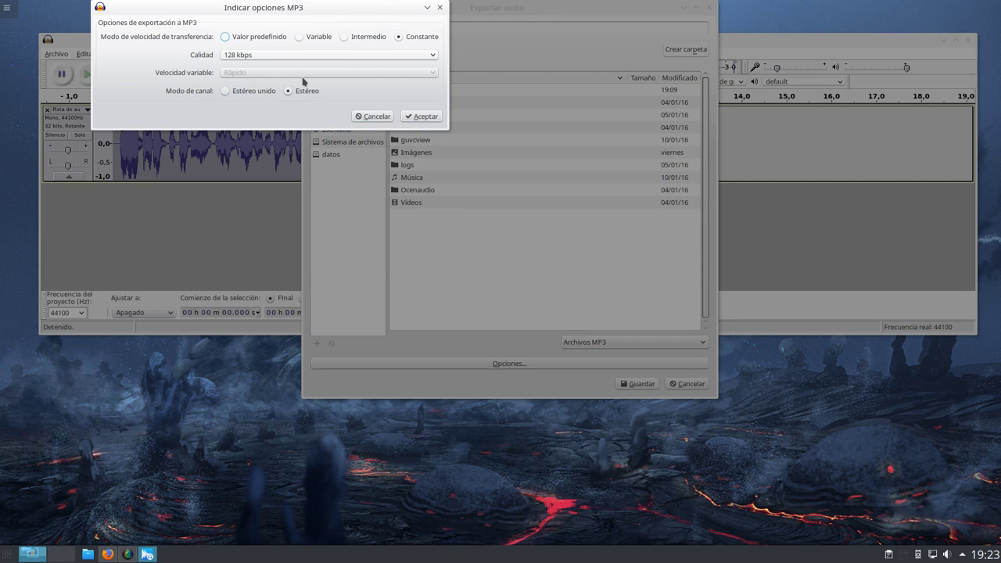
{"action": "left_click", "coordinate": [418, 118]}
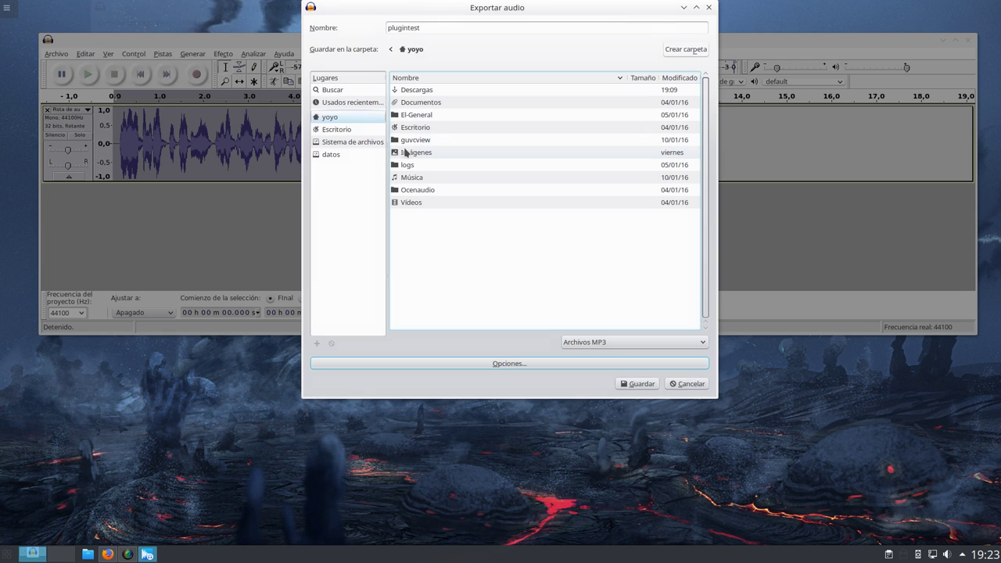
{"action": "left_click", "coordinate": [637, 384]}
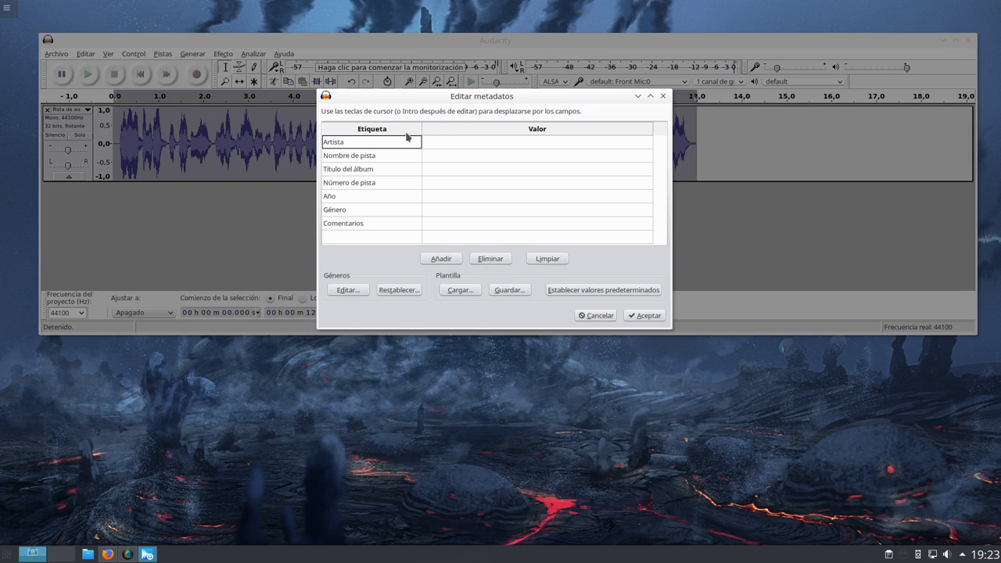
{"action": "left_click", "coordinate": [649, 315]}
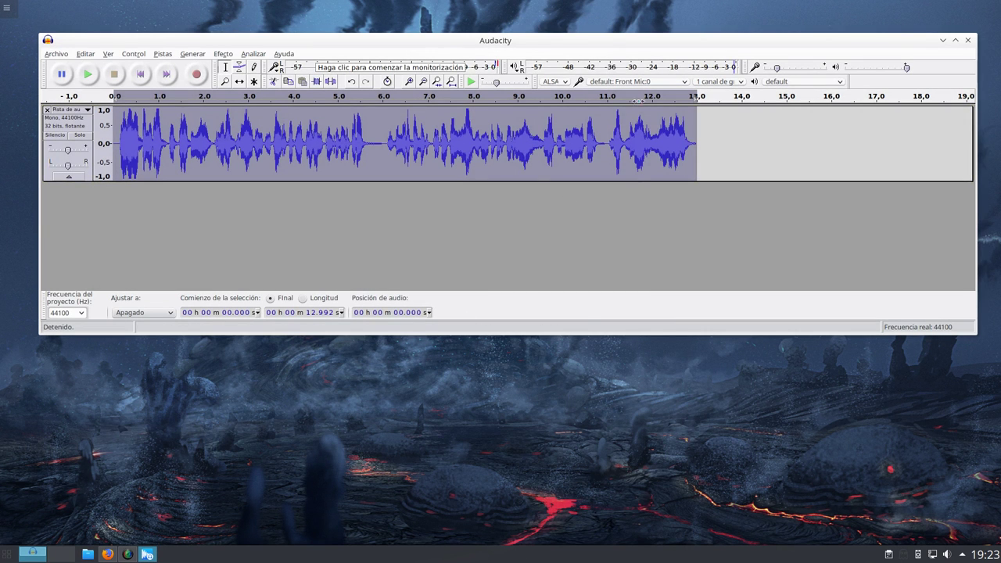
Step: Minimize Audacity, open the home folder in Dolphin, hide its terminal panel, then shrink the window and move it toward the screen's middle
{"action": "left_click_drag", "start_coordinate": [792, 45], "coordinate": [791, 46]}
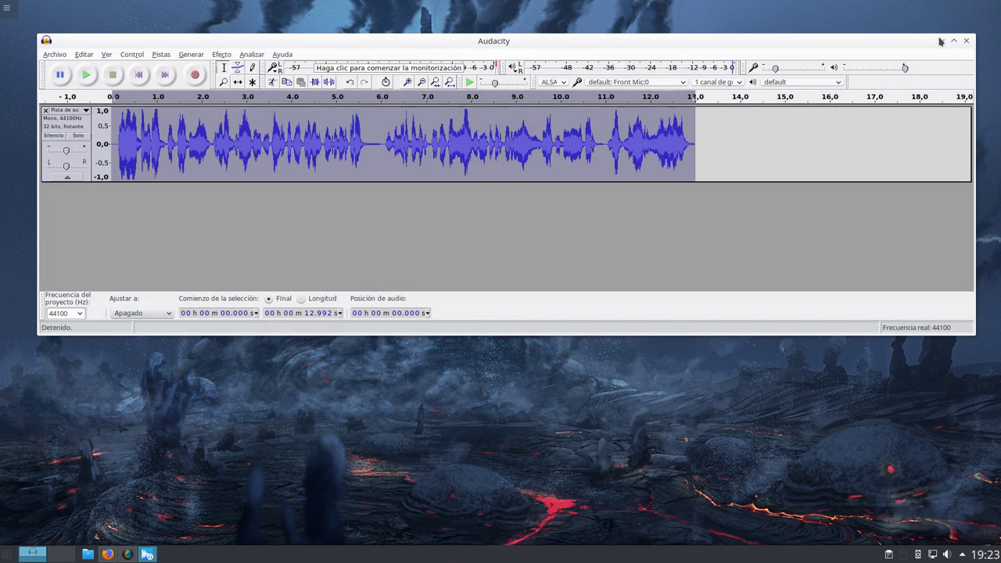
{"action": "left_click", "coordinate": [941, 40]}
{"action": "left_click", "coordinate": [88, 555]}
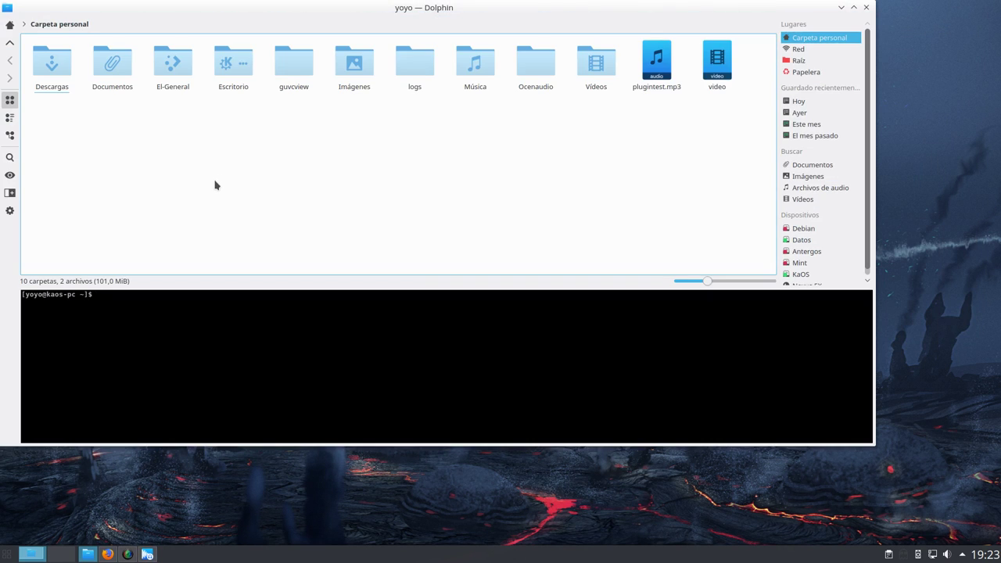
{"action": "key", "text": "F4"}
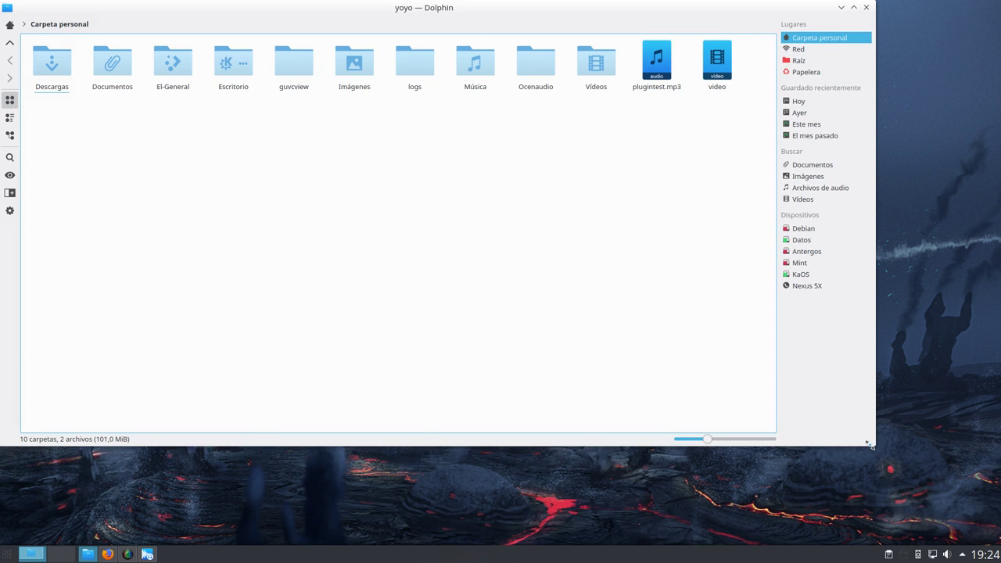
{"action": "left_click_drag", "start_coordinate": [873, 445], "coordinate": [506, 297]}
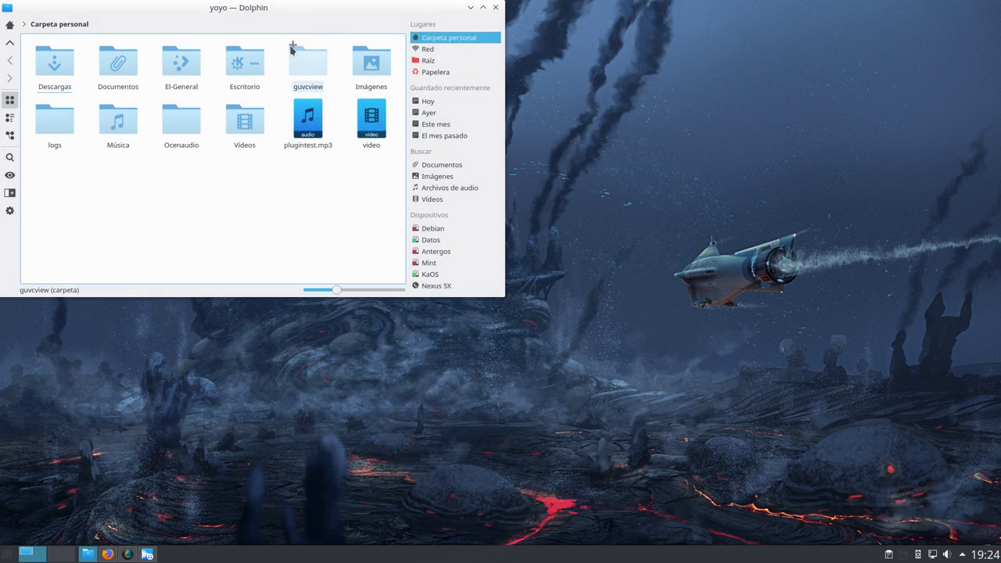
{"action": "left_click_drag", "start_coordinate": [254, 12], "coordinate": [405, 59]}
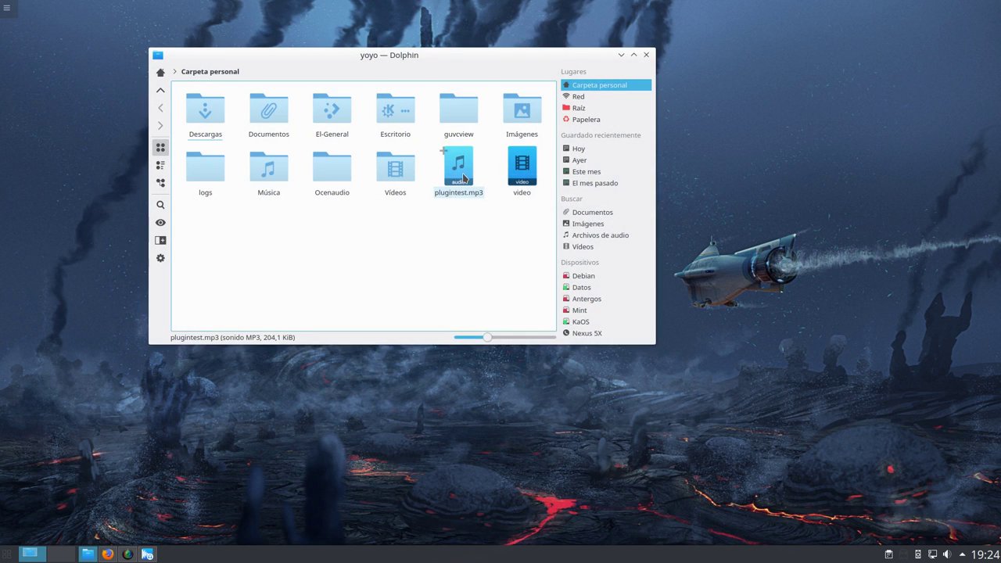
Step: Open plugintest.mp3 with VLC to listen to the exported audio, stop the playback and close the player
{"action": "right_click", "coordinate": [461, 177]}
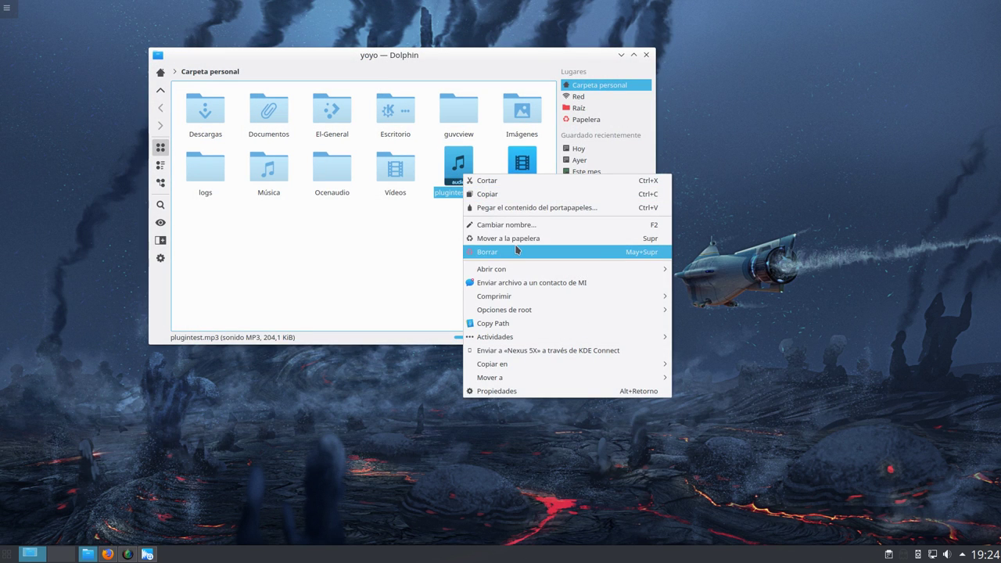
{"action": "mouse_move", "coordinate": [525, 268]}
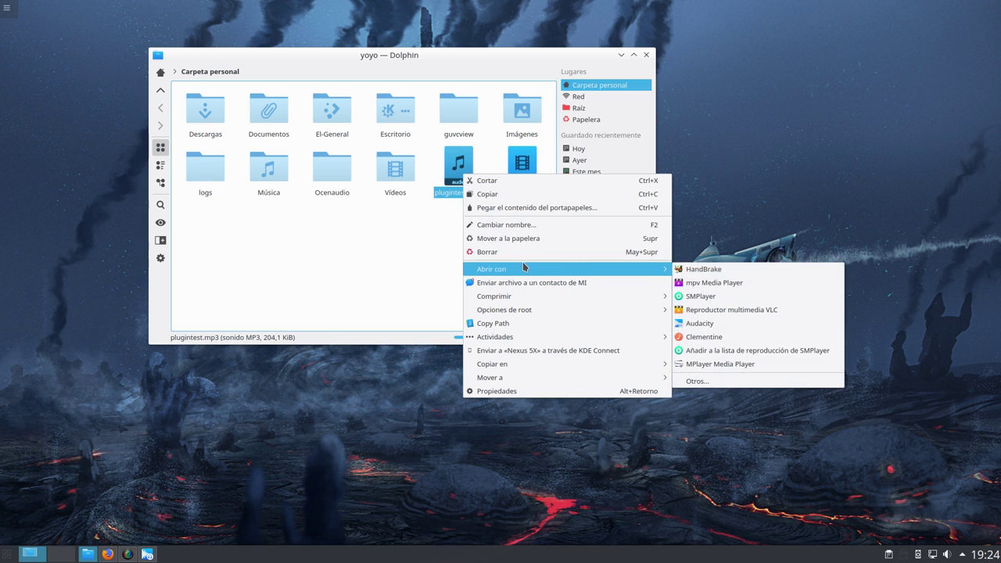
{"action": "left_click", "coordinate": [716, 312]}
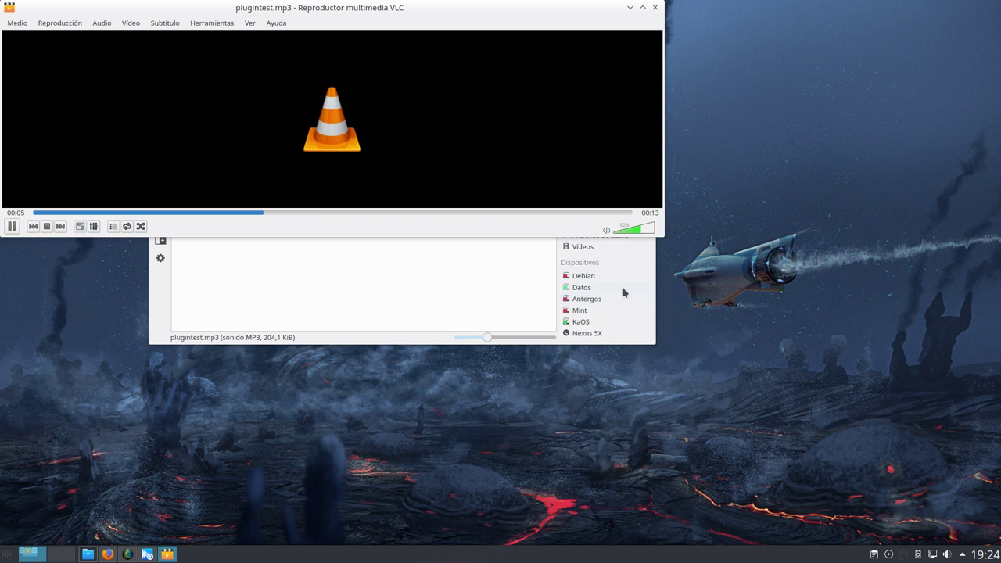
{"action": "left_click", "coordinate": [46, 226]}
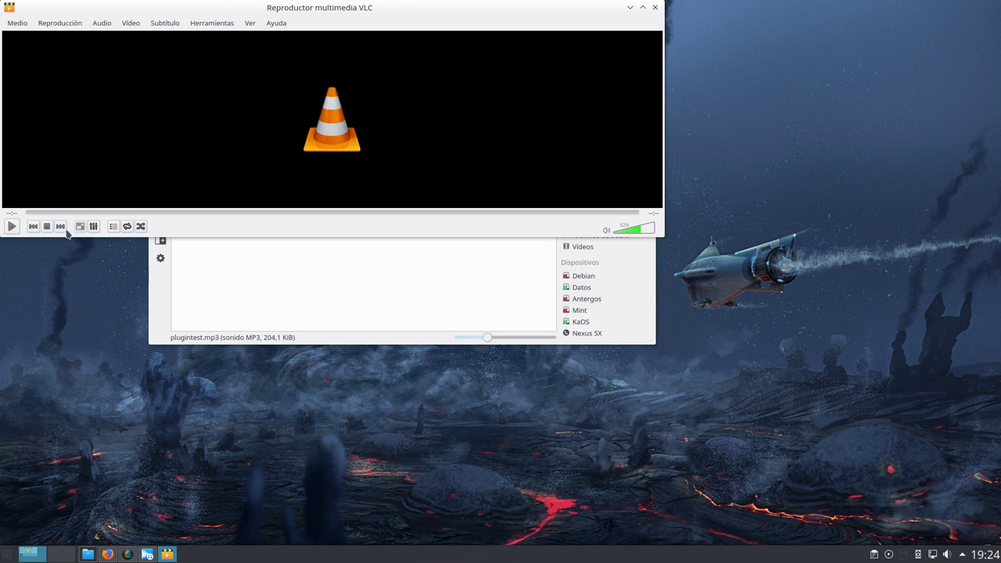
{"action": "left_click", "coordinate": [655, 7]}
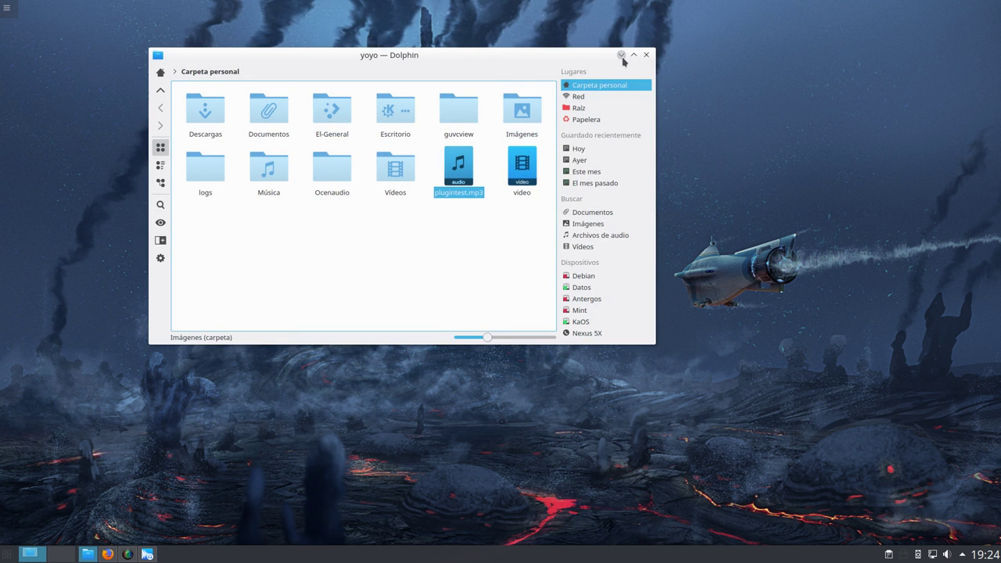
Step: Minimize Dolphin, bring Audacity back briefly, minimize it too and switch to SimpleScreenRecorder
{"action": "left_click", "coordinate": [621, 55]}
{"action": "left_click", "coordinate": [147, 554]}
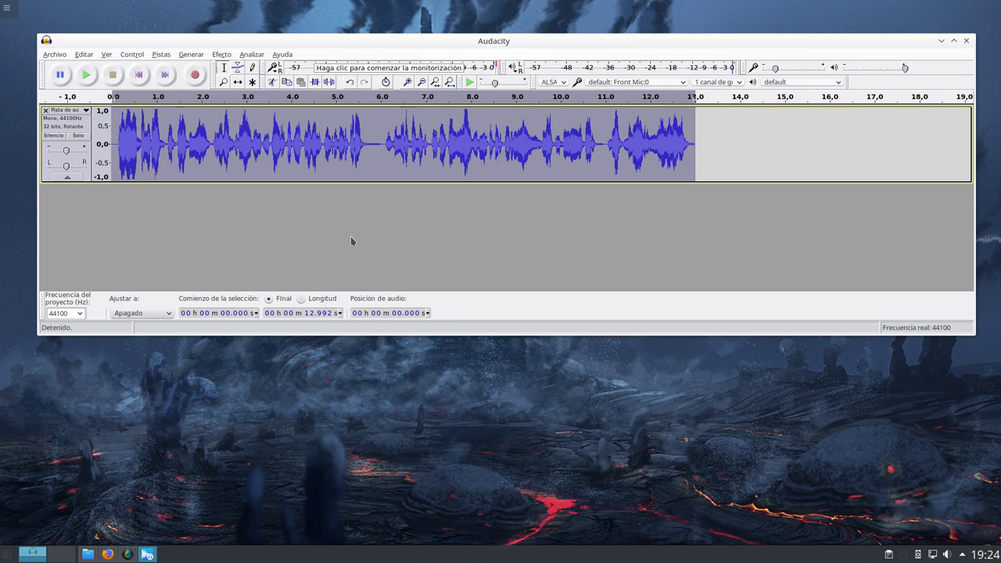
{"action": "left_click", "coordinate": [942, 40]}
{"action": "left_click", "coordinate": [127, 554]}
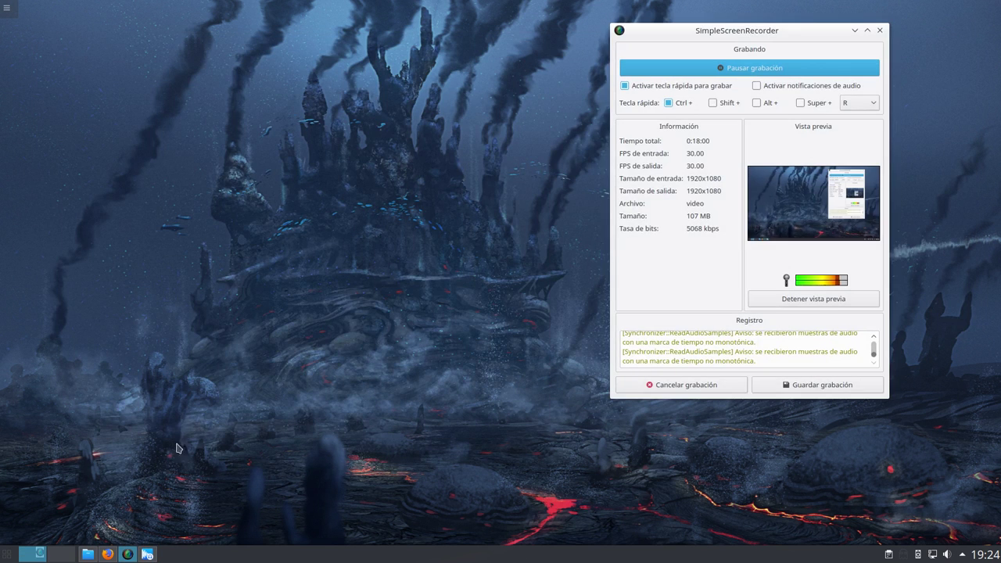